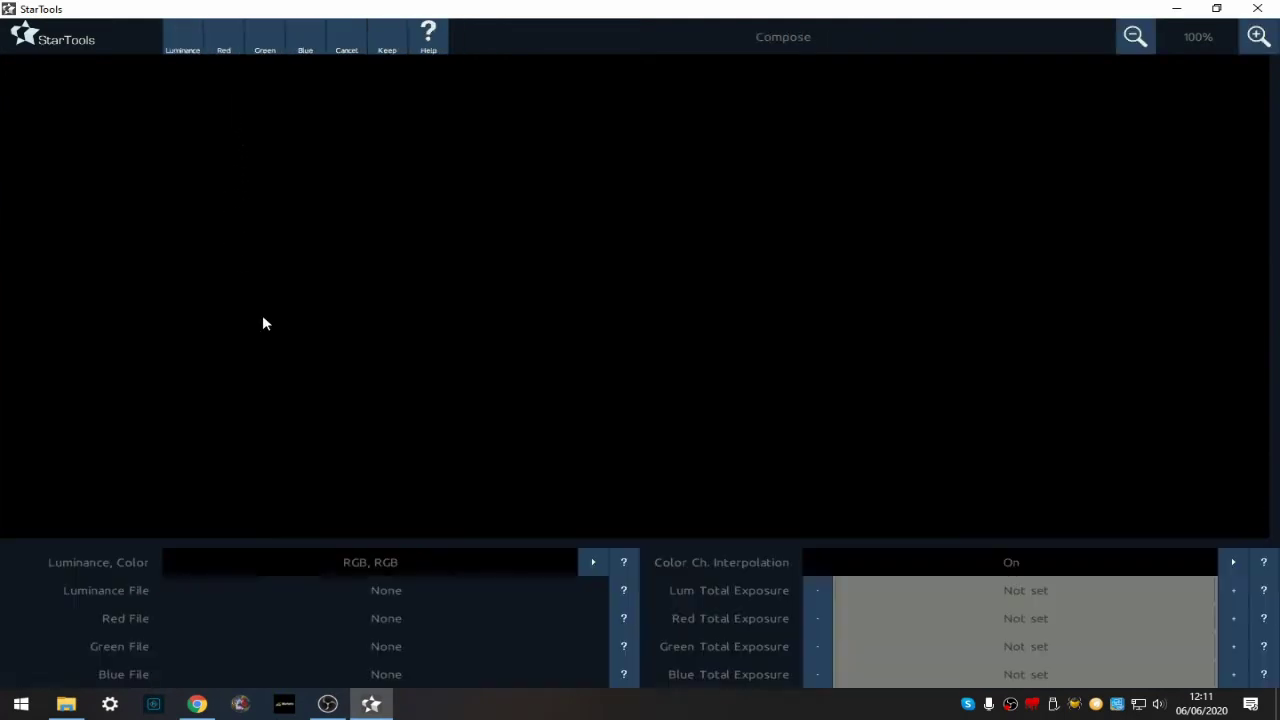
Set the Compose module's Luminance, Color mode to L, RGB
click(377, 560)
Load S2.tiff as the red channel
click(372, 543)
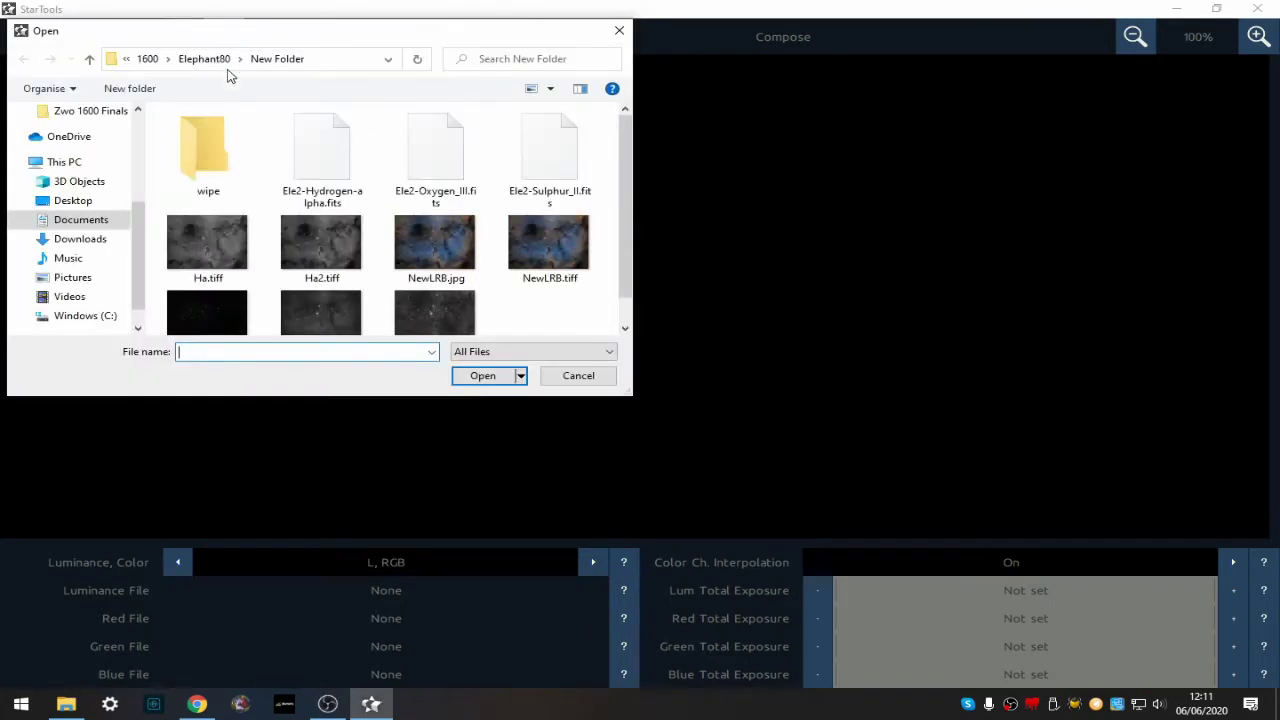
scroll(520, 268, down, 1)
click(437, 271)
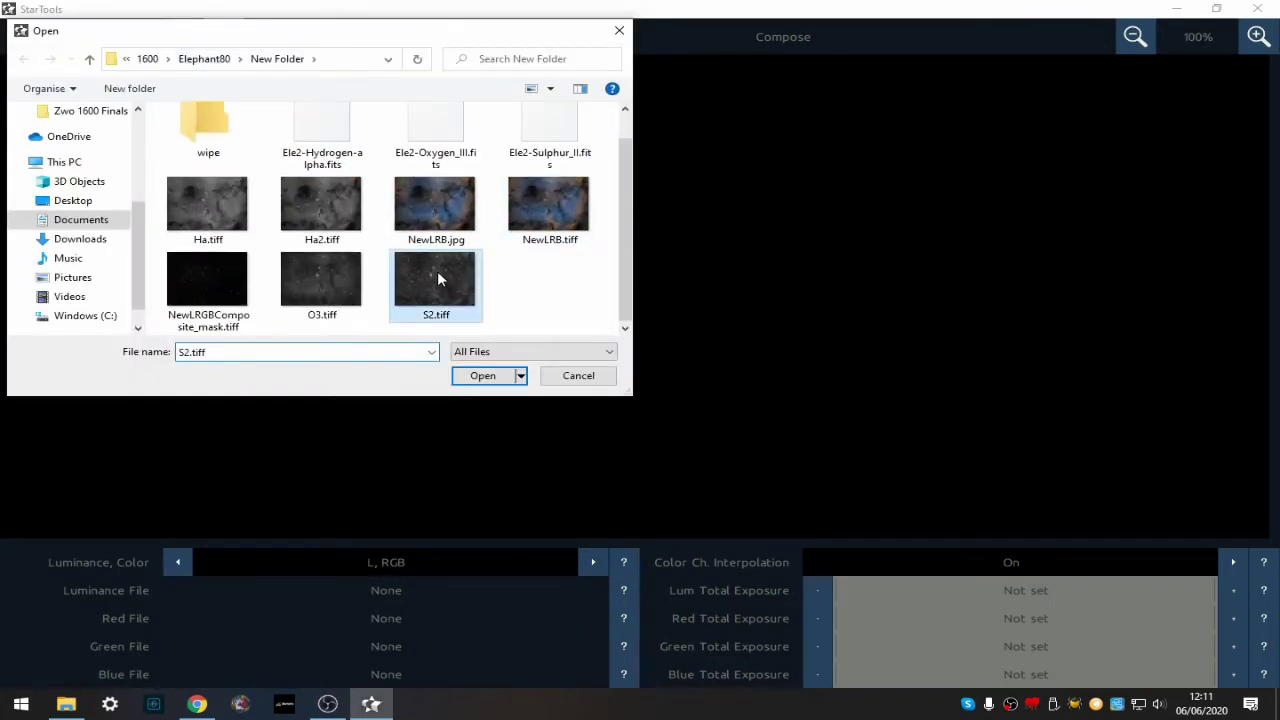
click(489, 383)
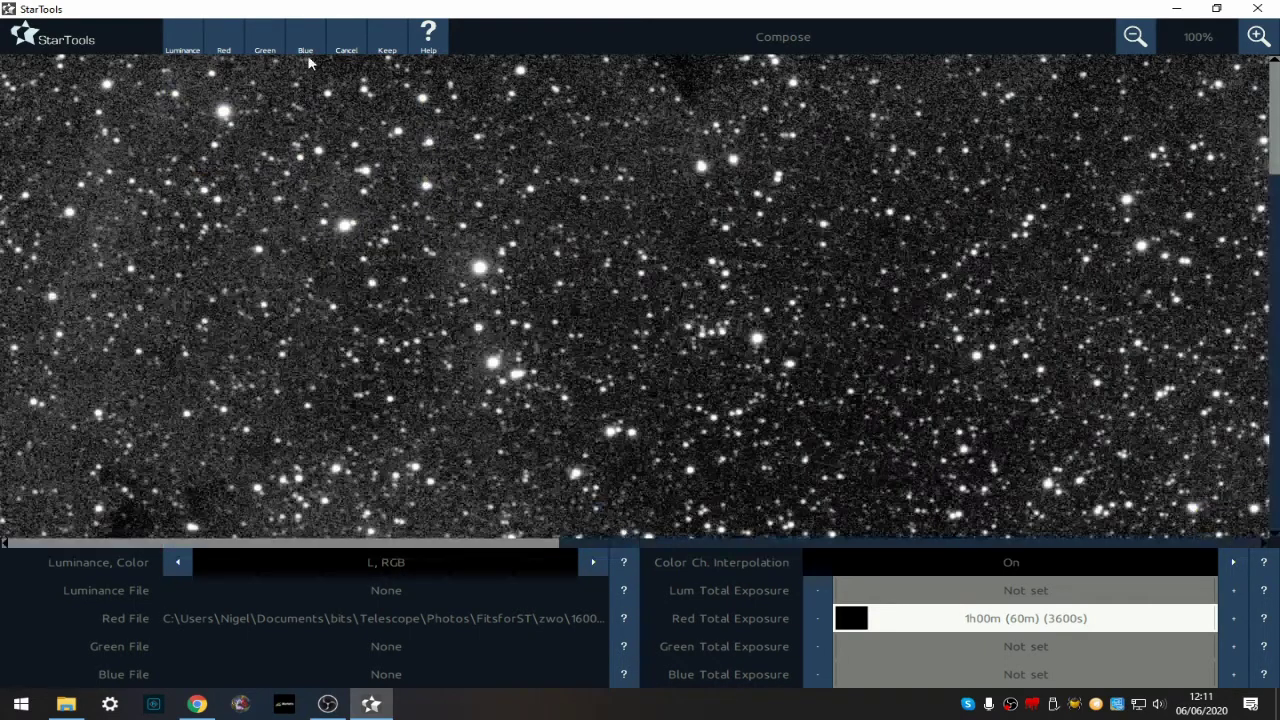
Load O3.tiff as the blue channel
click(1135, 38)
click(1135, 40)
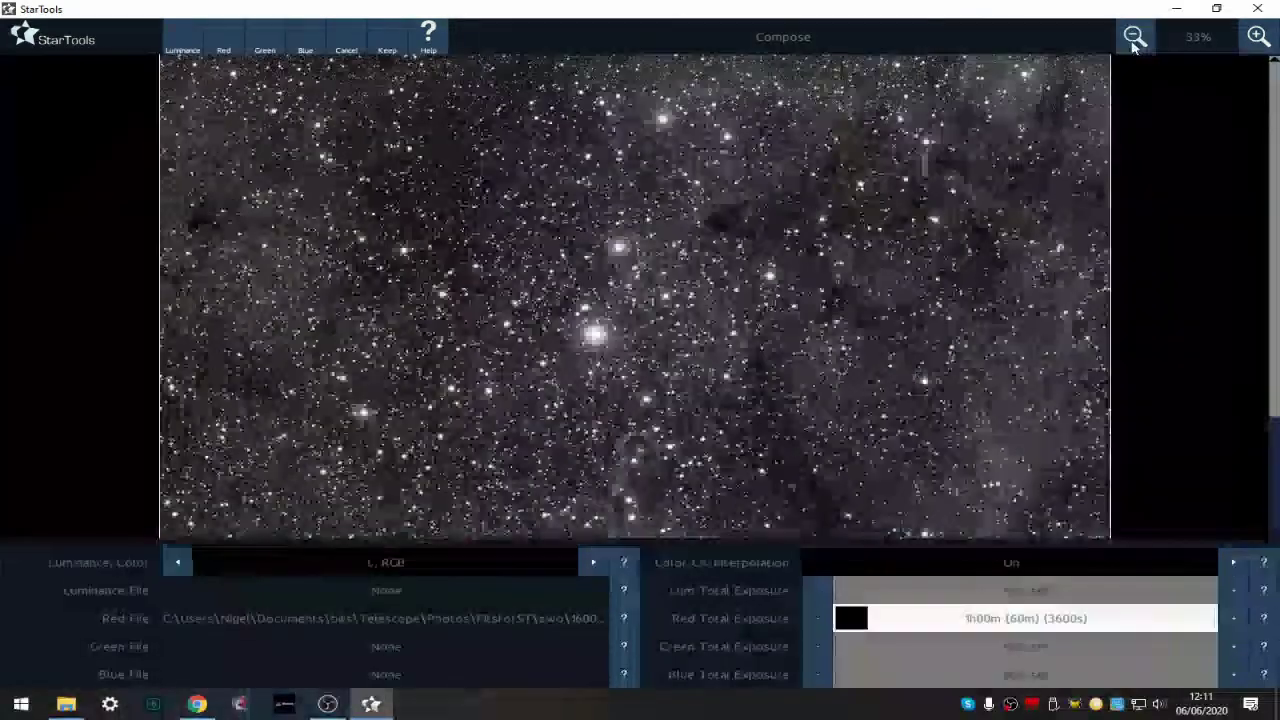
click(1135, 40)
click(305, 40)
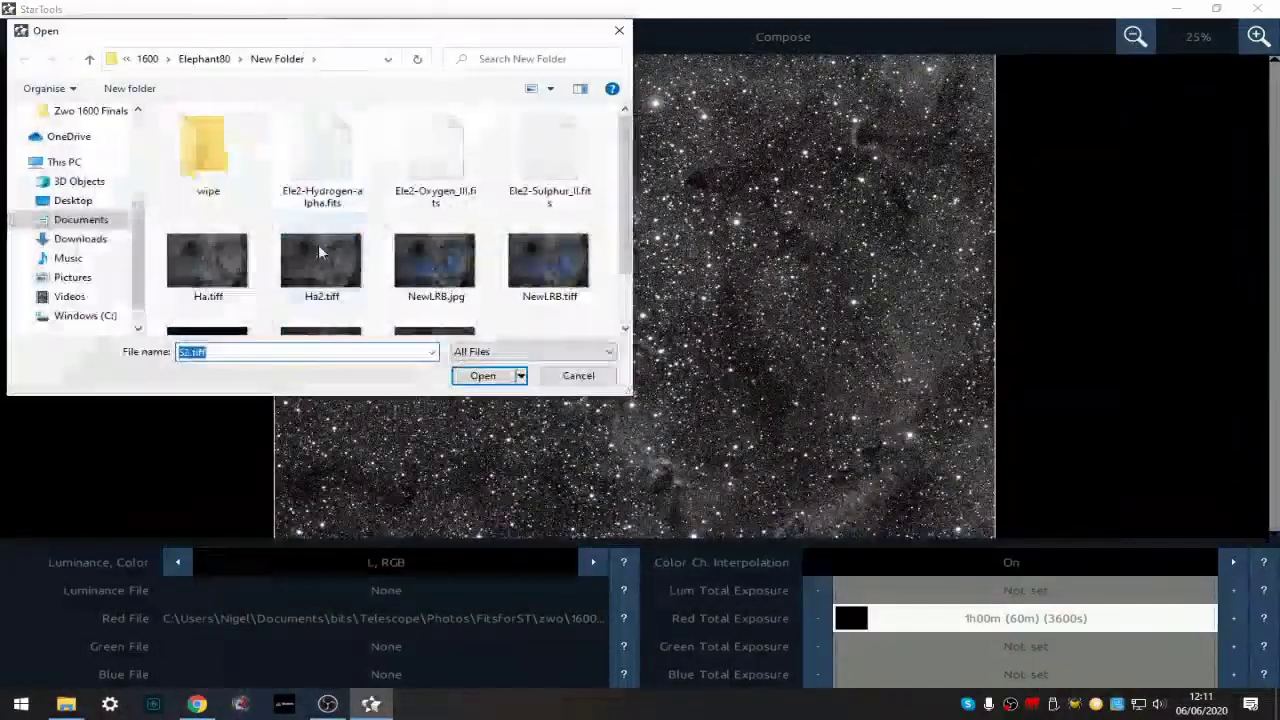
scroll(360, 290, down, 1)
click(323, 284)
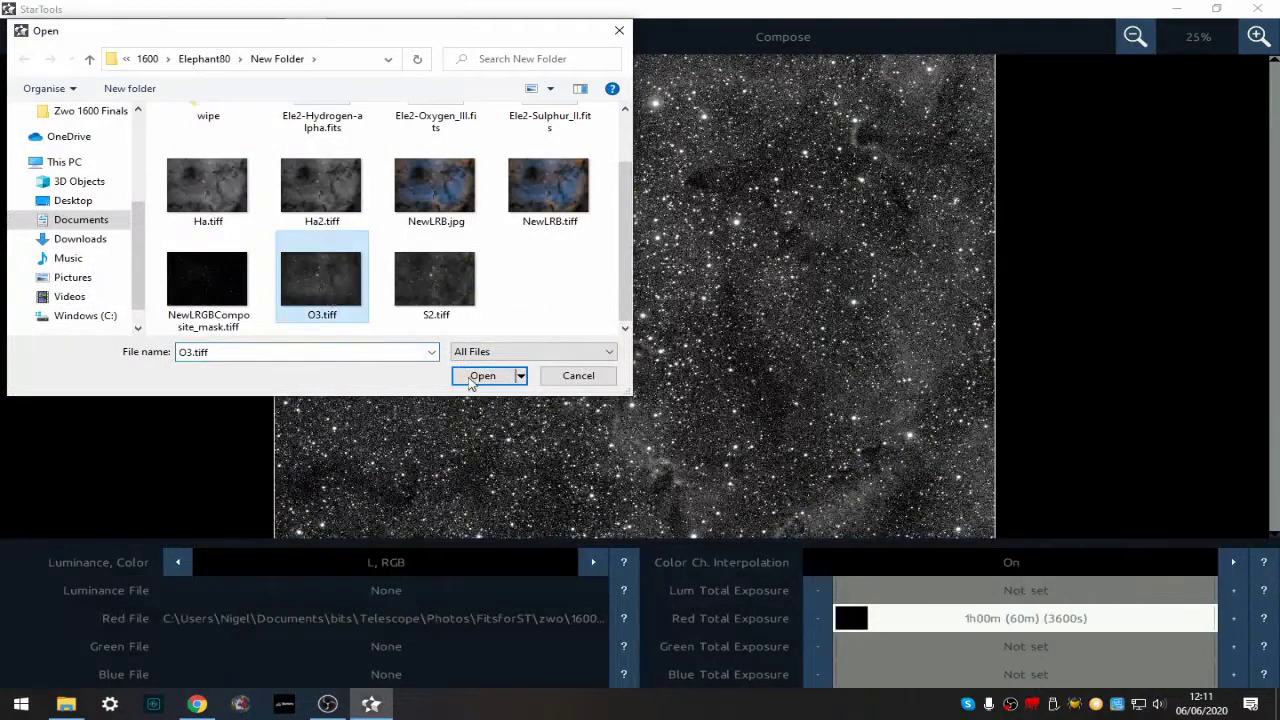
click(492, 379)
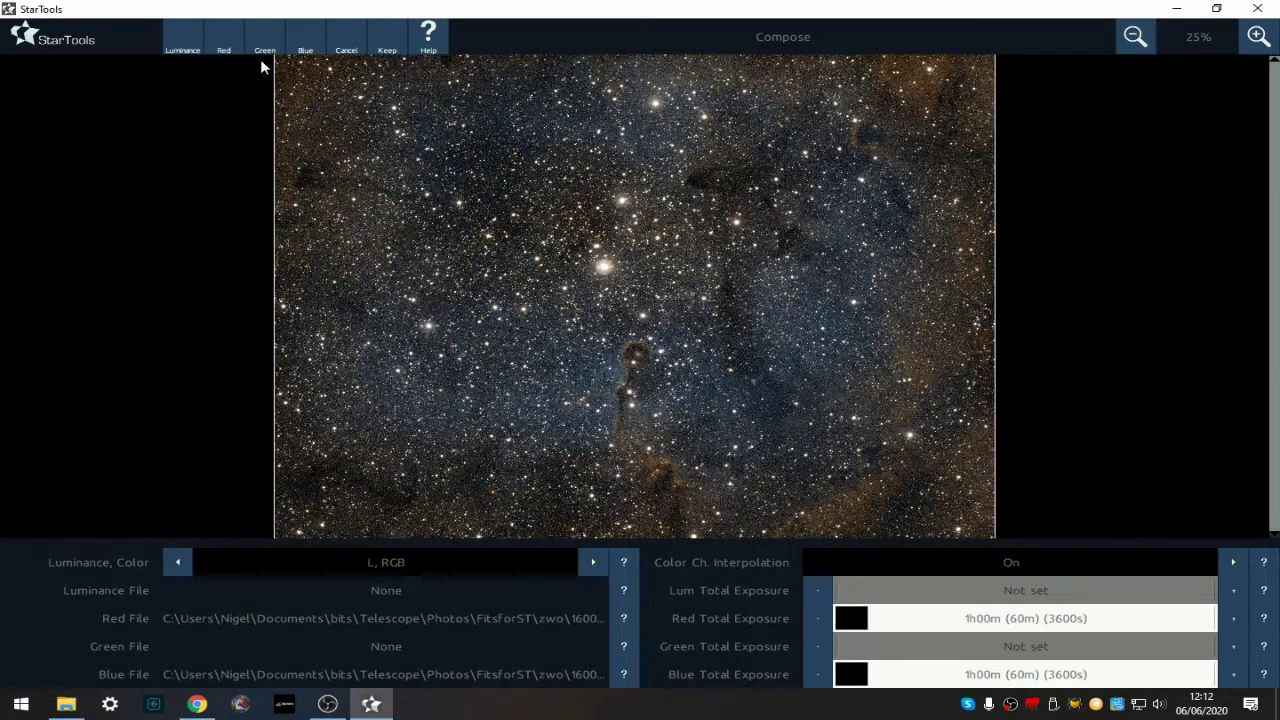
Load Ha2.tiff as the luminance channel and keep the composite
click(182, 40)
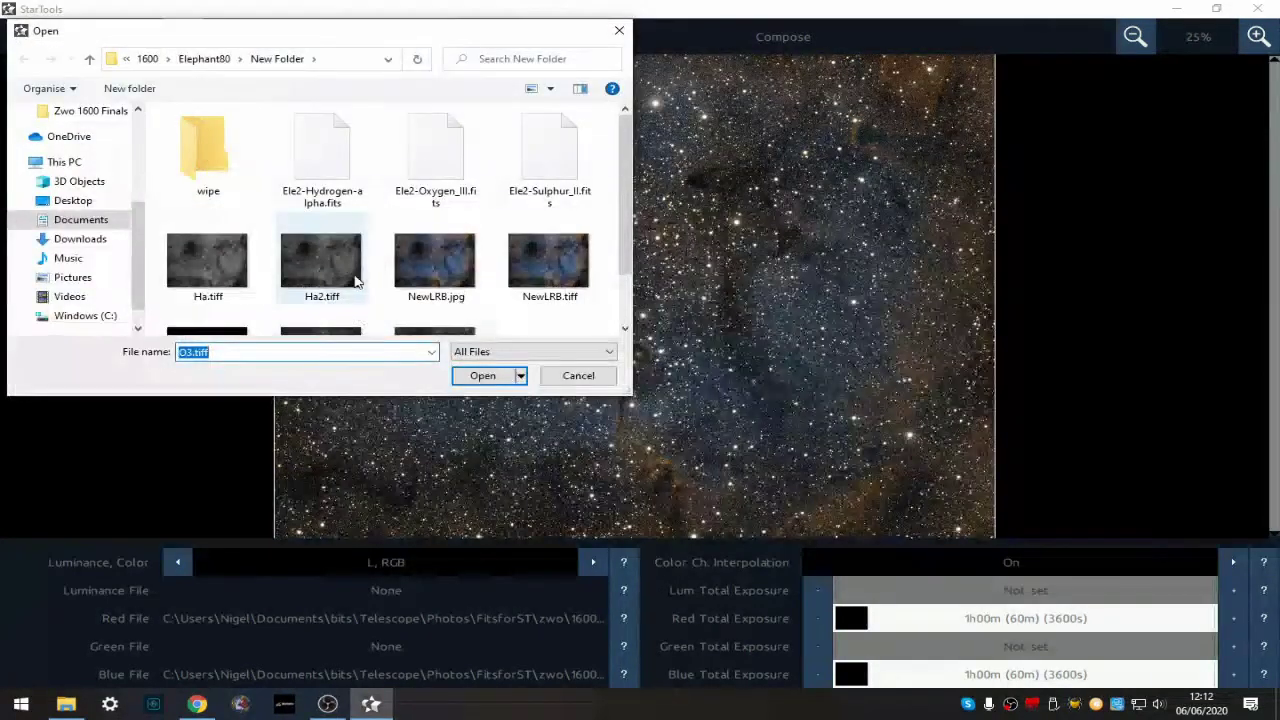
click(318, 265)
click(483, 376)
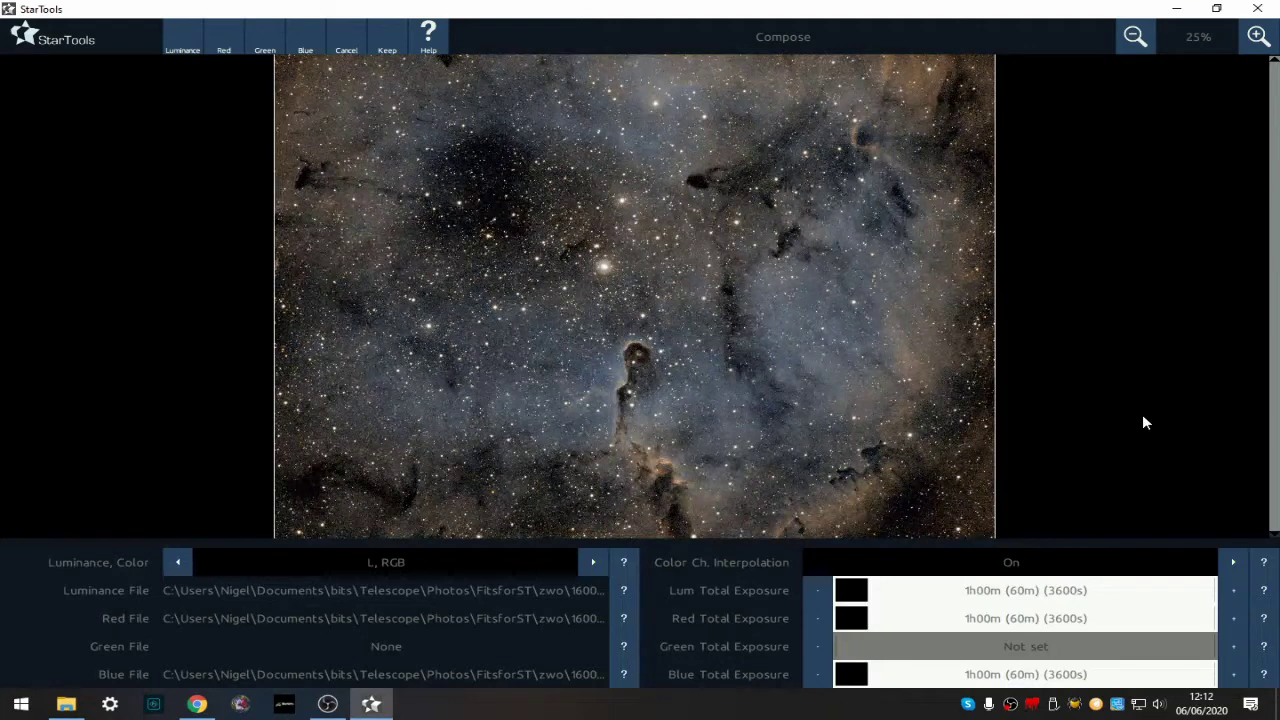
click(387, 38)
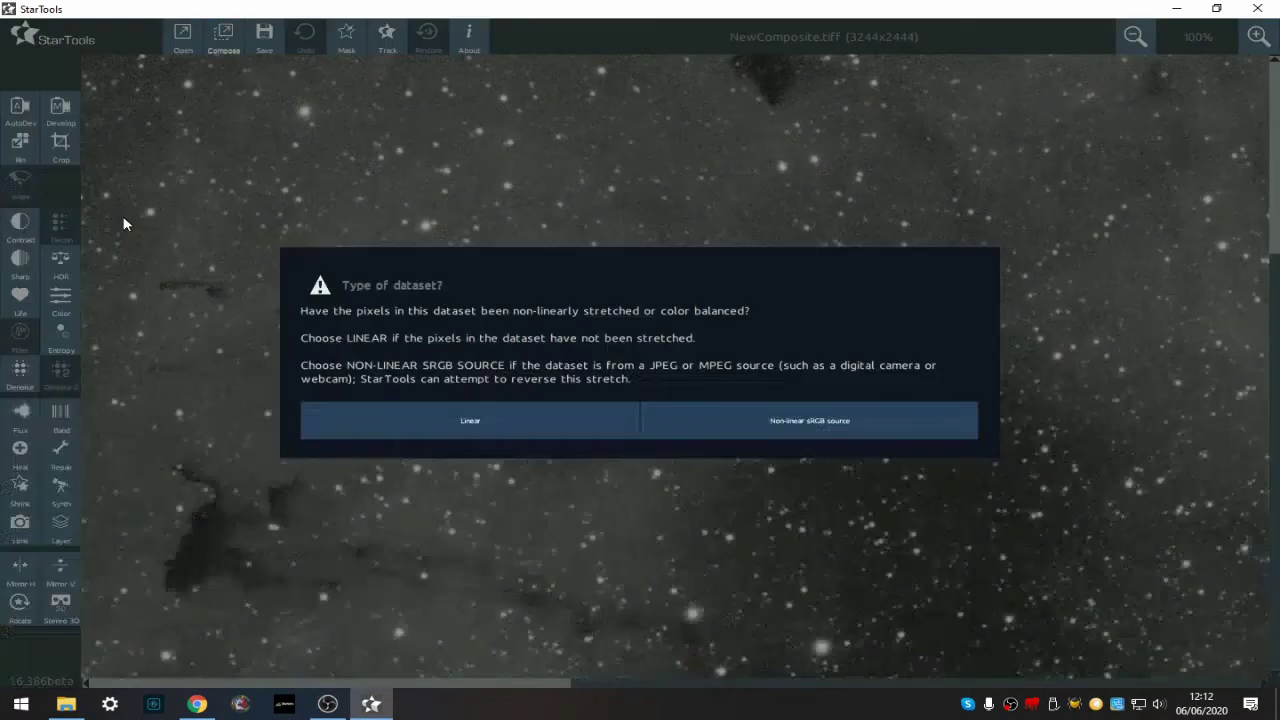
Declare the composite as linear, unstretched data and fit it to view
click(480, 432)
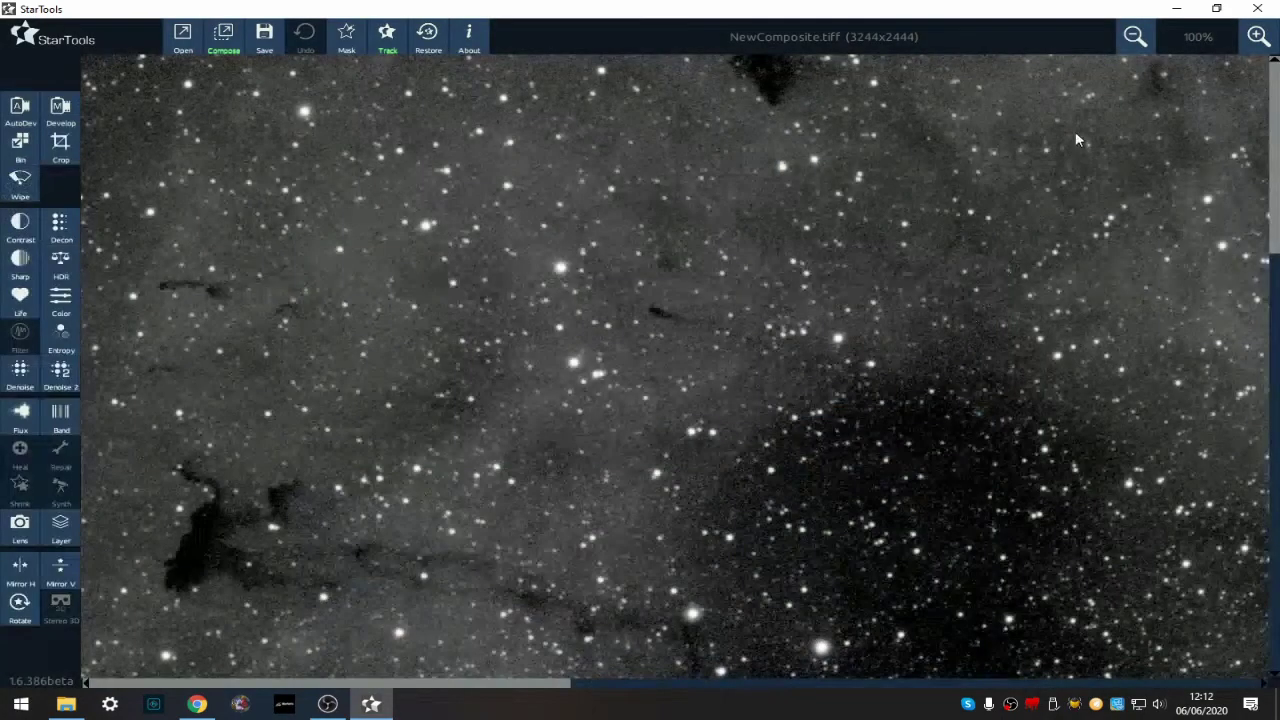
click(1135, 37)
click(1134, 37)
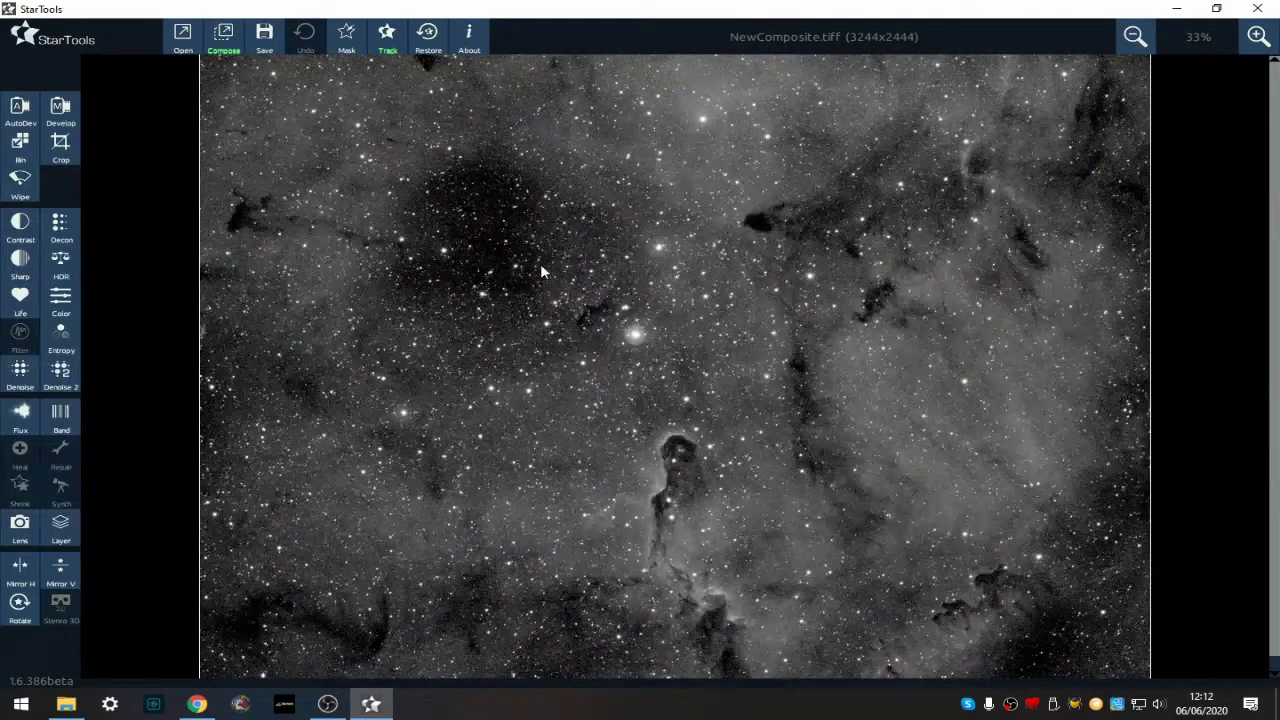
Generate a Stars-preset mask with filter sensitivity 15
click(347, 40)
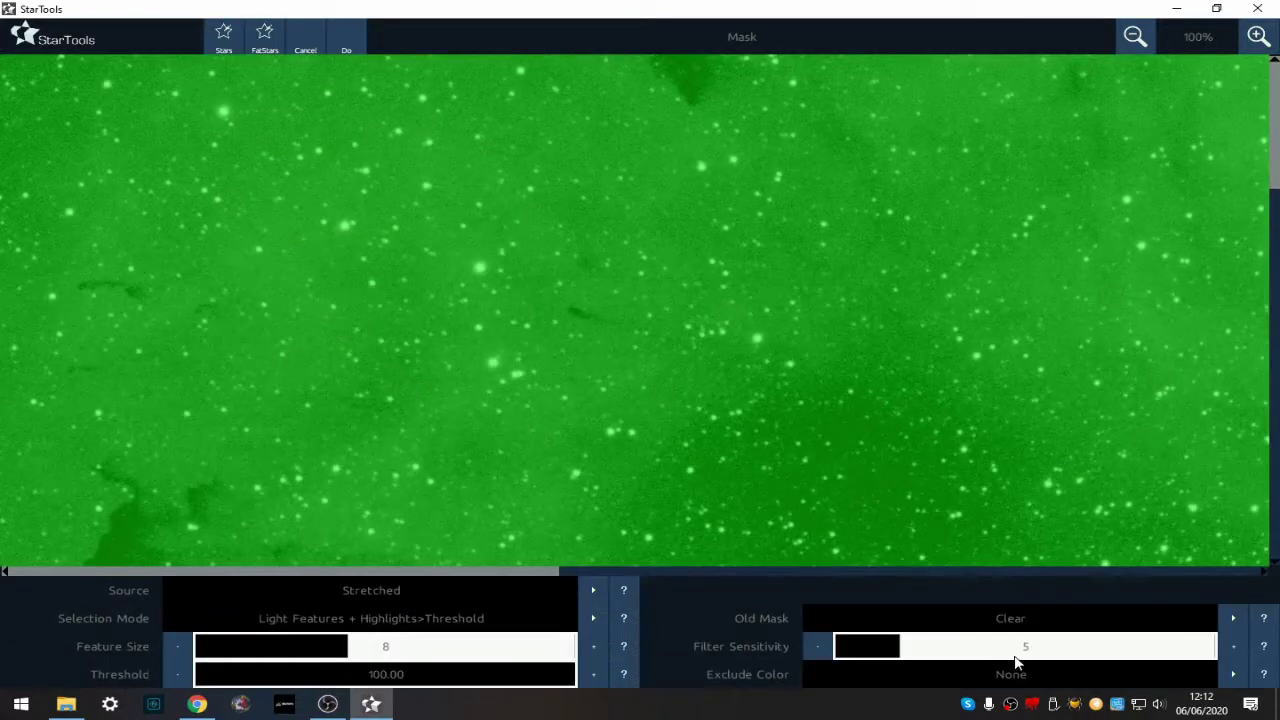
click(1014, 648)
click(1236, 648)
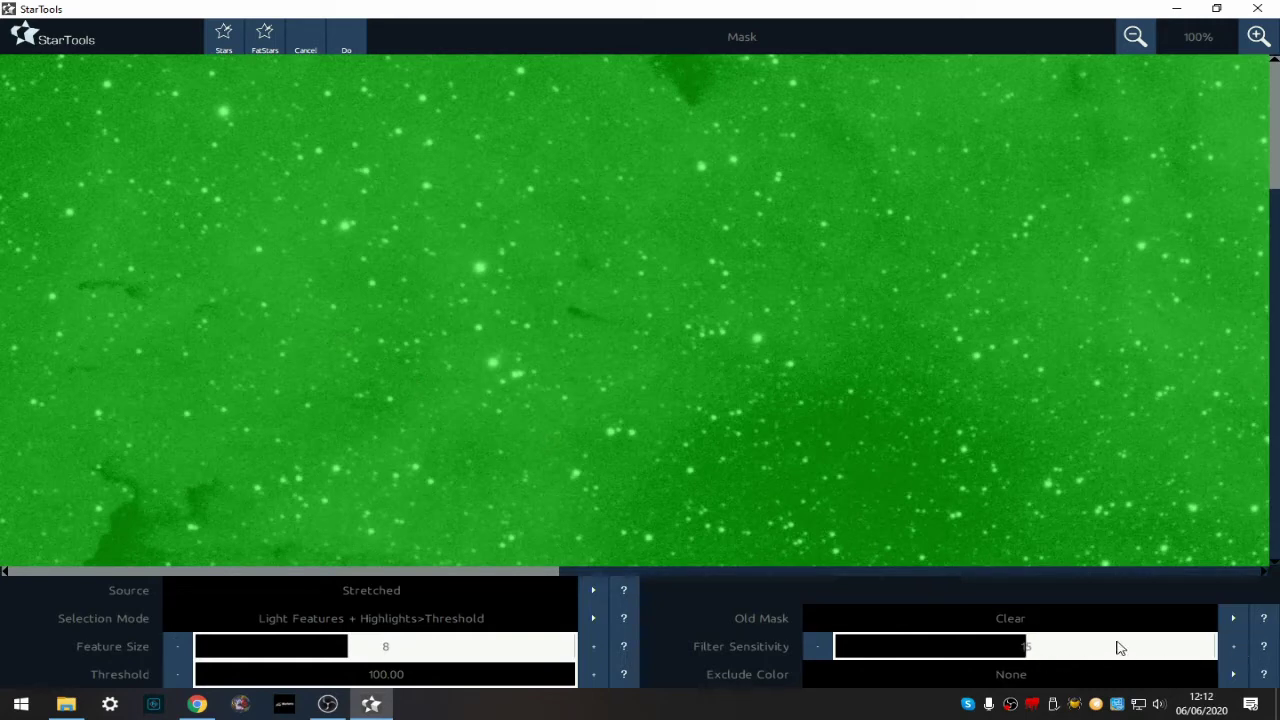
click(345, 40)
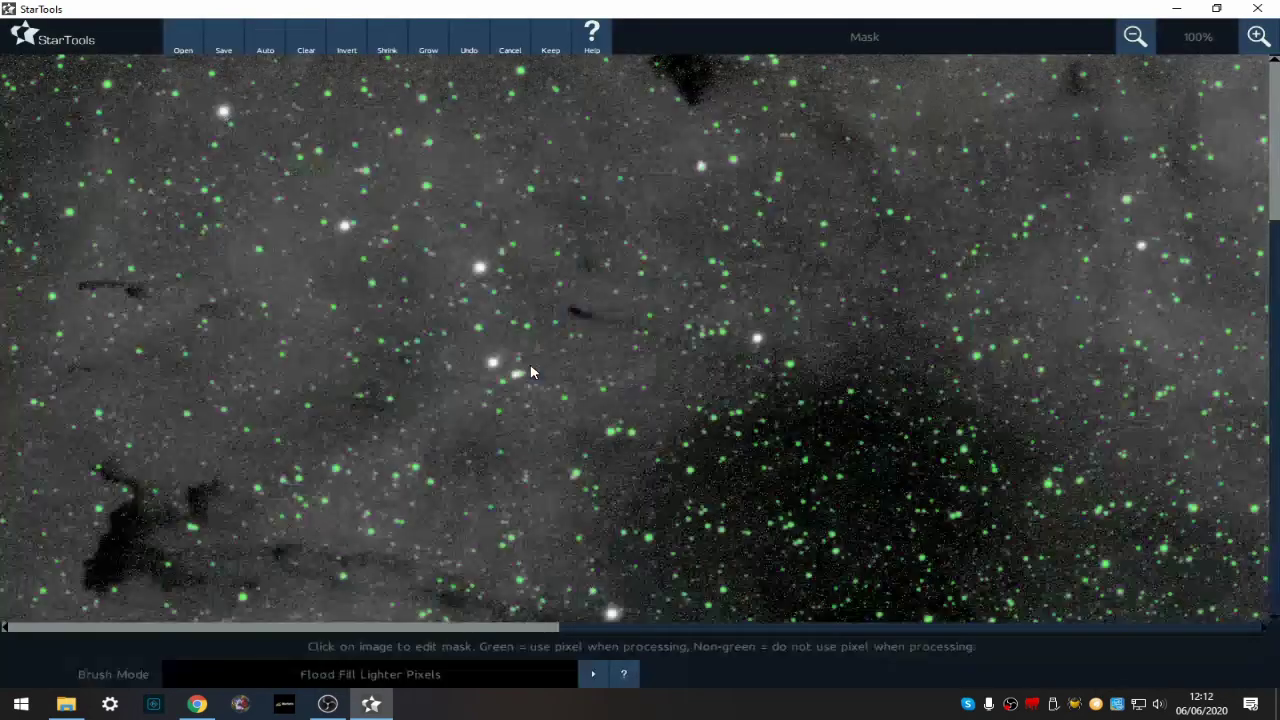
Flood-fill six missed bright and small stars into the star mask at 50% zoom
click(1135, 36)
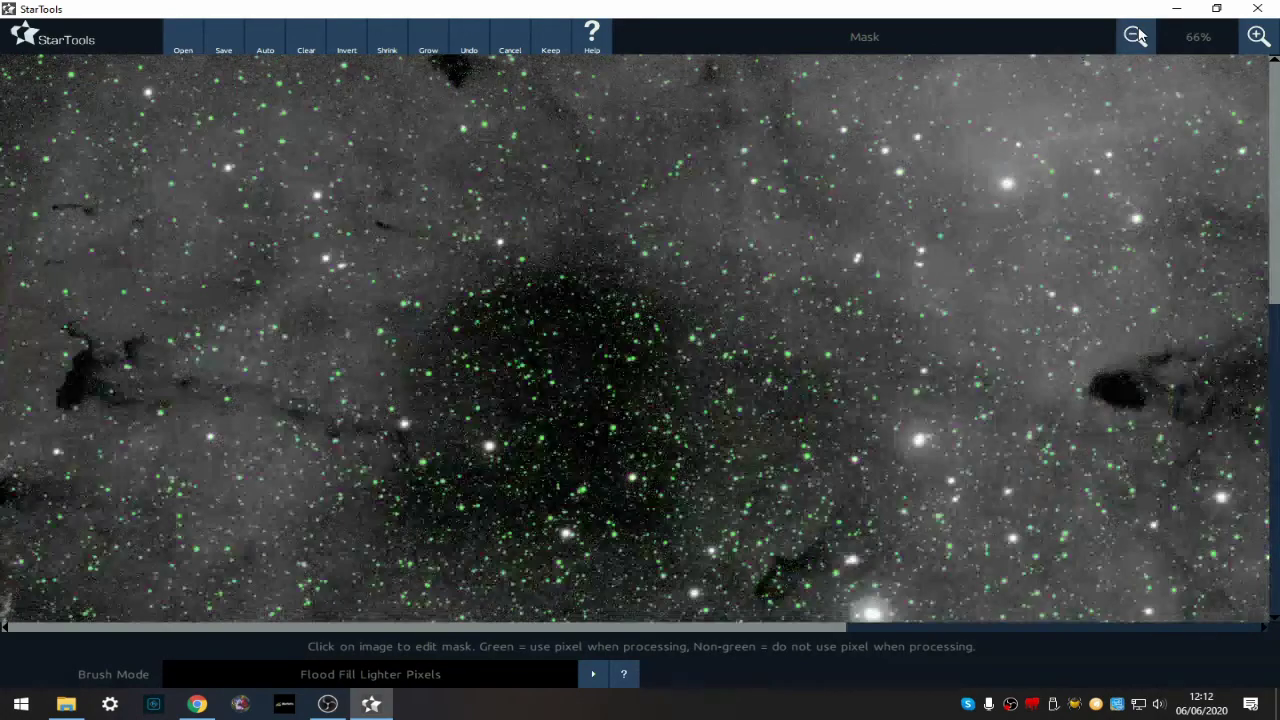
click(1135, 36)
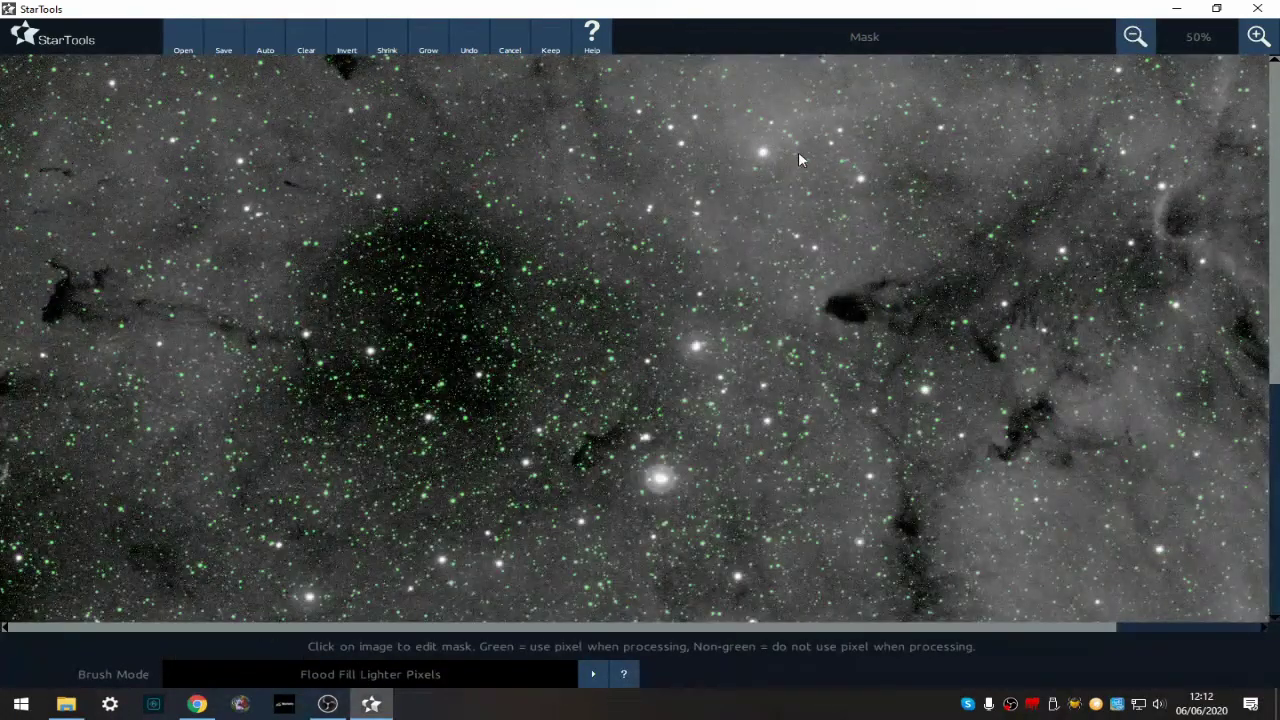
click(764, 154)
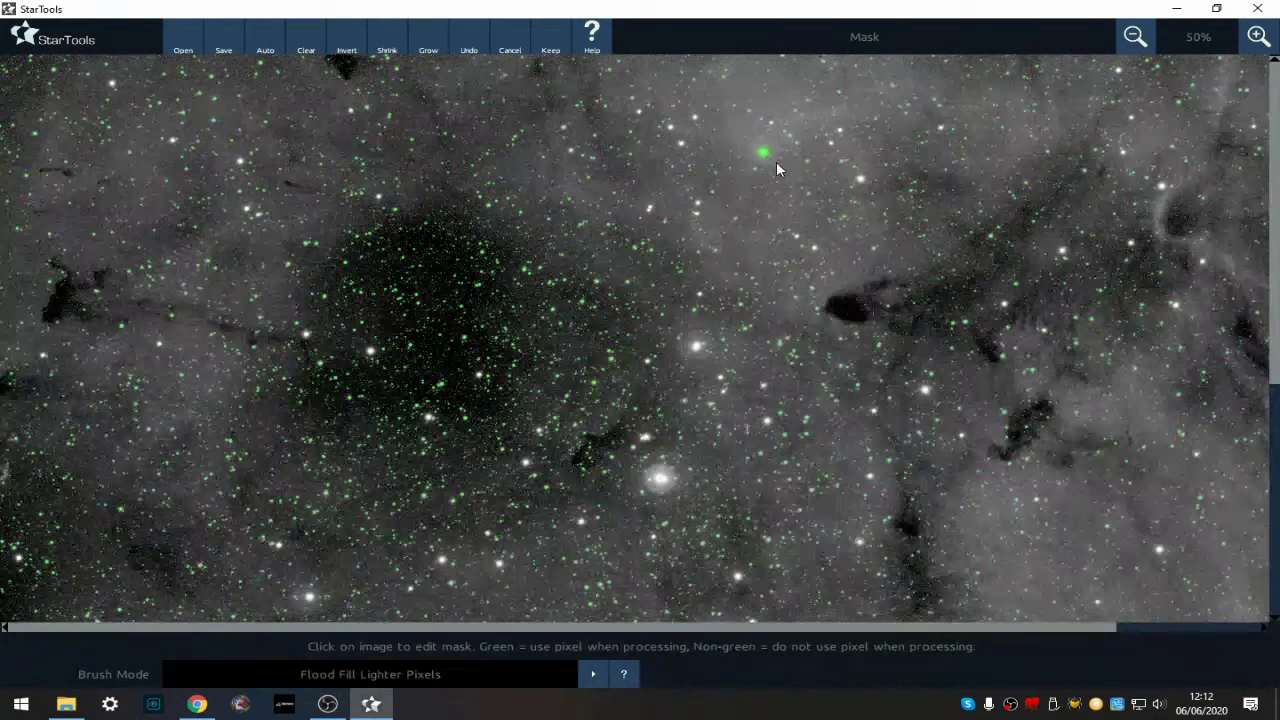
click(864, 180)
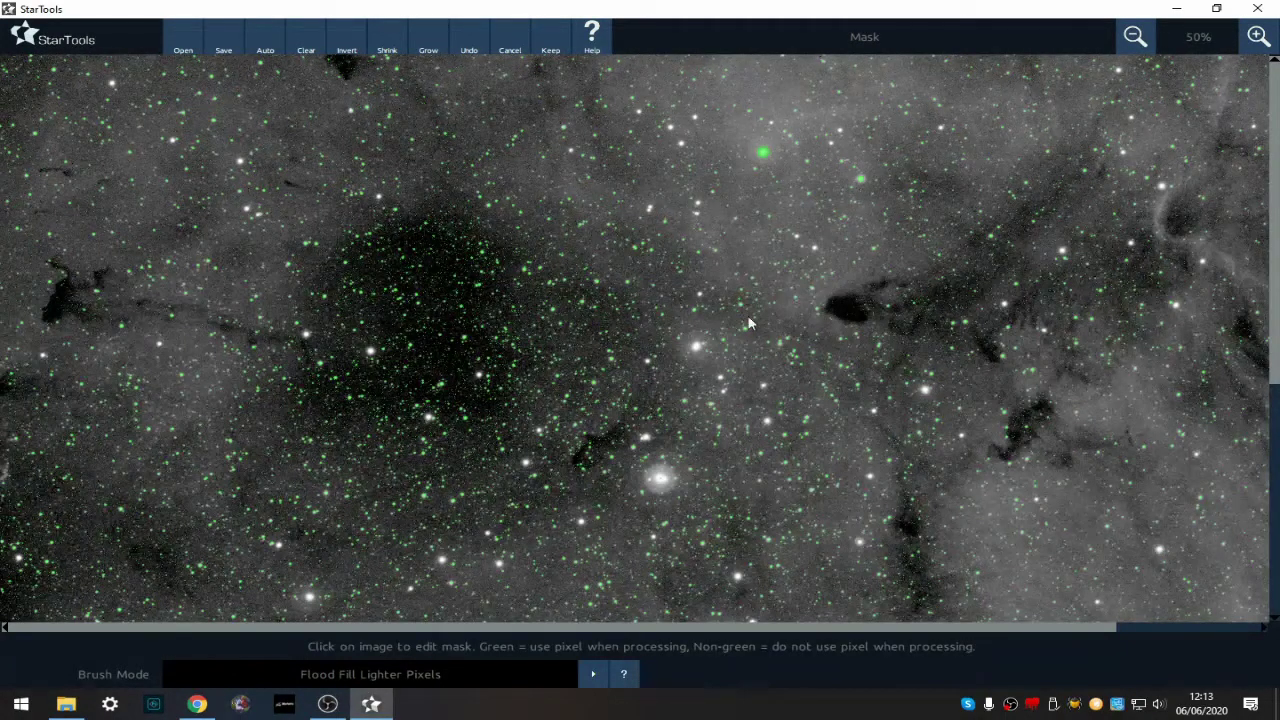
click(659, 481)
click(644, 440)
click(768, 422)
click(699, 358)
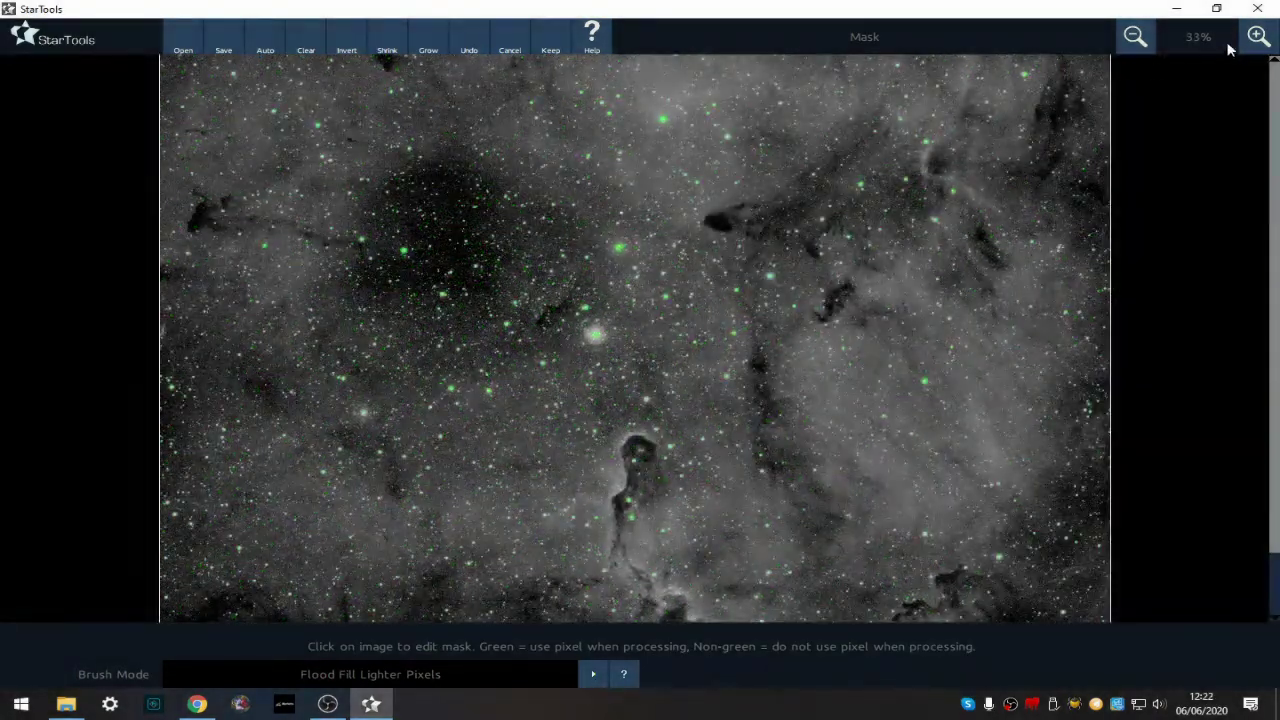
Inspect the mask at 100% zoom, then return to a whole-image view
click(1258, 36)
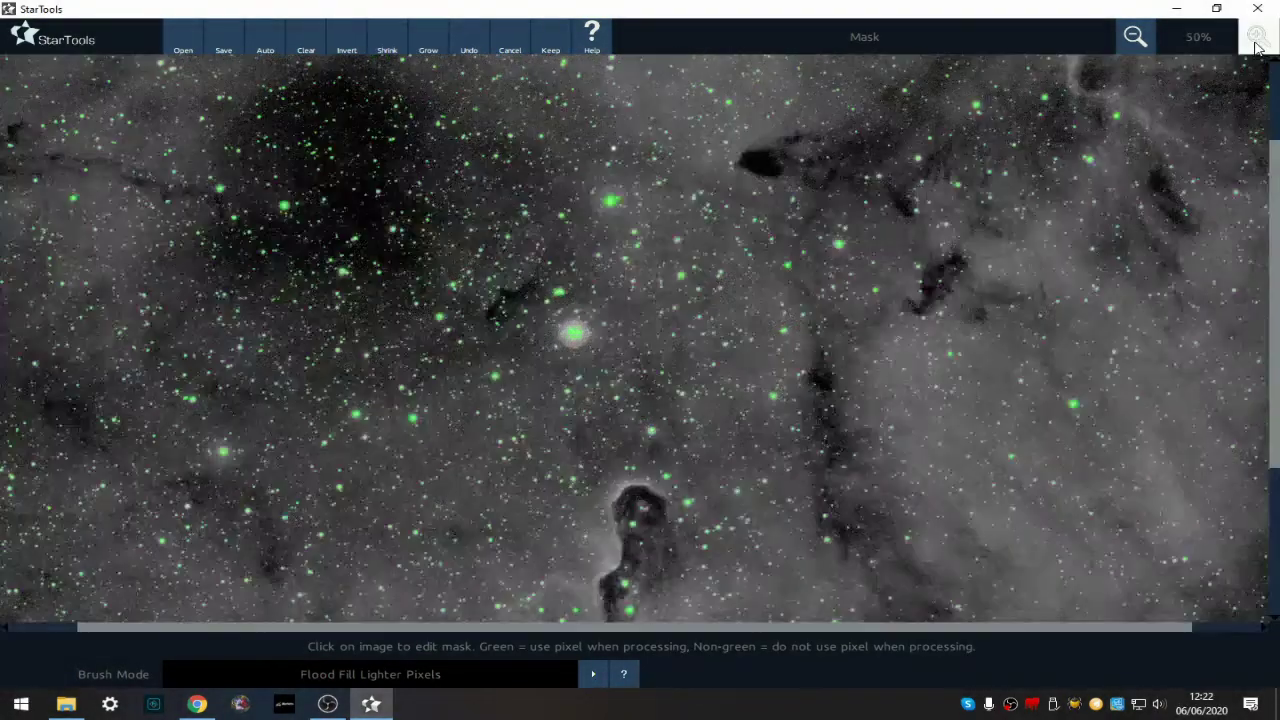
click(1258, 36)
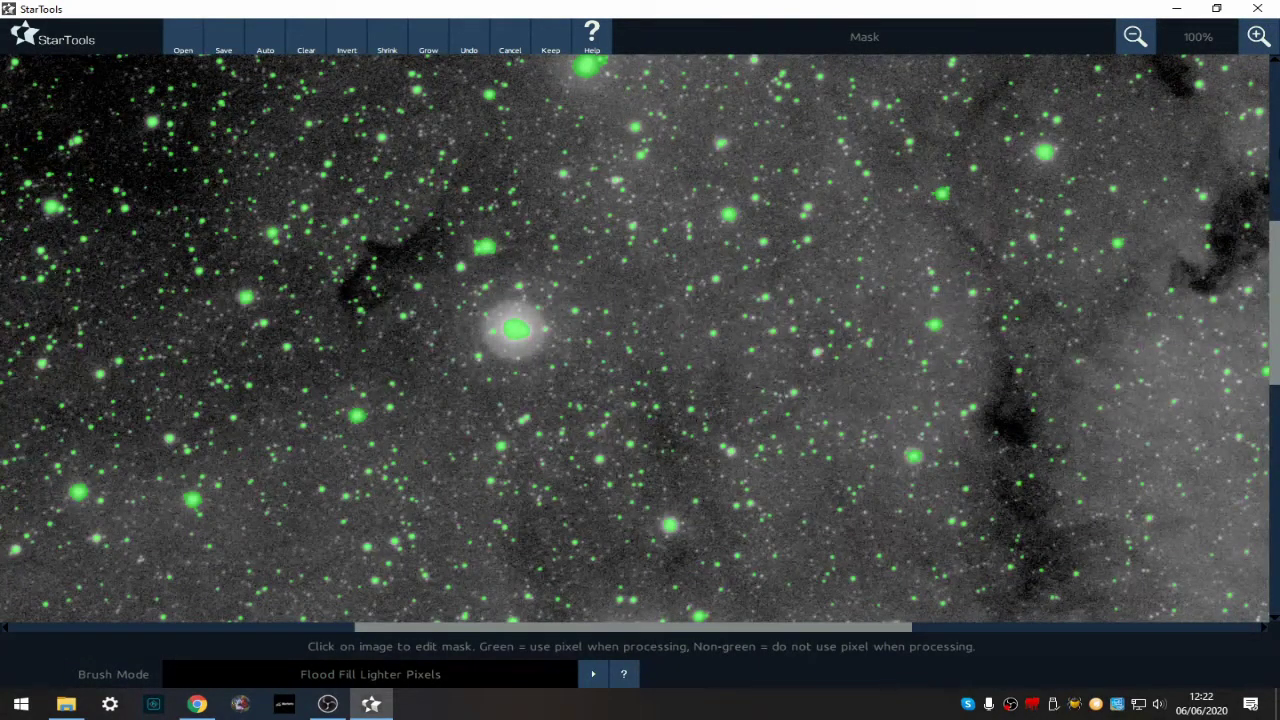
click(1133, 36)
click(1133, 36)
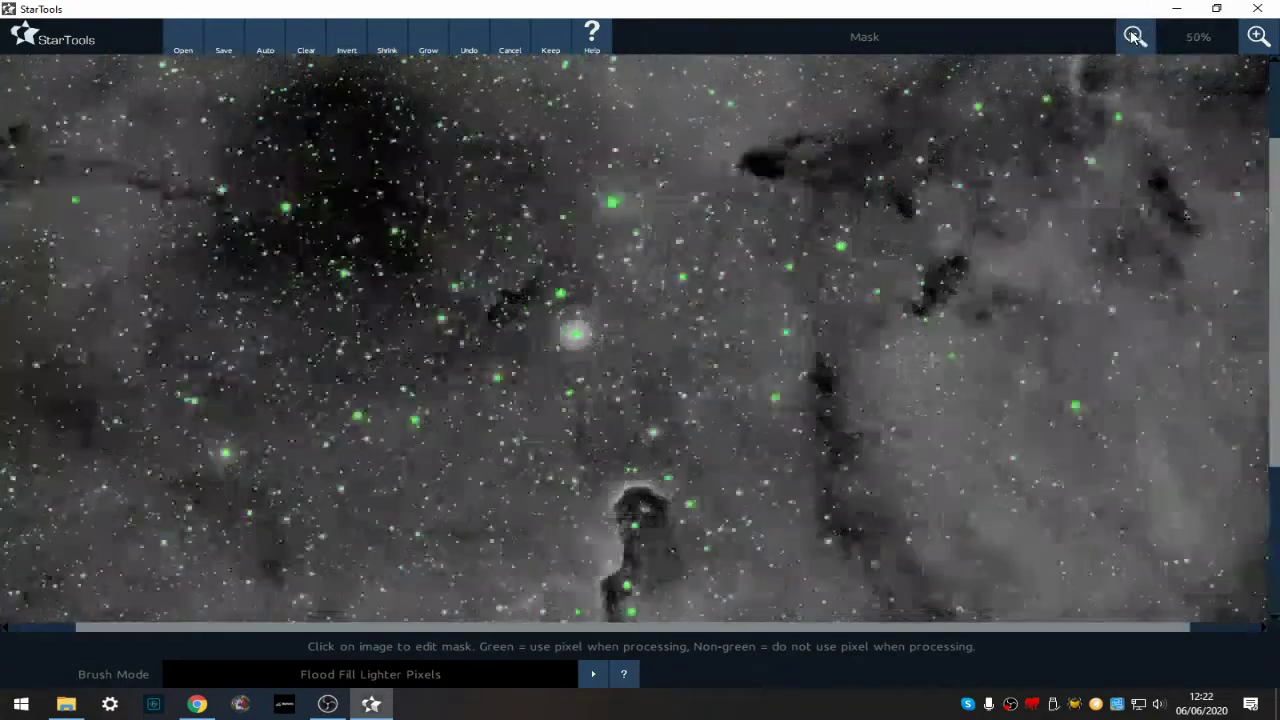
click(1133, 36)
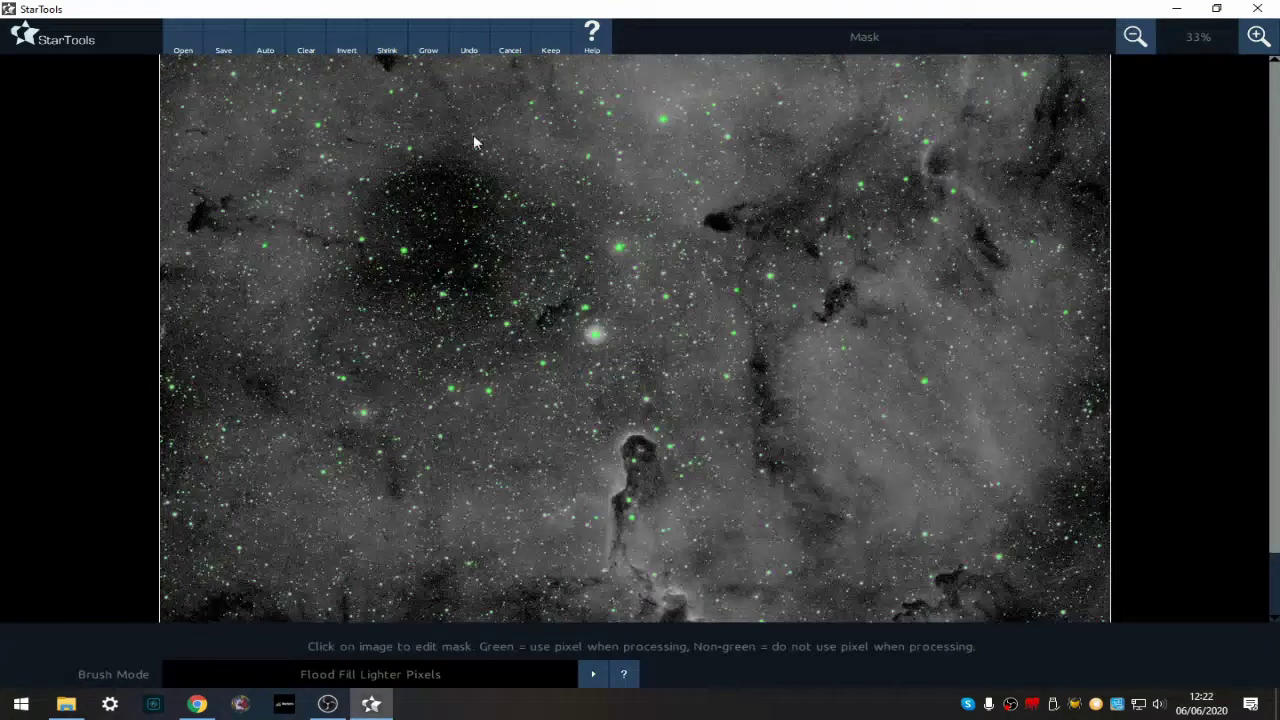
Save the star mask as NewComposite_mask.tiff in the wipe folder
click(222, 50)
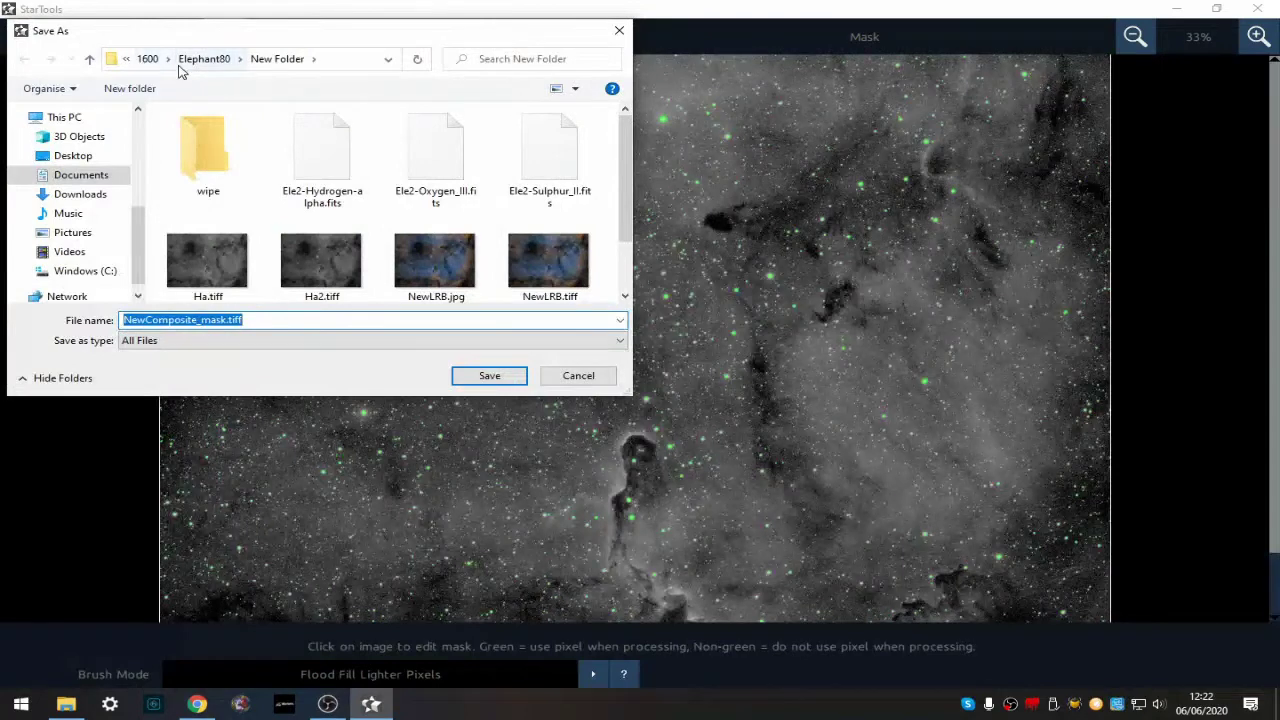
scroll(72, 194, up, 2)
click(70, 134)
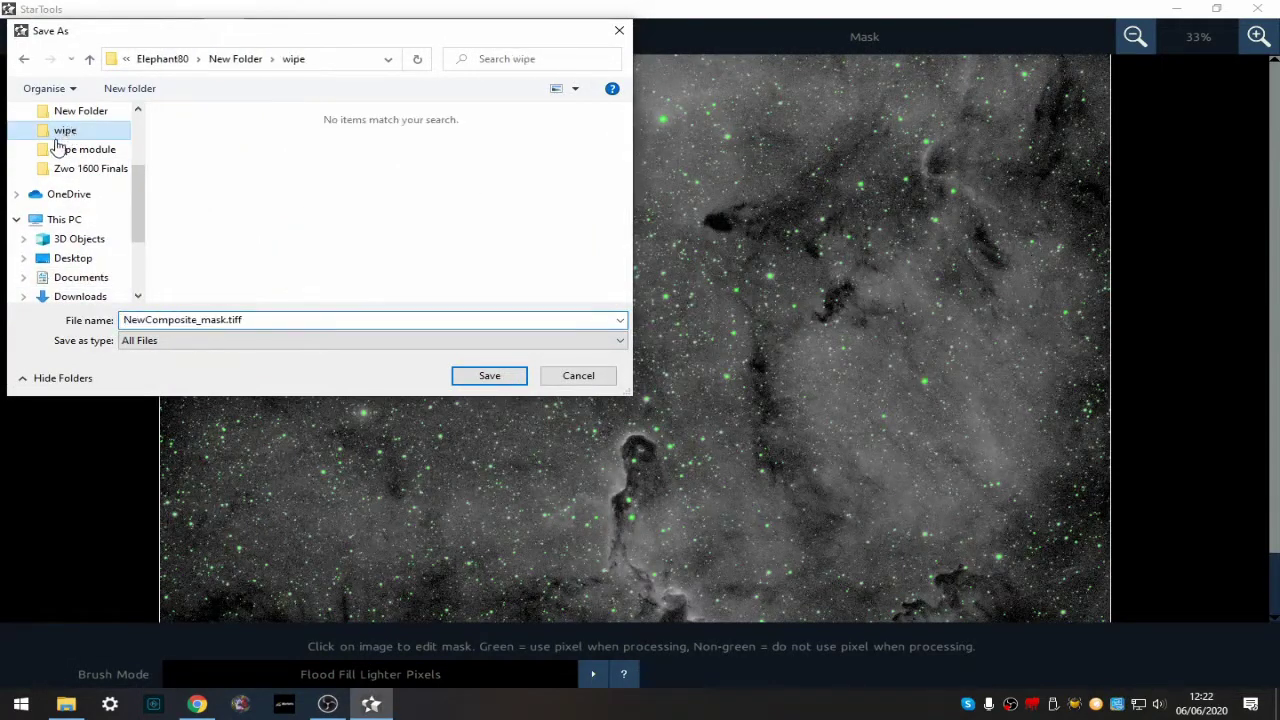
click(461, 377)
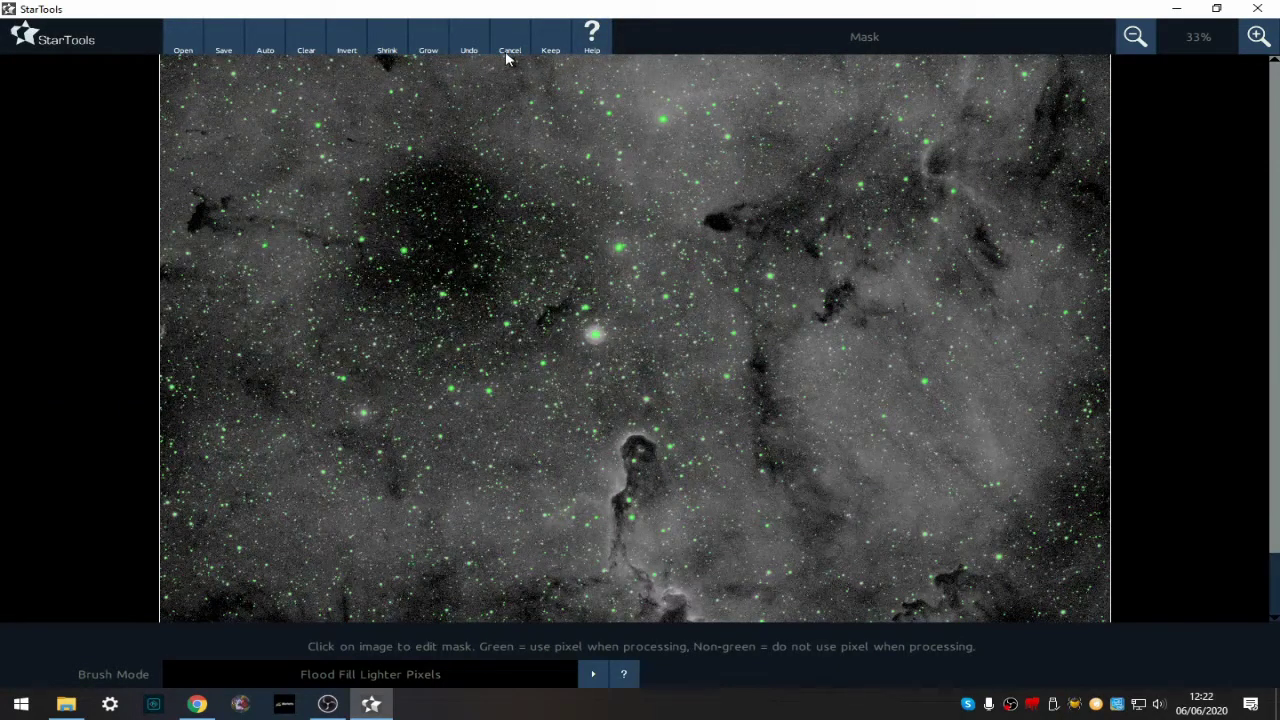
Keep the mask and stop tracking with No noise reduction
click(550, 48)
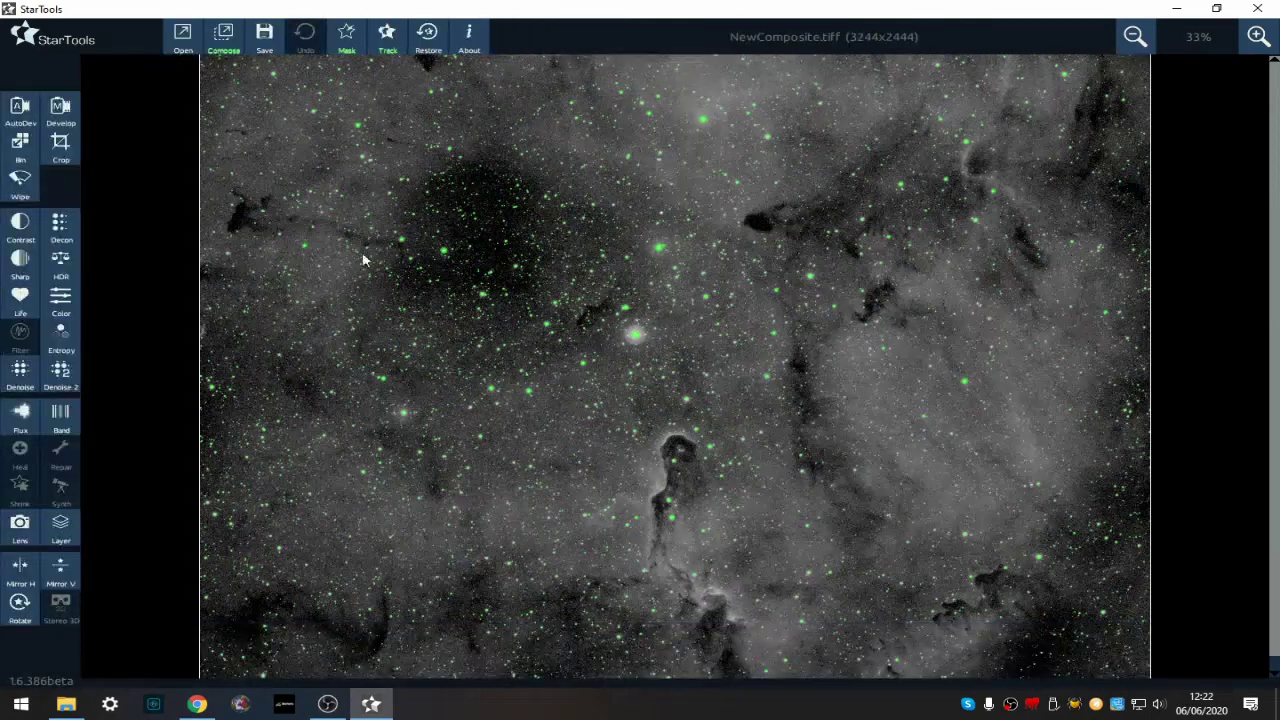
click(382, 42)
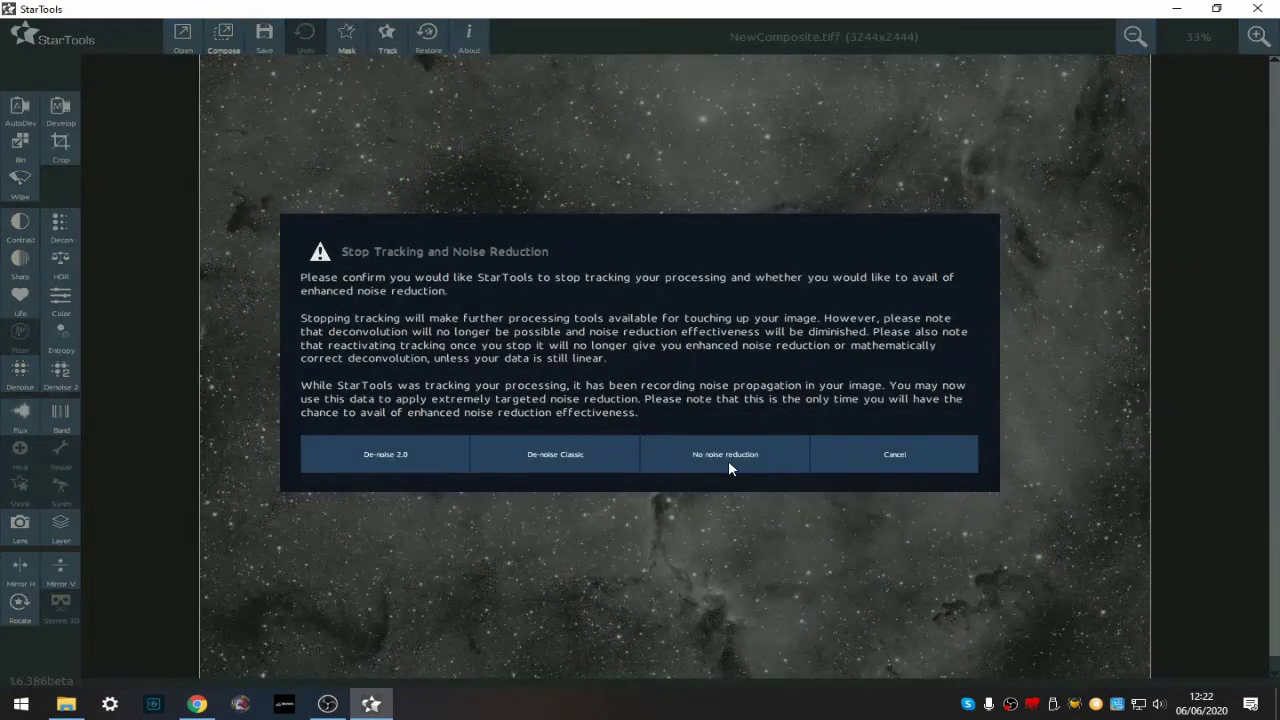
click(728, 460)
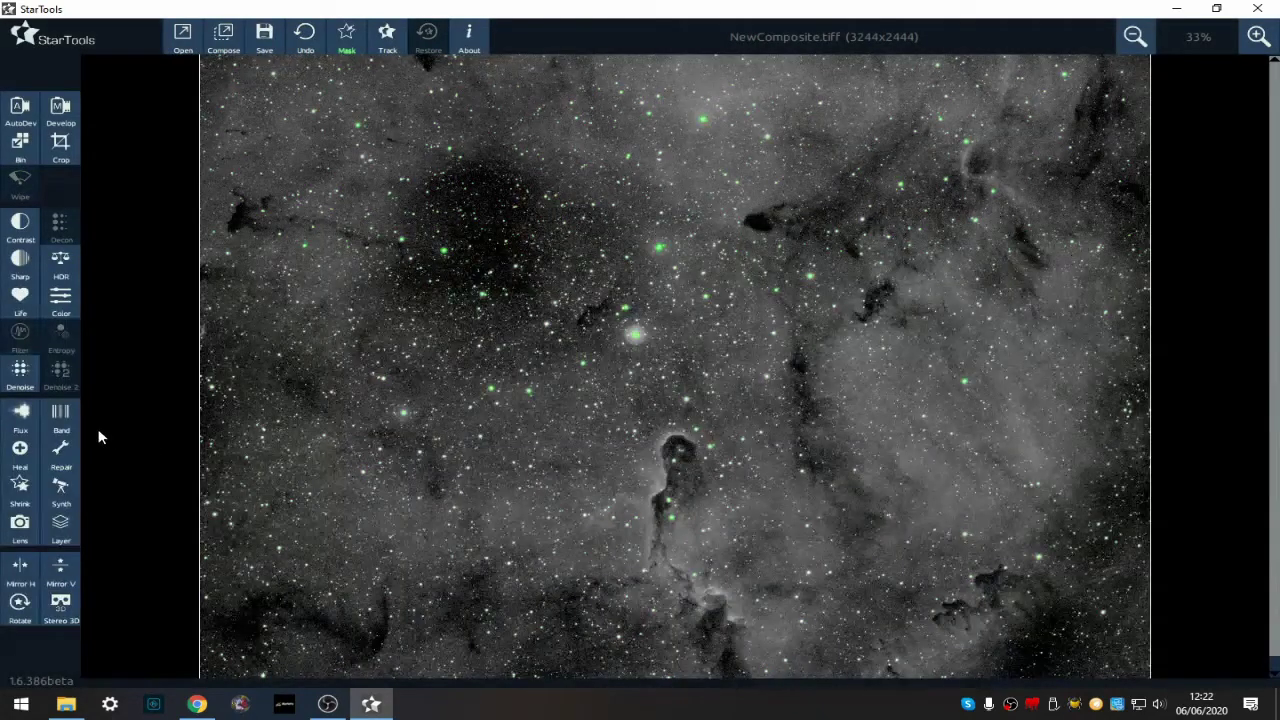
Heal out the masked stars with New Darker Than Old Yes and a 200-pixel neighbourhood
click(28, 452)
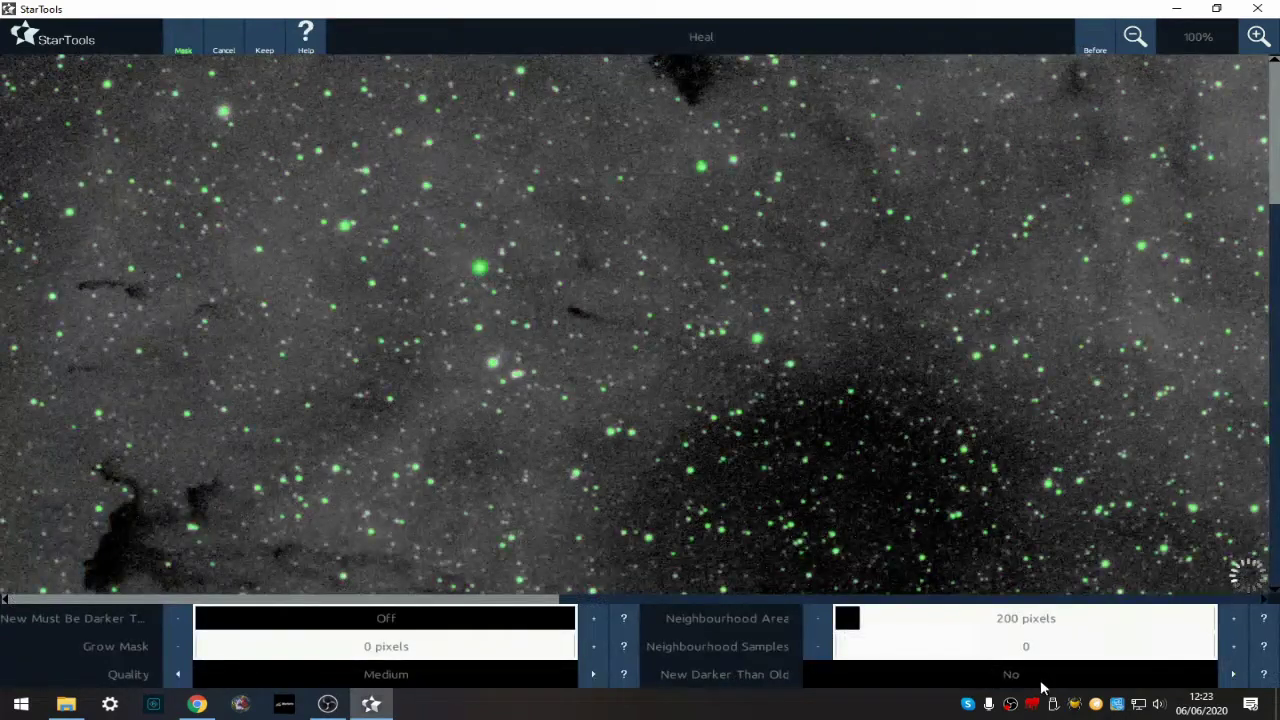
click(1231, 675)
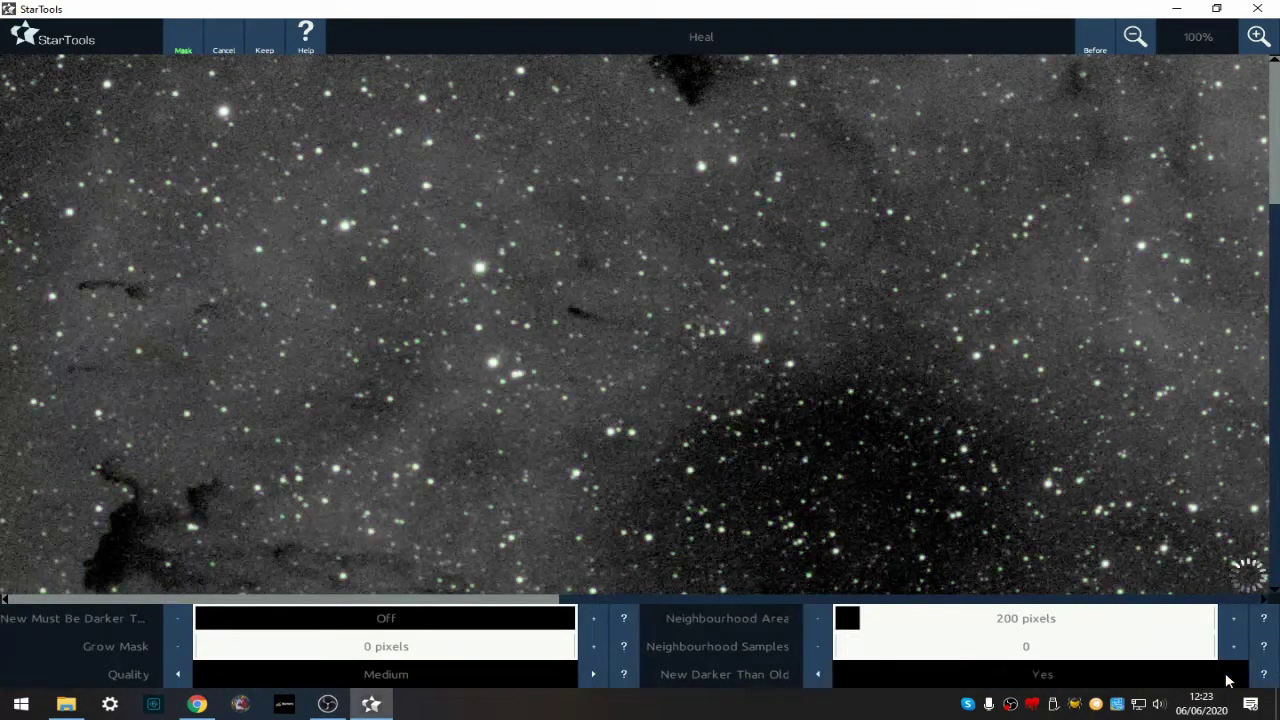
click(1124, 42)
click(1124, 42)
click(1124, 42)
click(1124, 42)
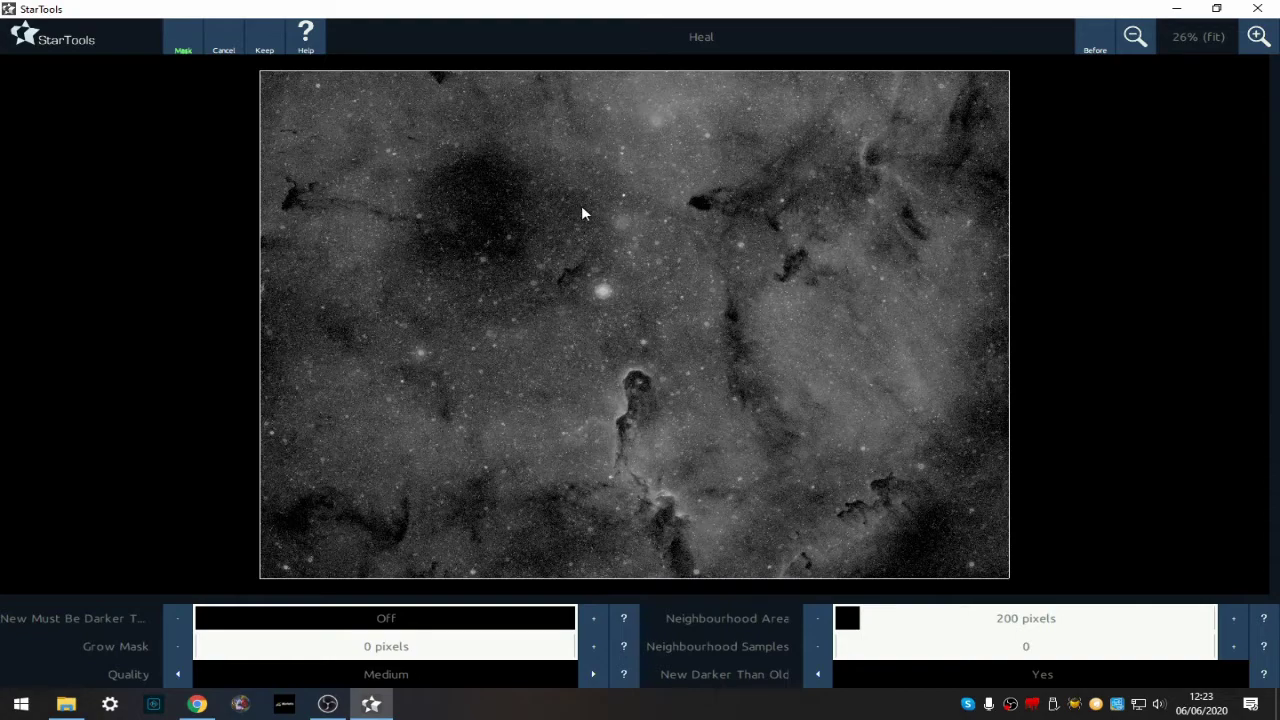
Flood-fill the missed small star into the heal mask at 100% and keep the starless result
click(182, 42)
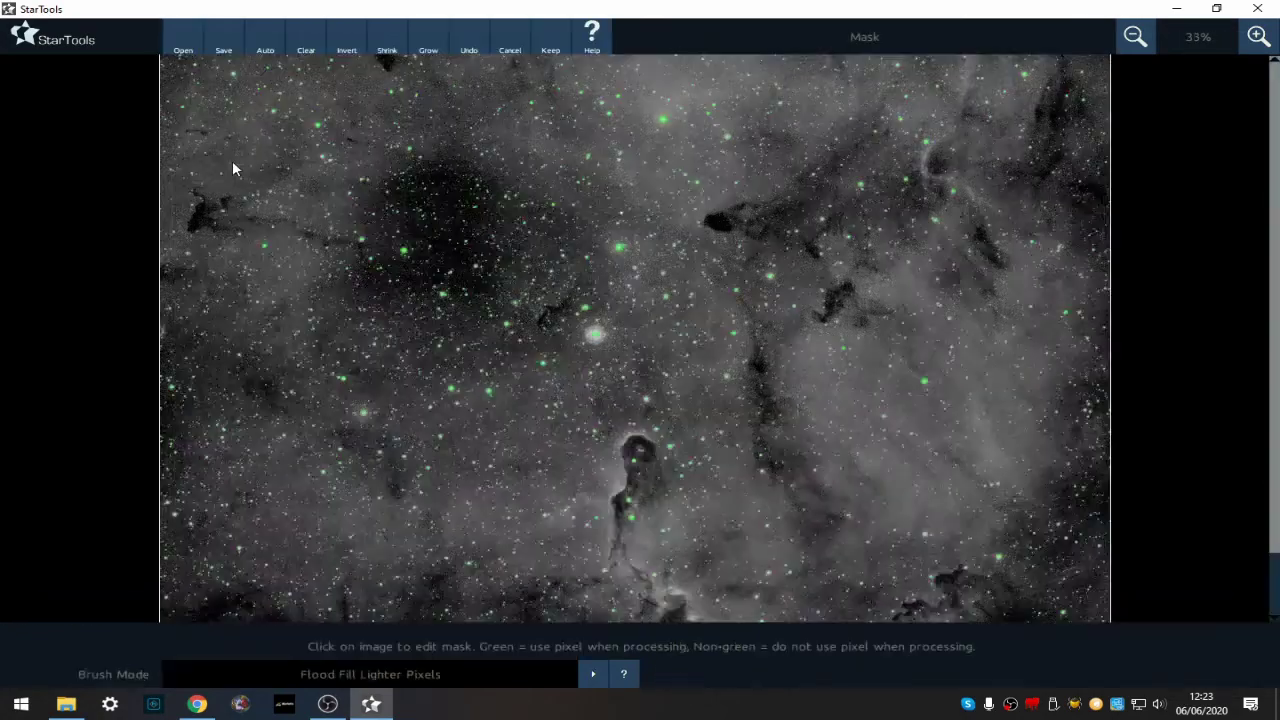
click(1258, 36)
click(1258, 36)
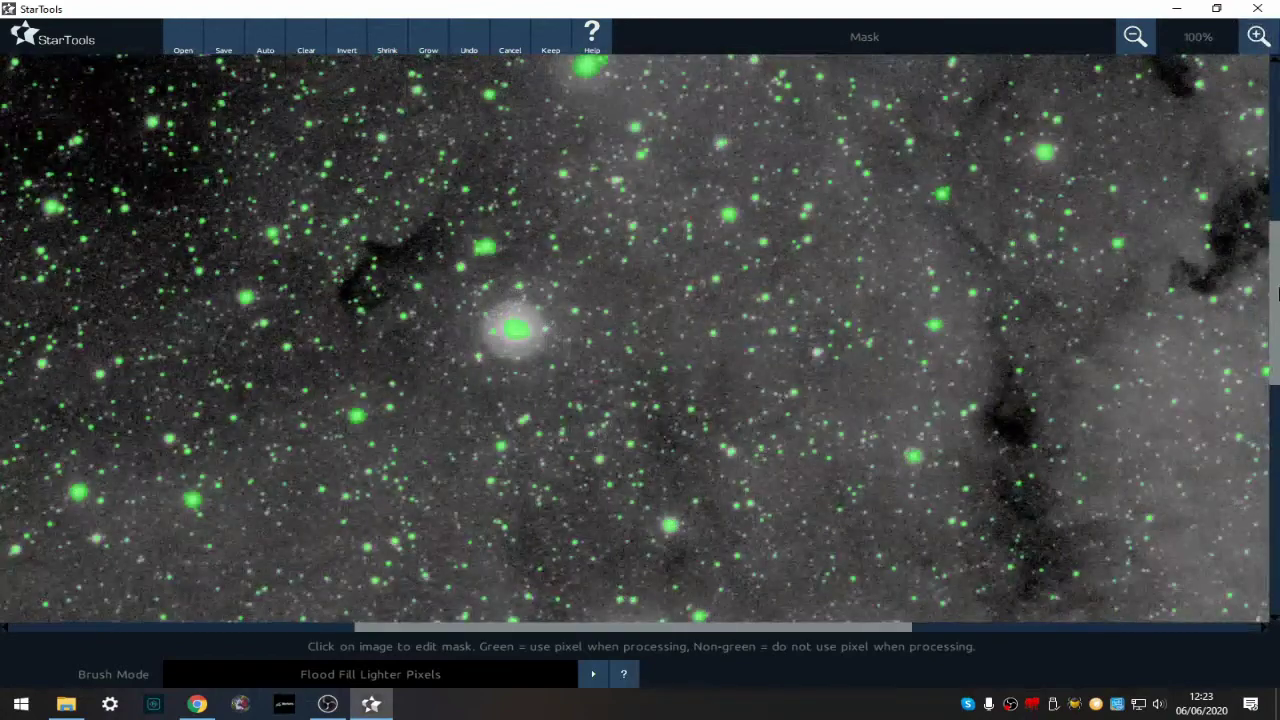
drag(1276, 280, 1276, 198)
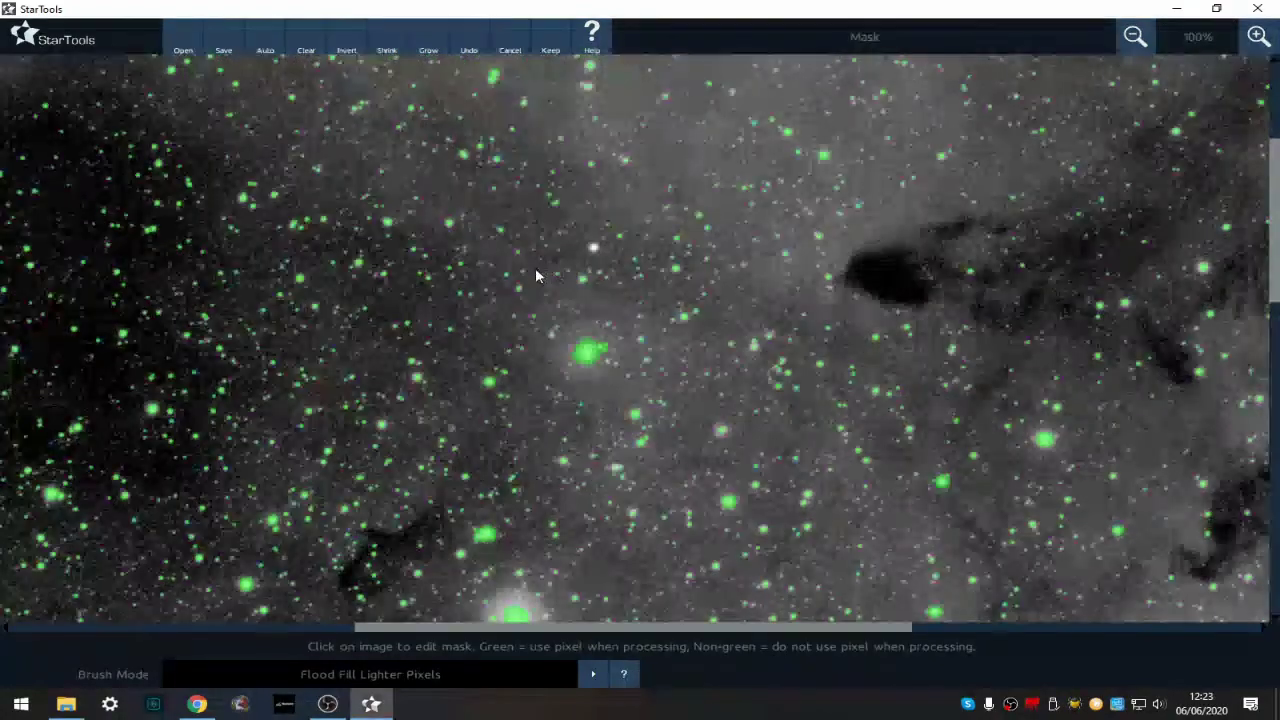
click(591, 250)
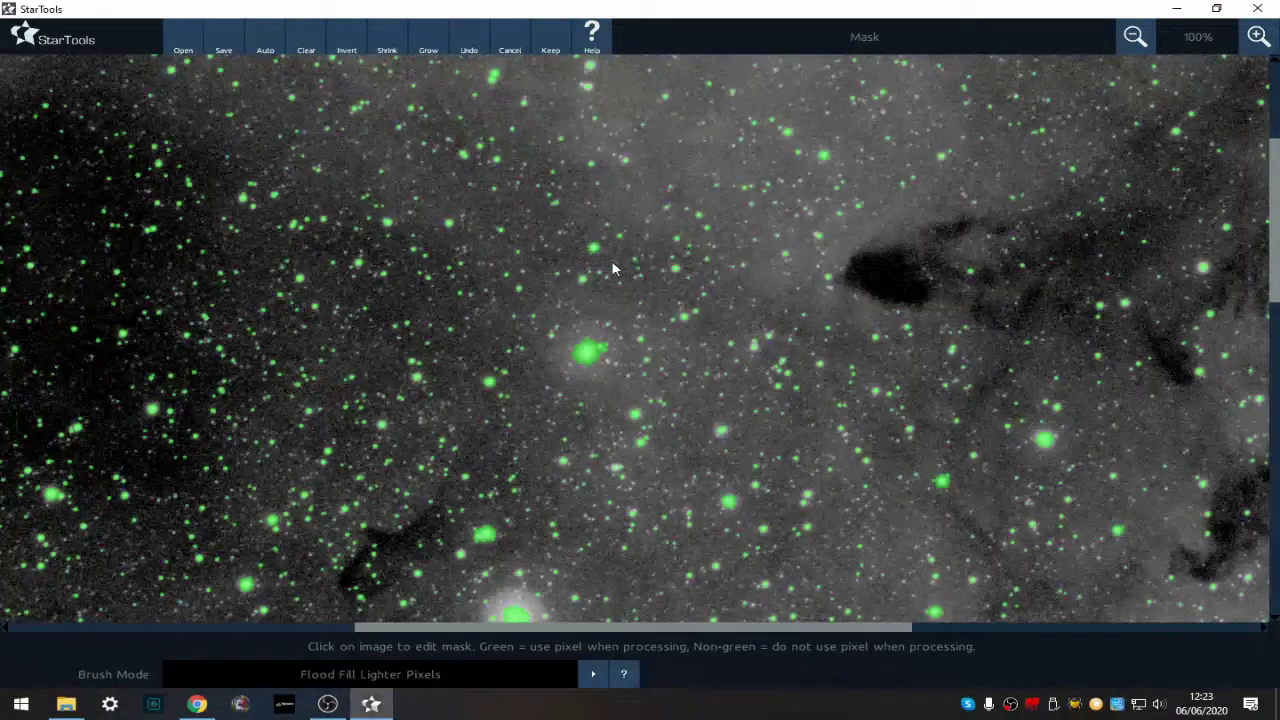
click(550, 42)
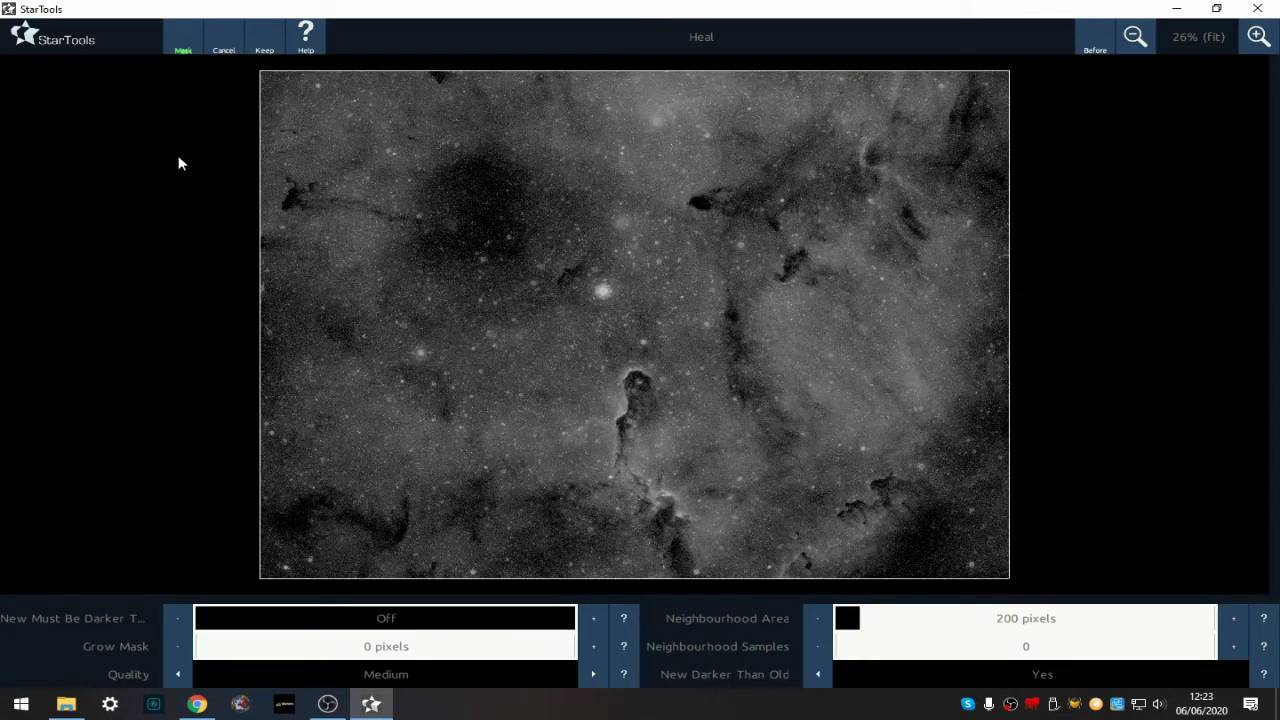
click(262, 38)
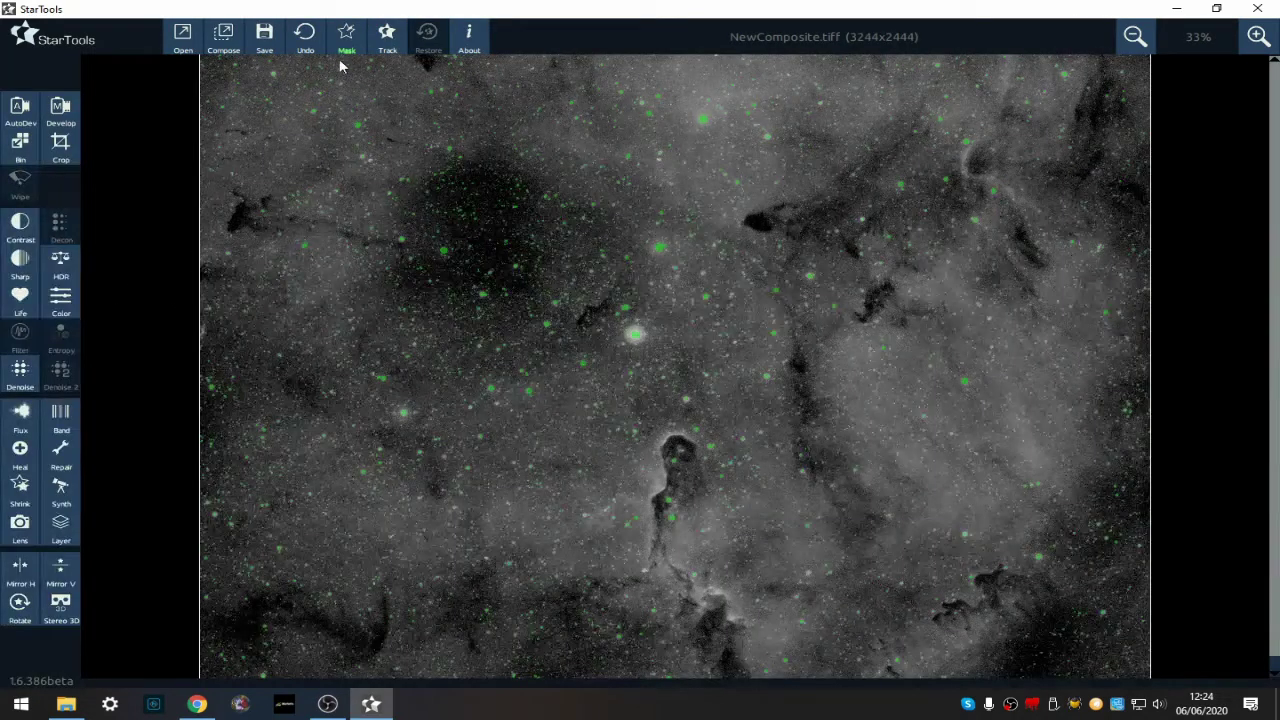
Clear the mask and invert it so it covers the whole image
click(340, 42)
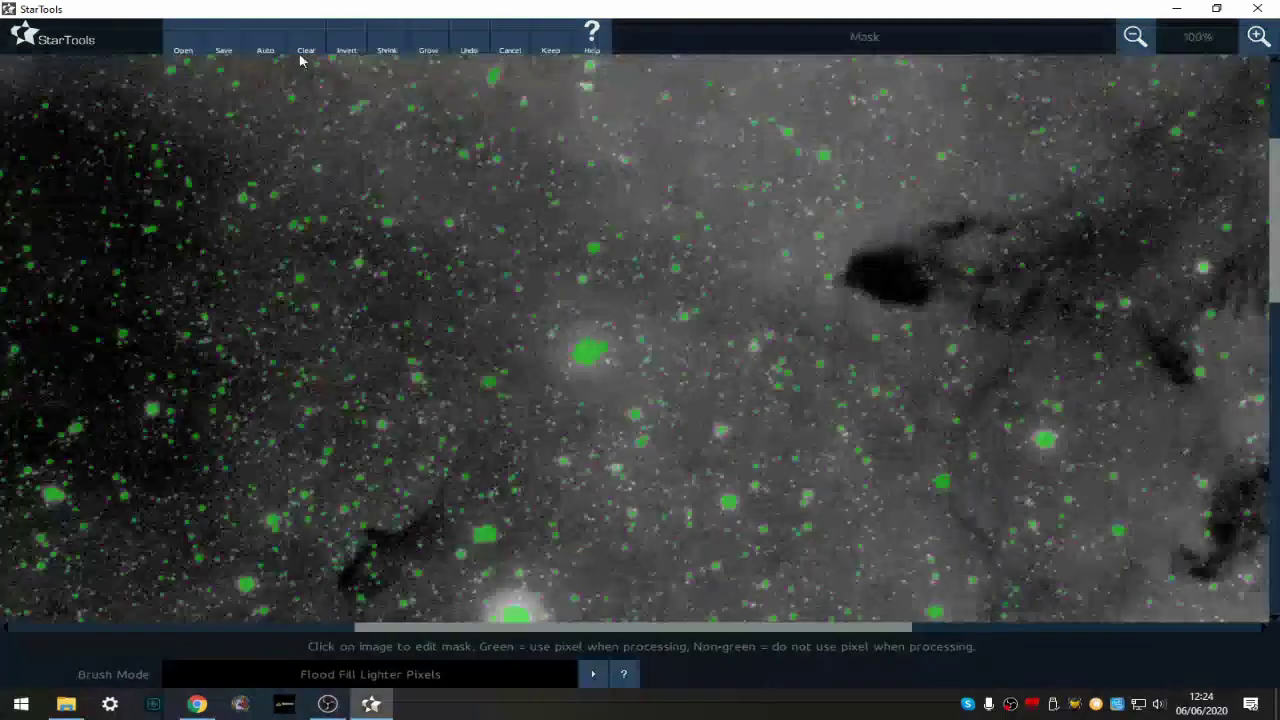
click(303, 62)
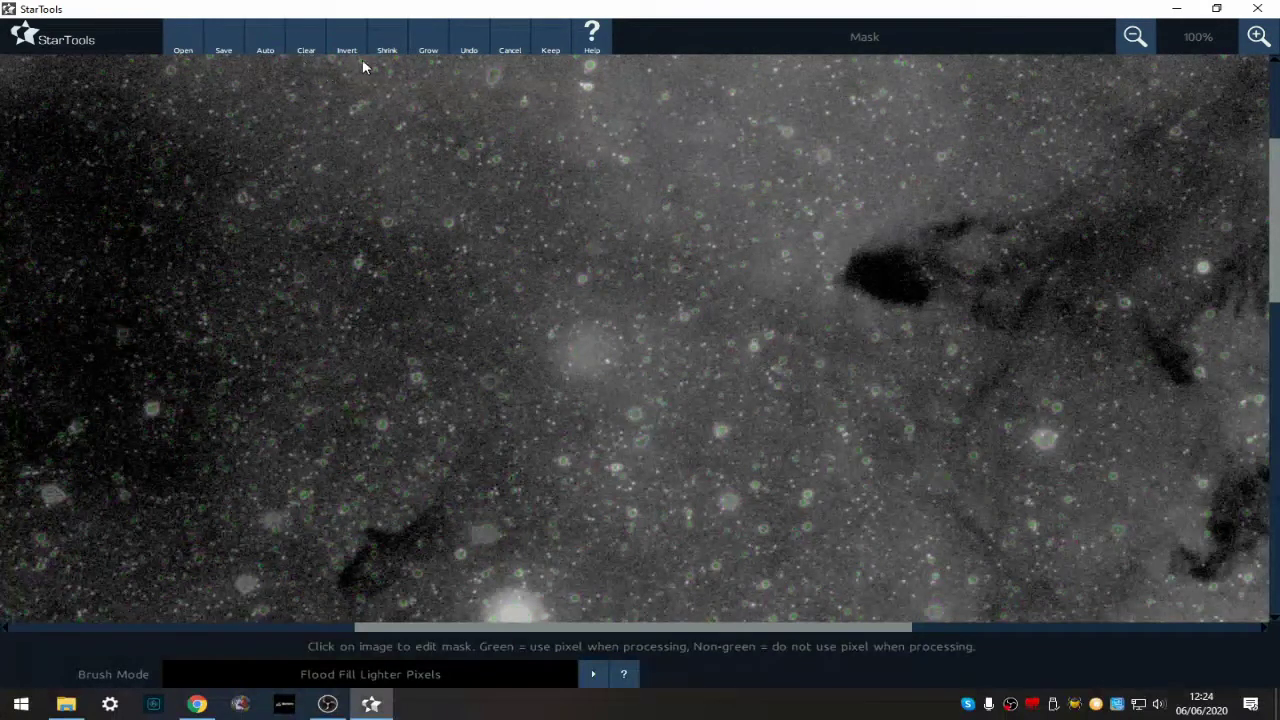
click(346, 44)
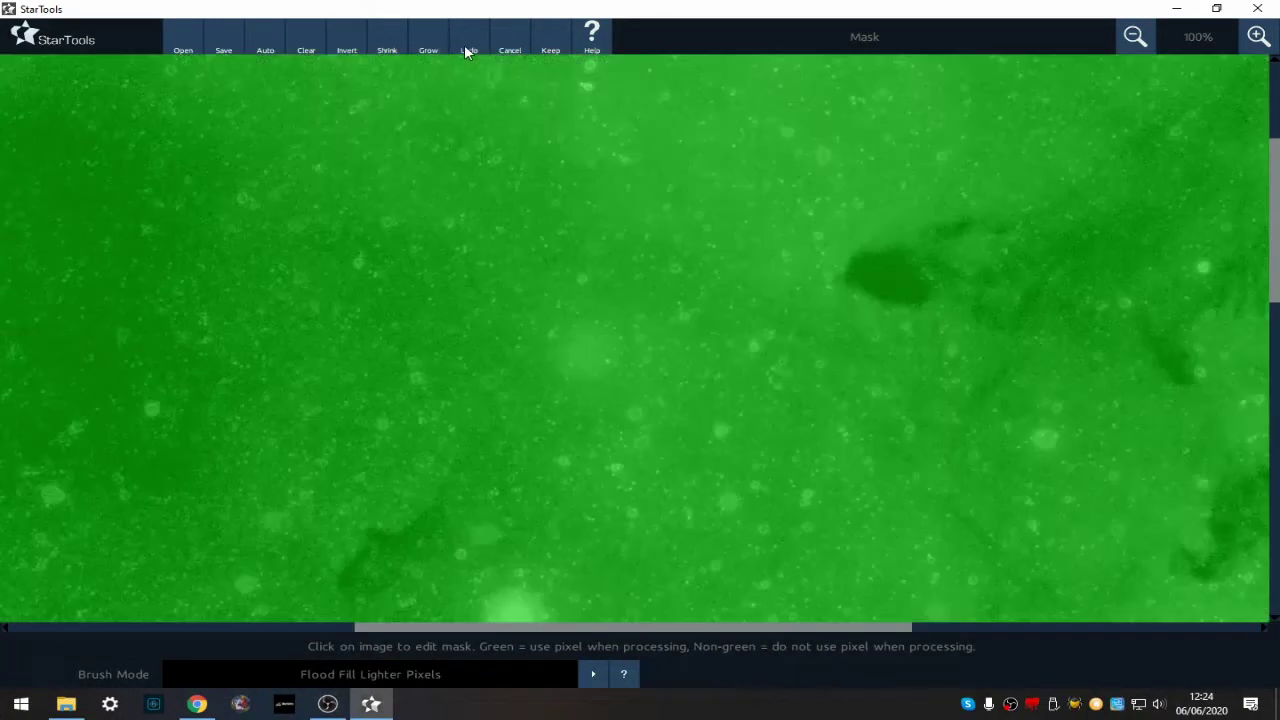
click(518, 50)
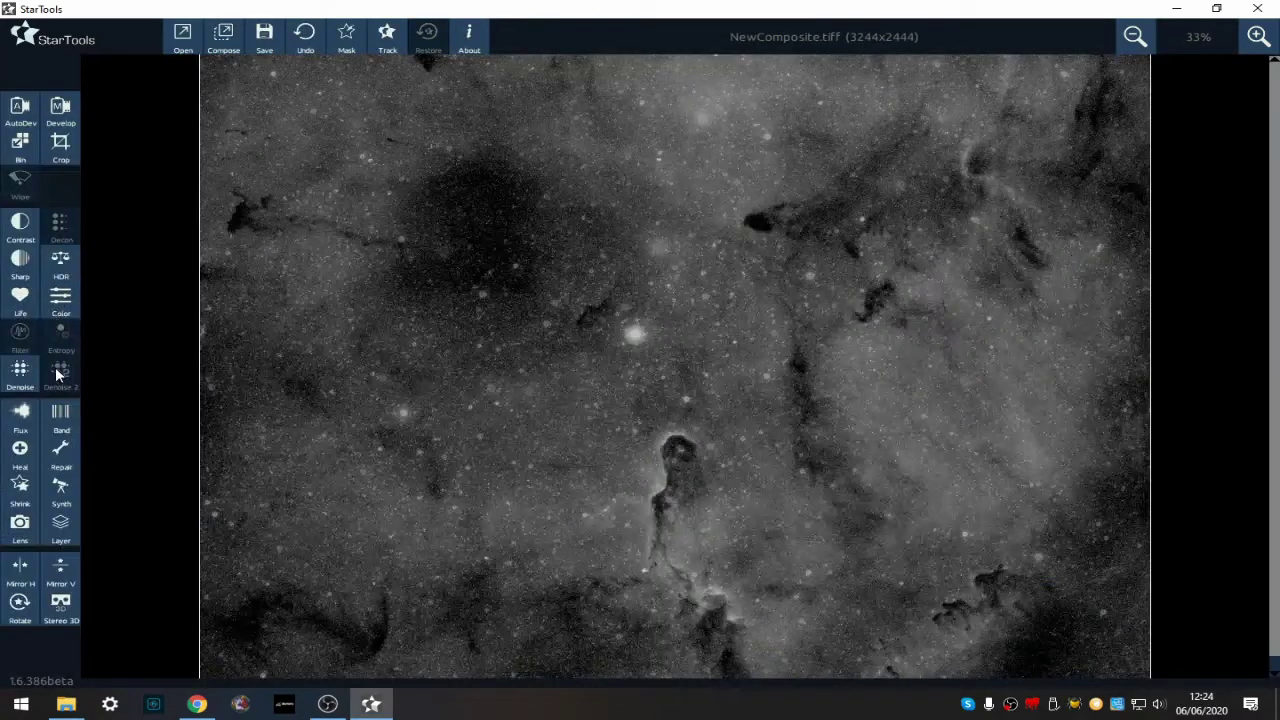
click(62, 530)
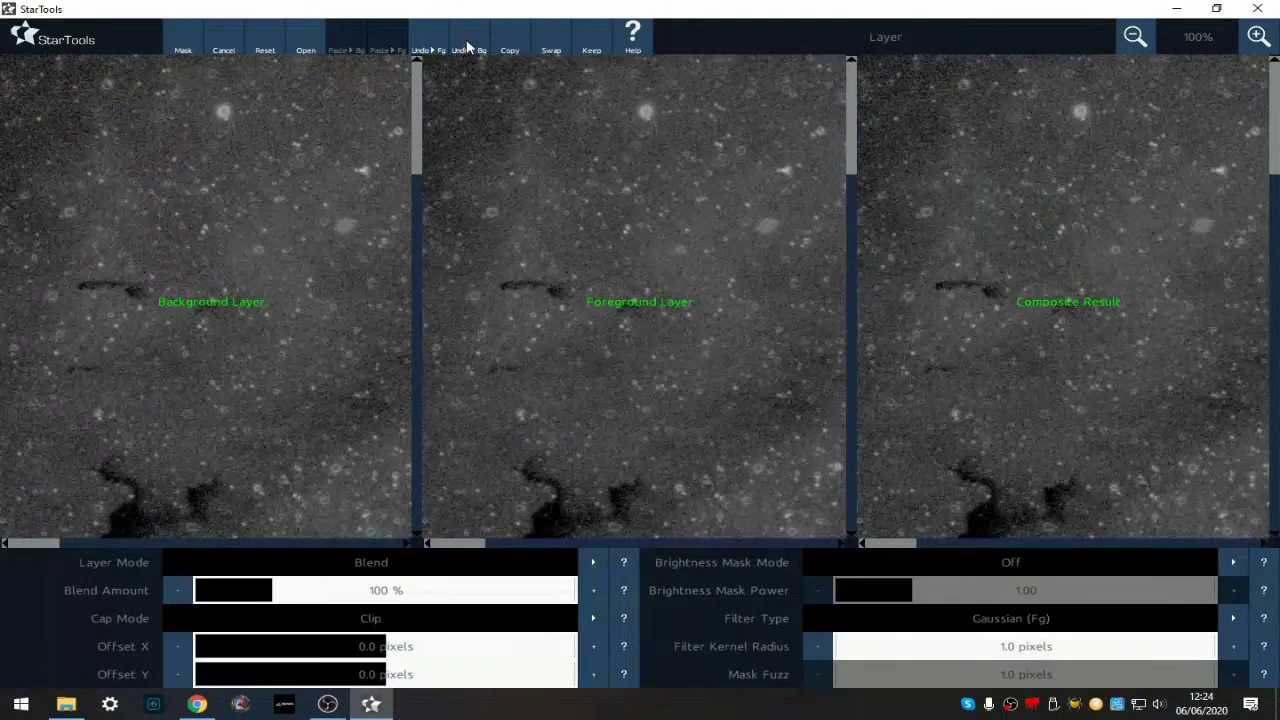
Put the starry original in the background and set Layer Mode to Subtract
click(467, 47)
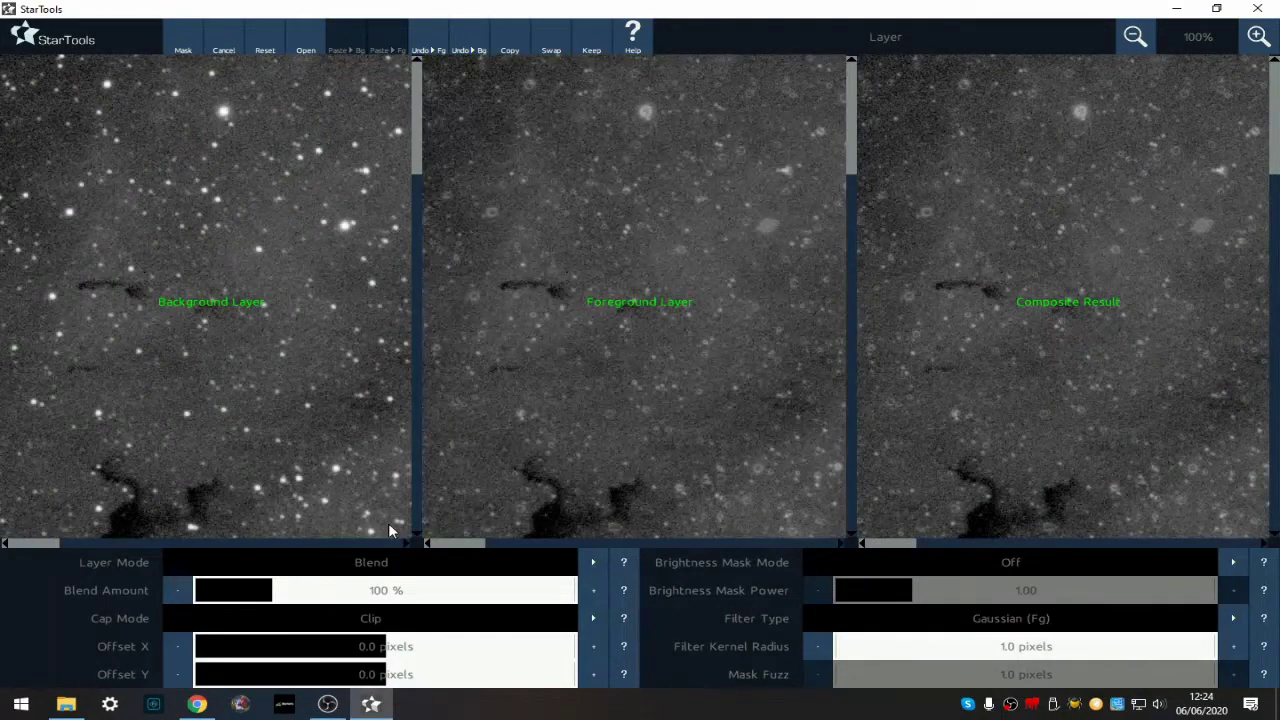
click(386, 566)
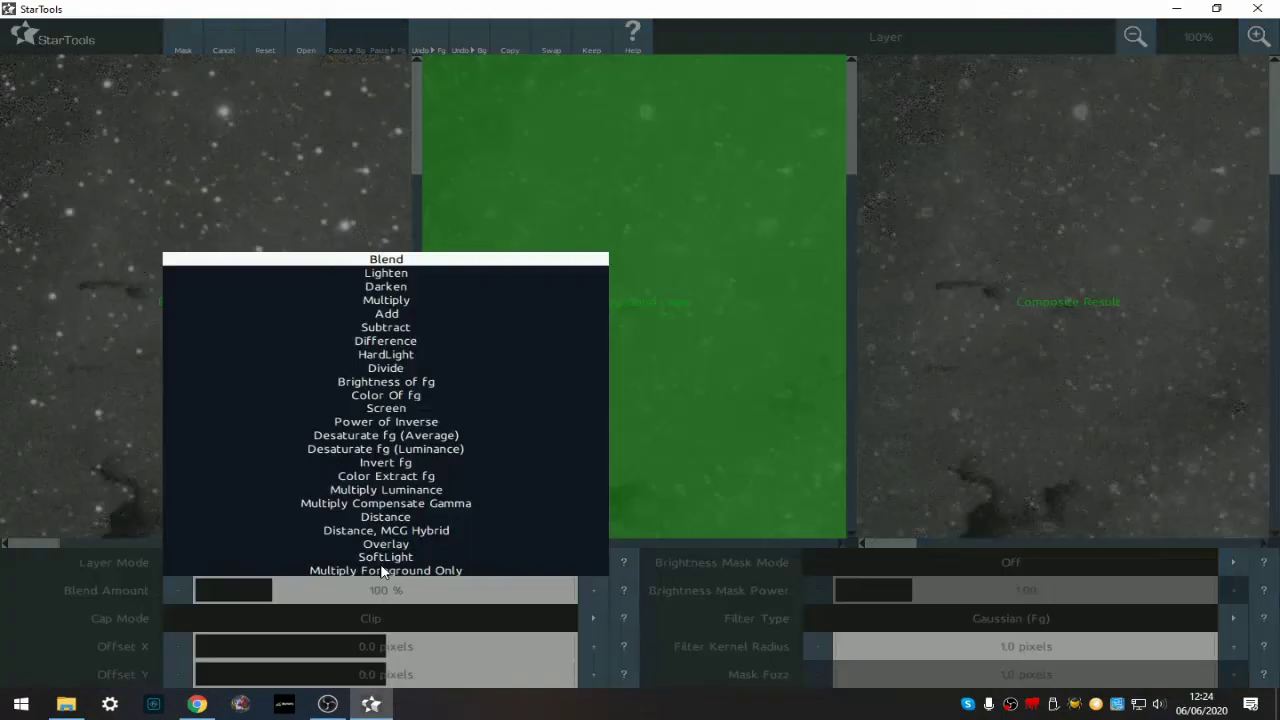
click(388, 327)
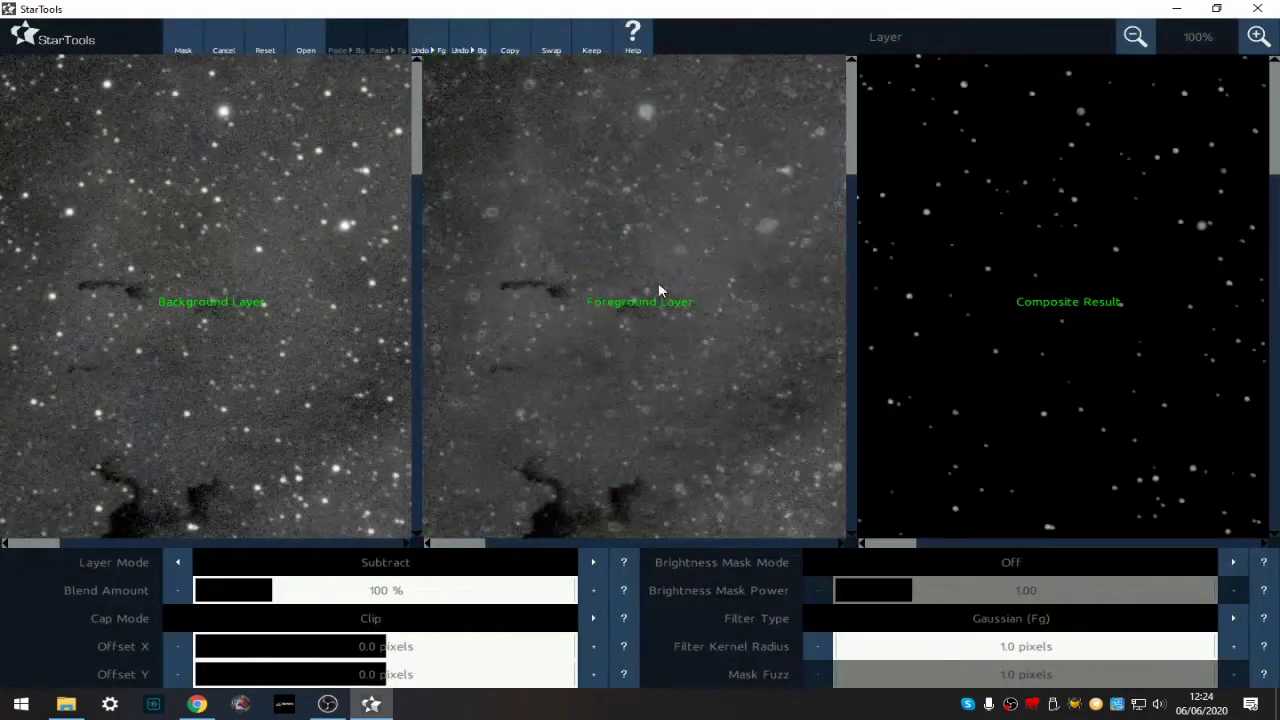
click(1134, 37)
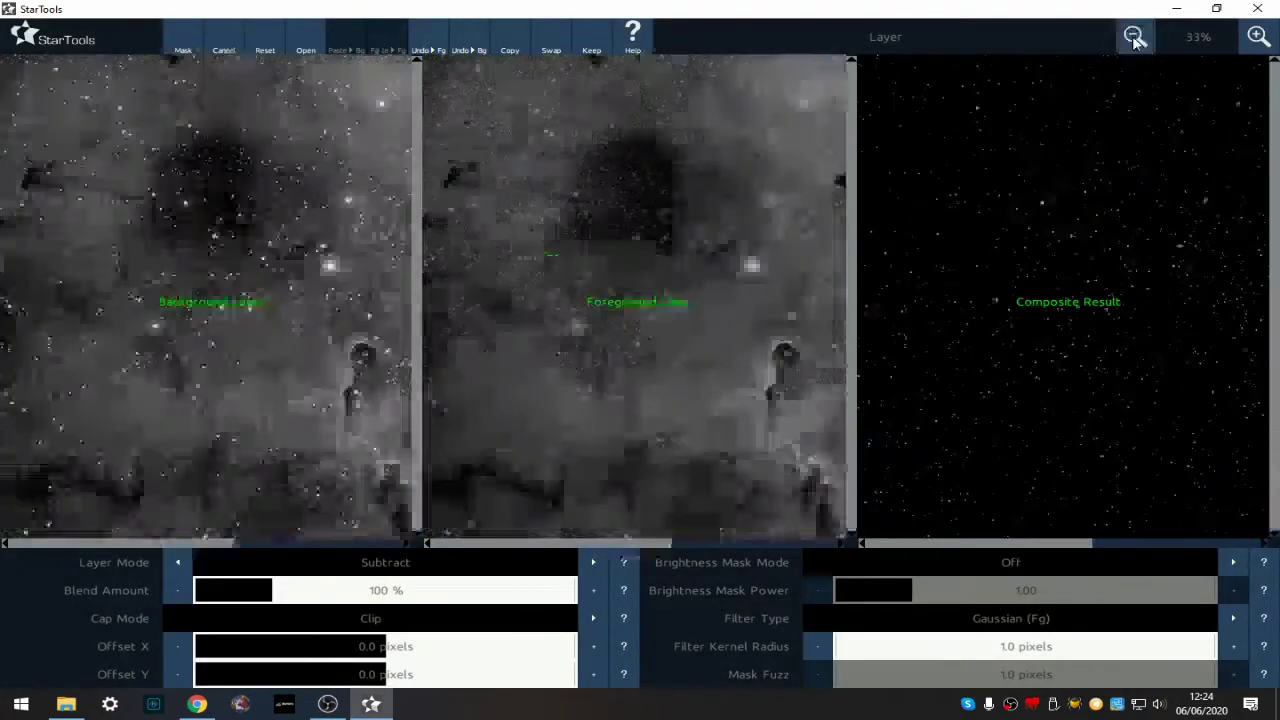
Keep the subtracted stars-only layer and store it under the name stars.tiff in the wipe folder
click(590, 40)
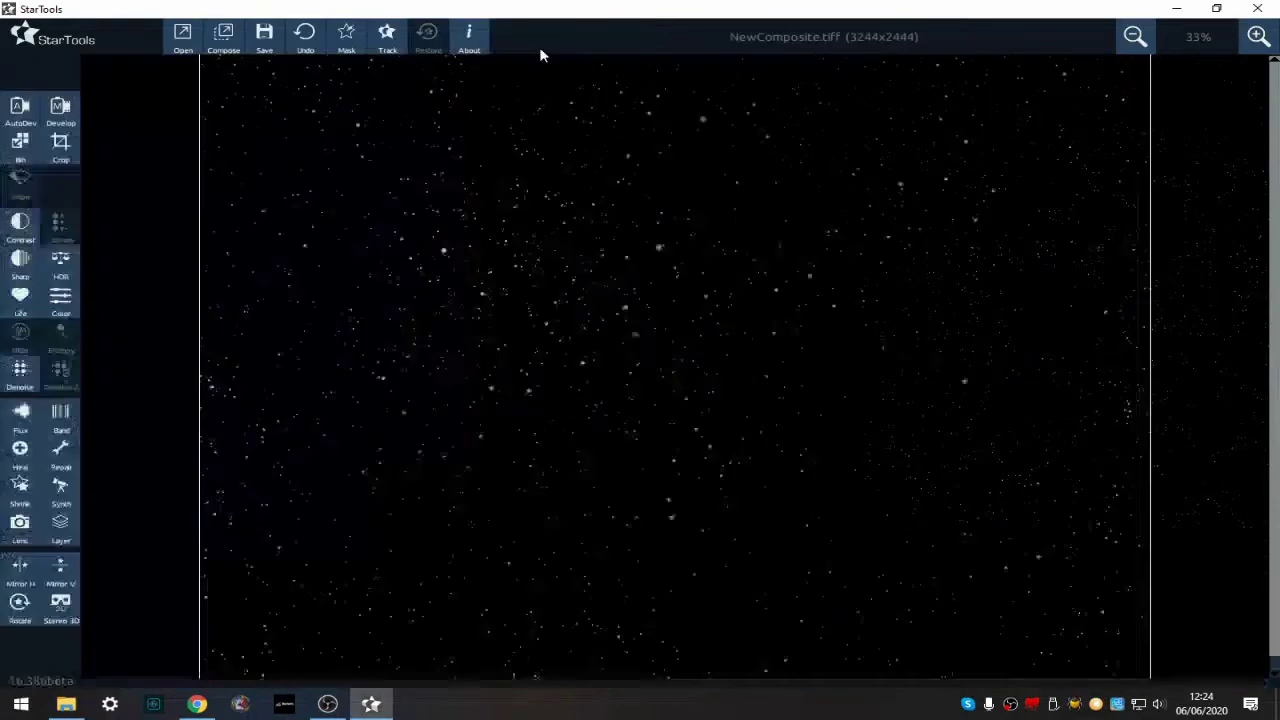
click(263, 40)
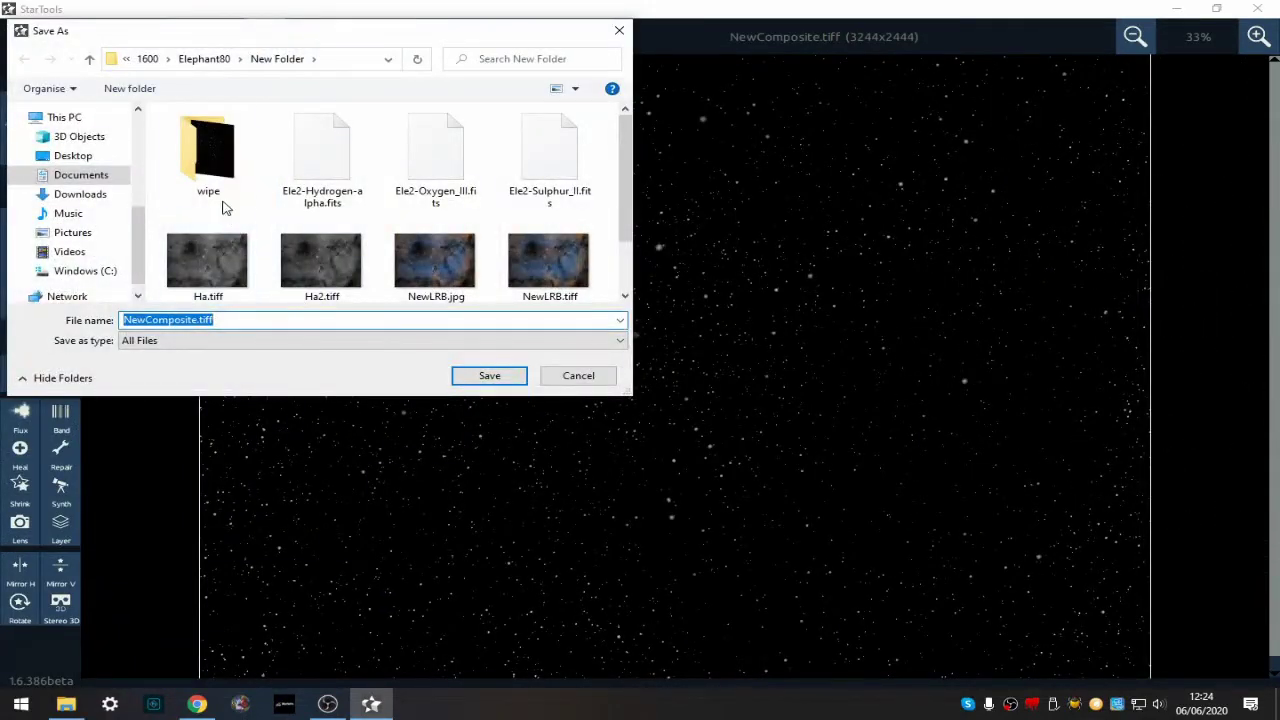
double_click(209, 160)
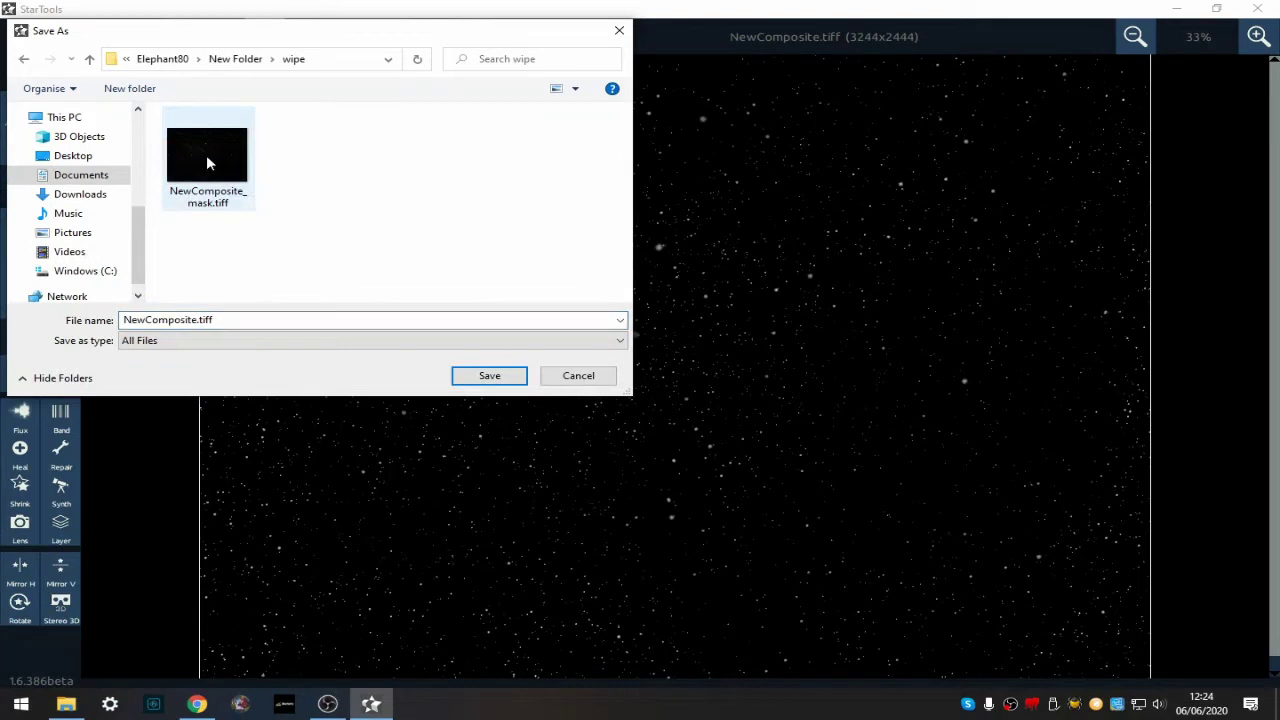
double_click(197, 319)
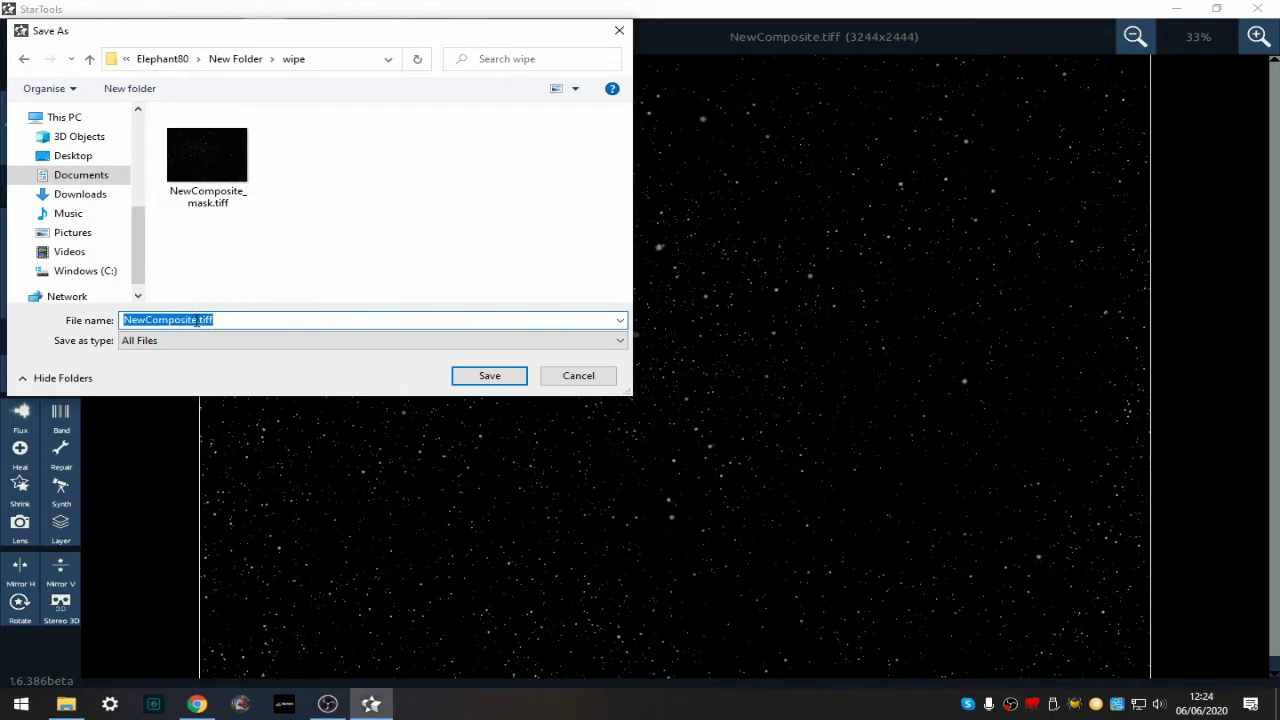
drag(197, 319, 110, 320)
text(s)
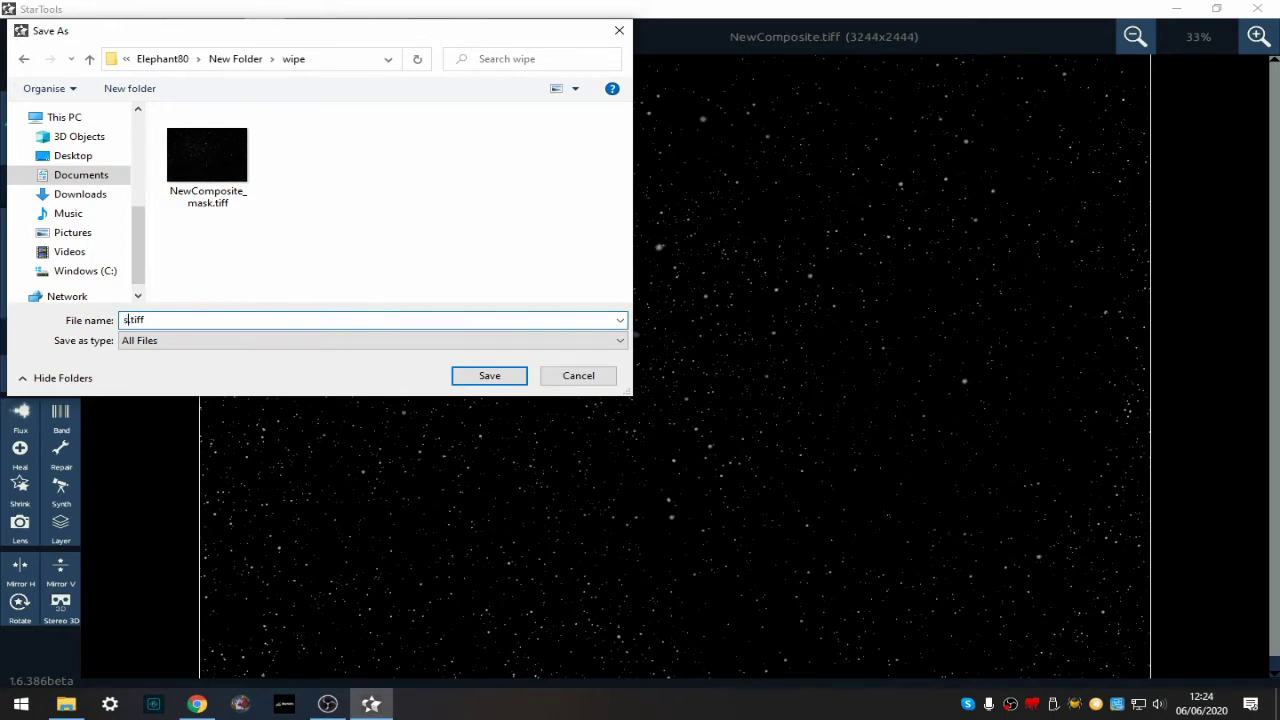
text(tars)
click(487, 376)
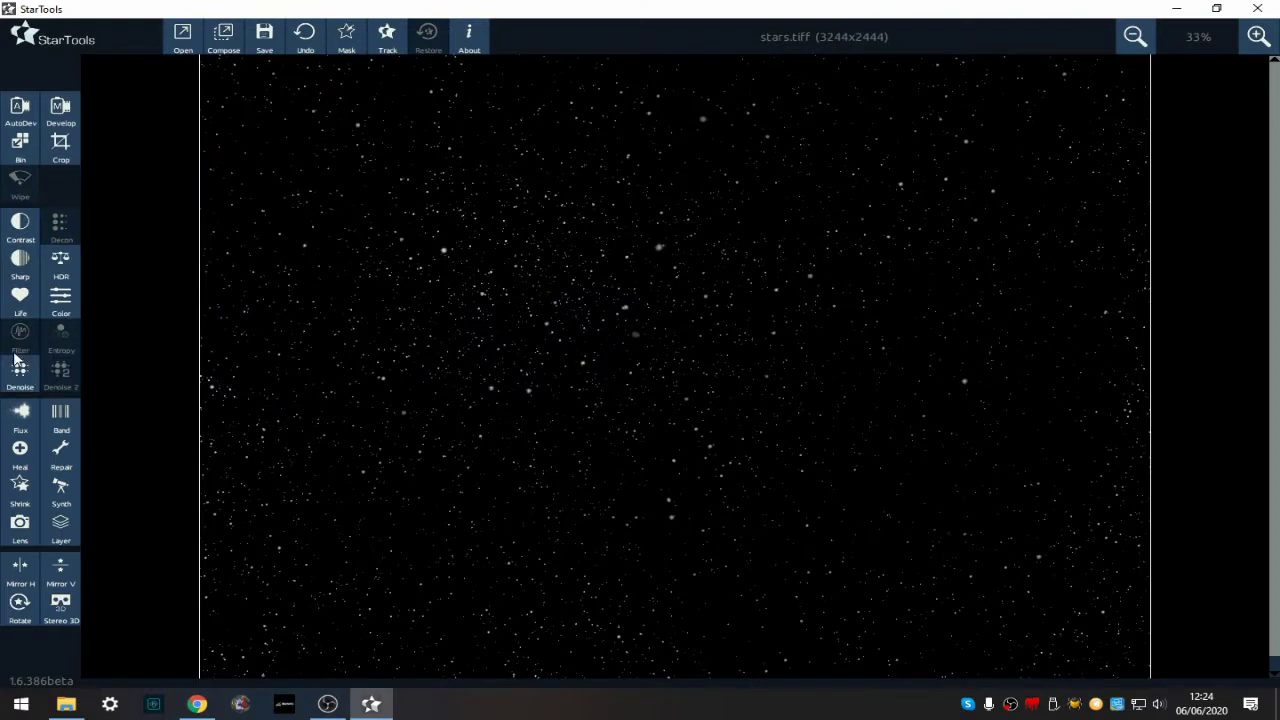
Revert to the starless nebula and load NewComposite_mask.tiff into the mask editor
click(310, 44)
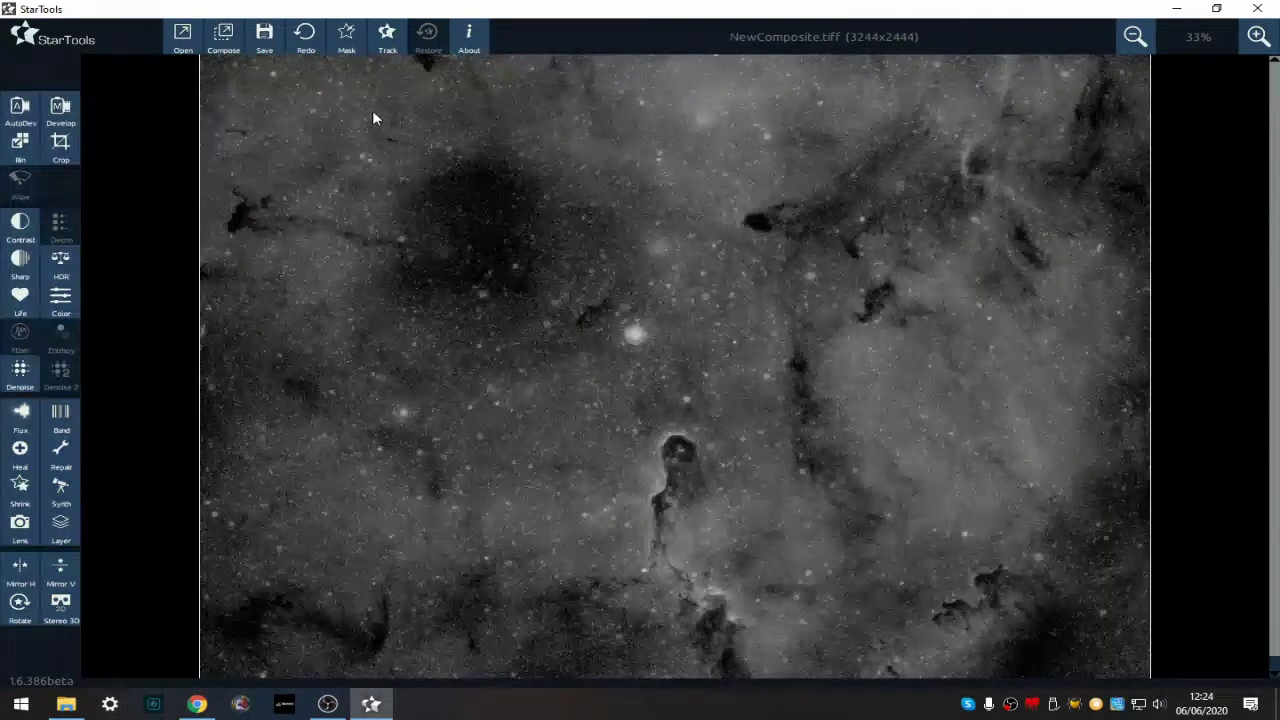
click(347, 43)
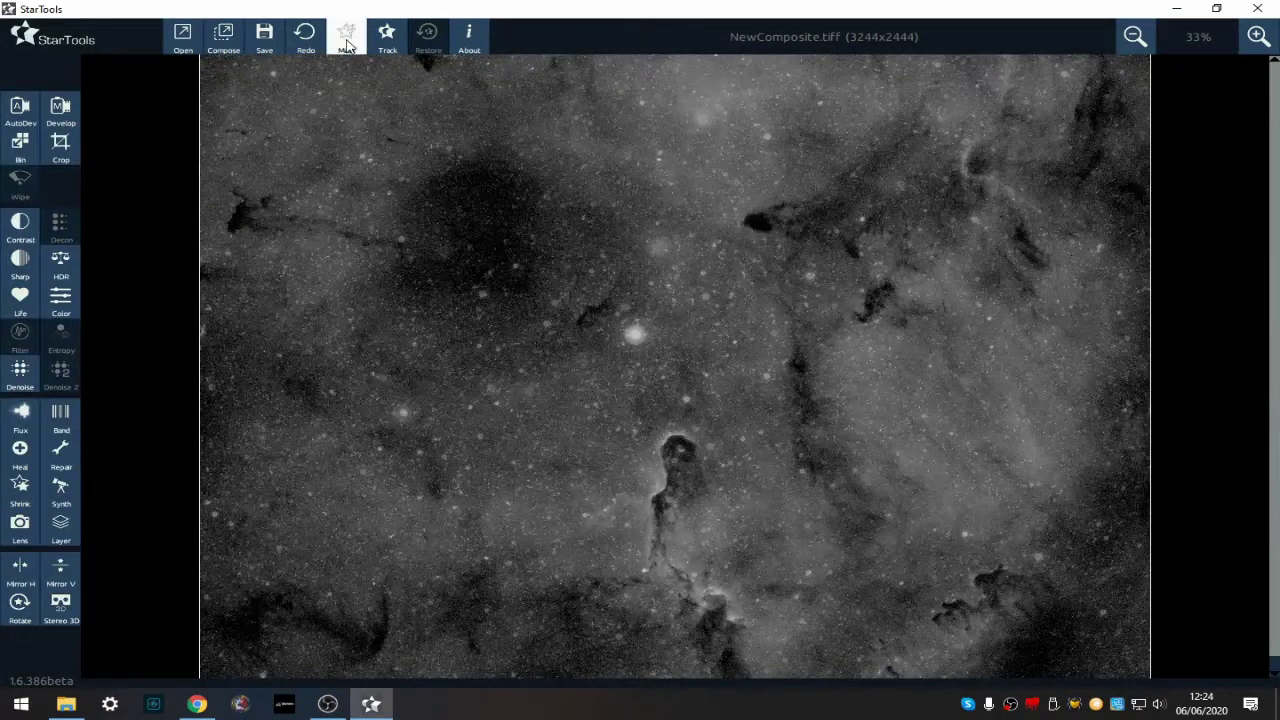
click(184, 45)
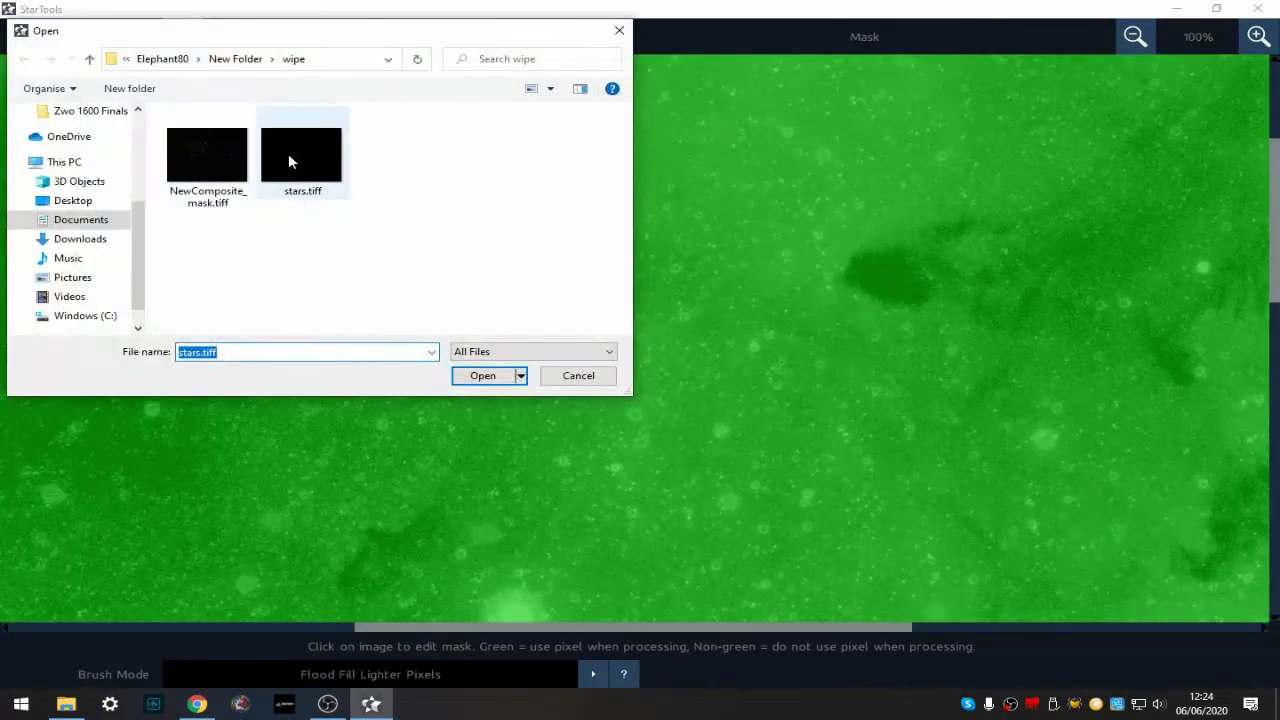
click(225, 156)
click(468, 381)
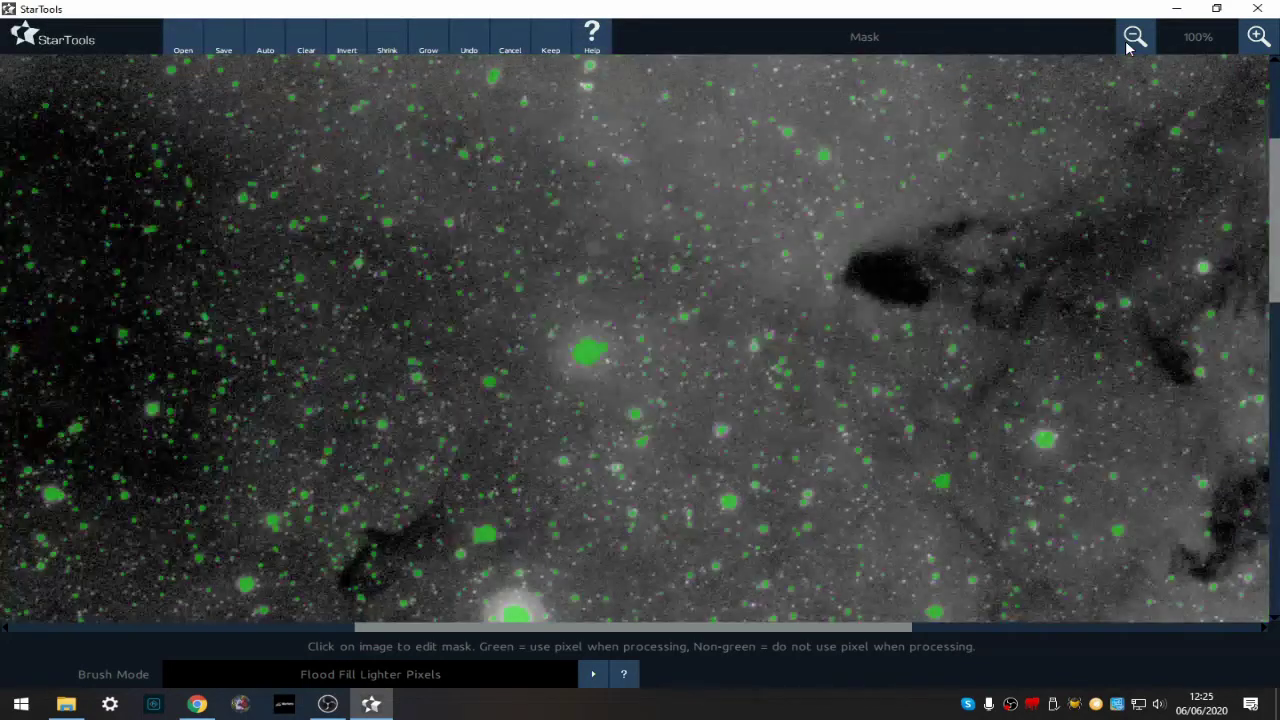
Fit the whole image in view, grow the star mask around each star, and keep it
click(1130, 44)
click(1133, 40)
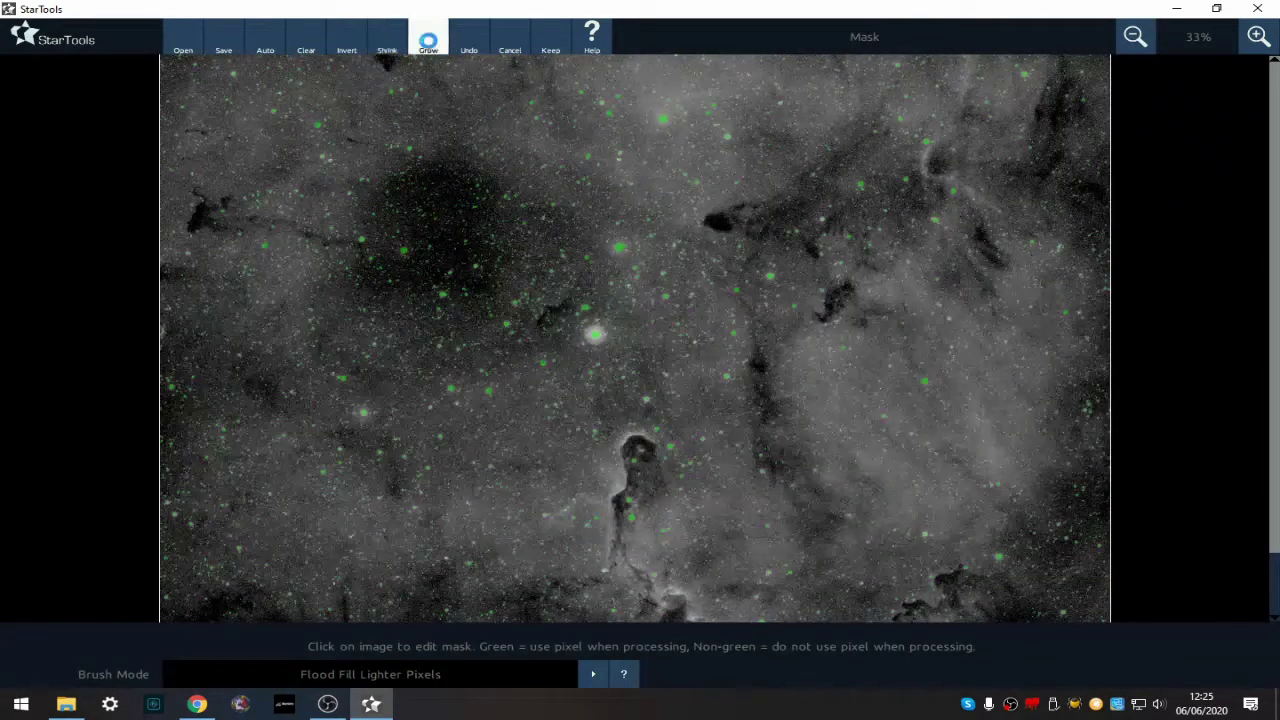
click(428, 42)
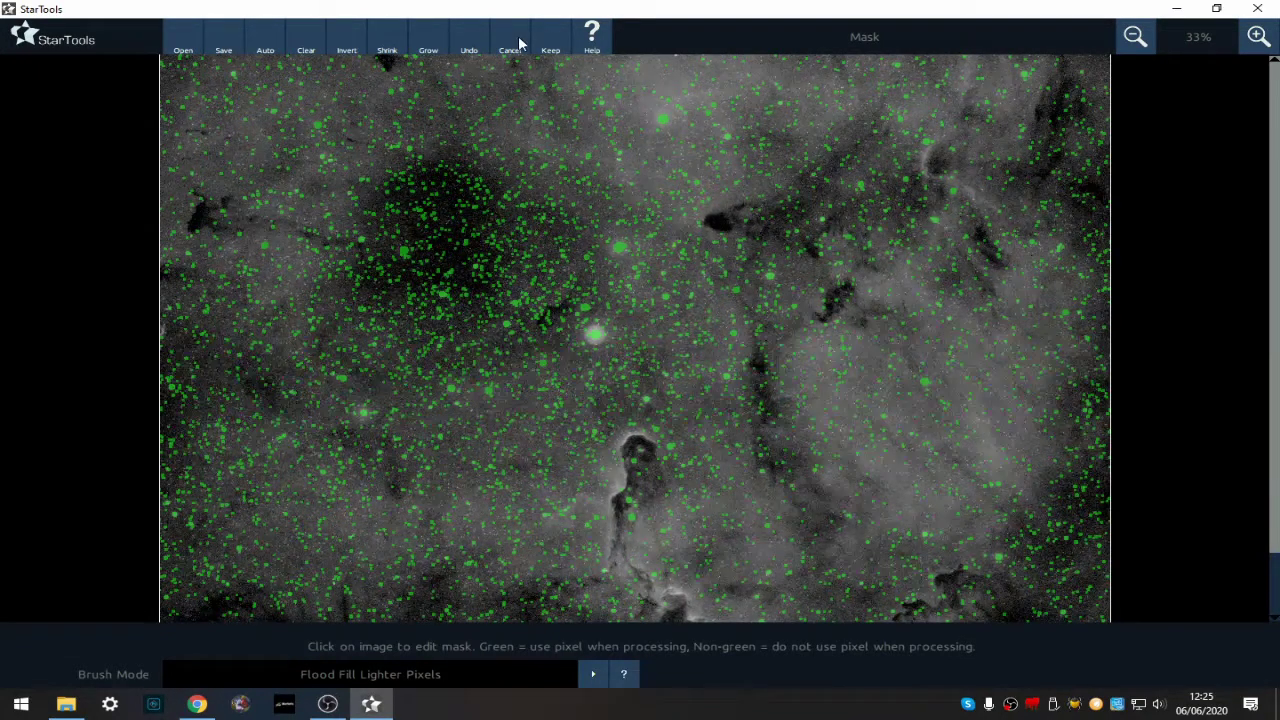
click(551, 40)
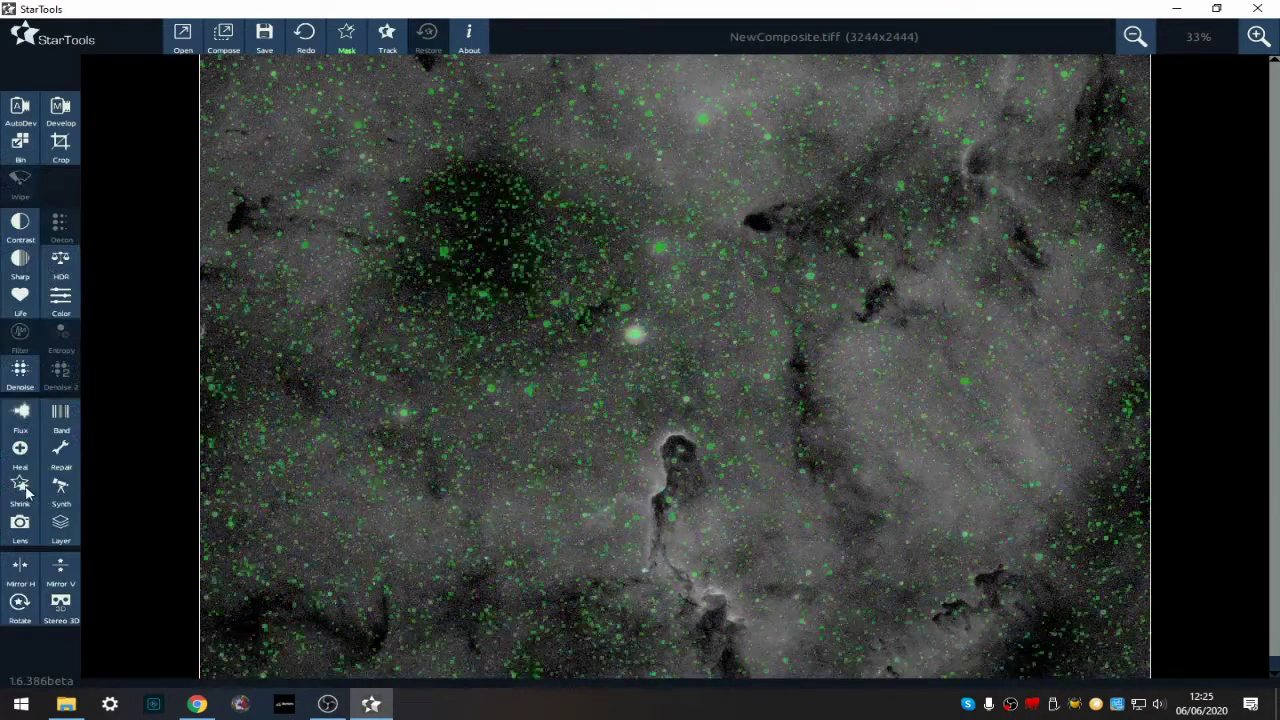
Heal under the grown mask with New Darker Than Old set to Yes, compare with Before, then keep
click(20, 452)
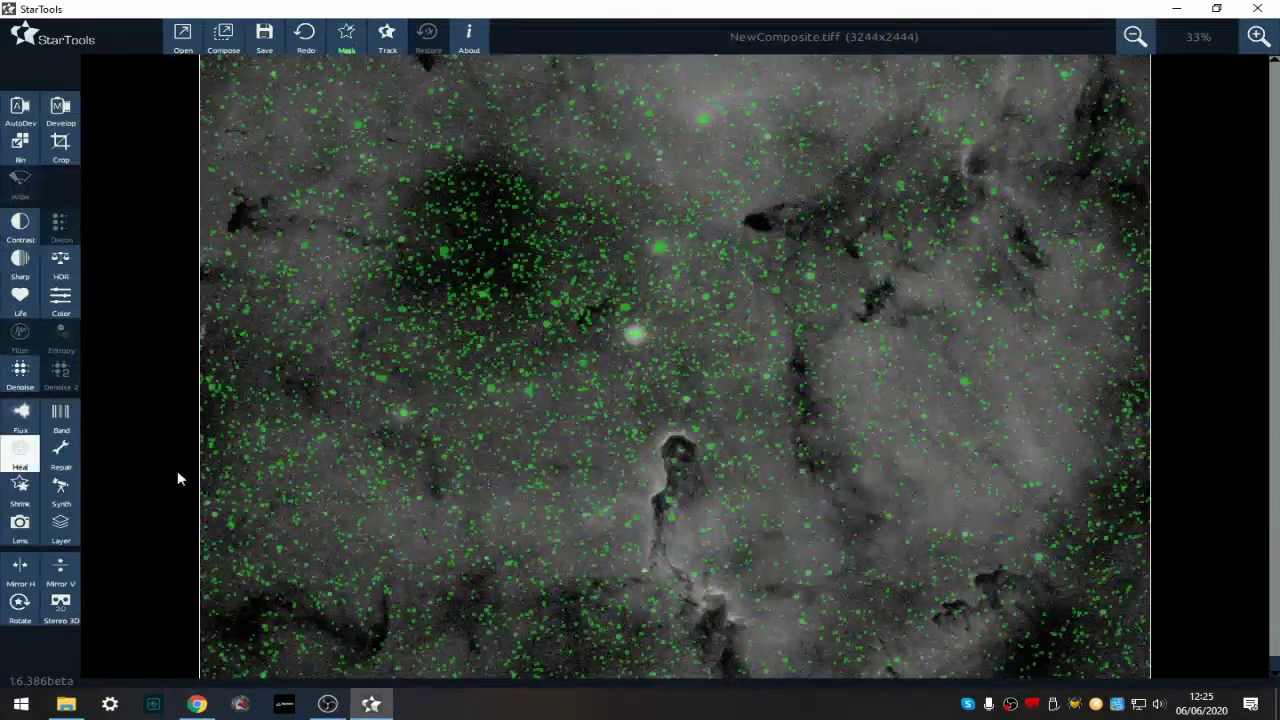
click(1234, 675)
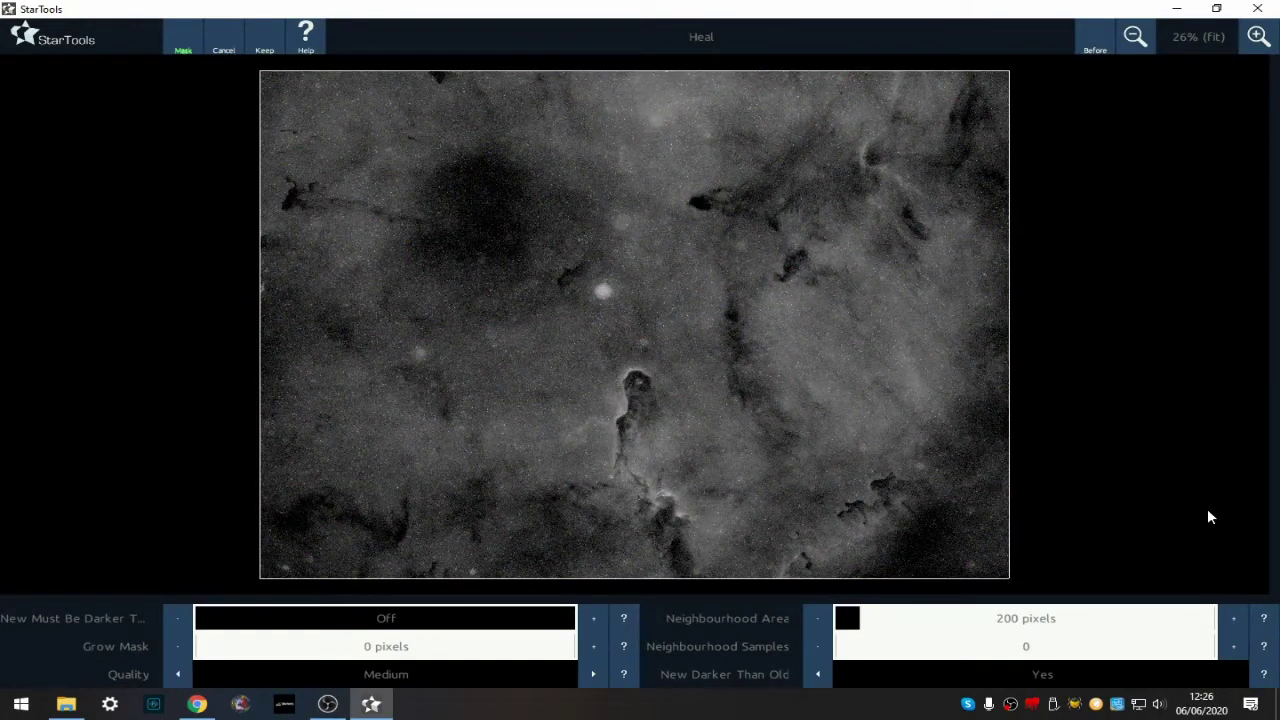
click(1093, 40)
click(1091, 42)
click(266, 42)
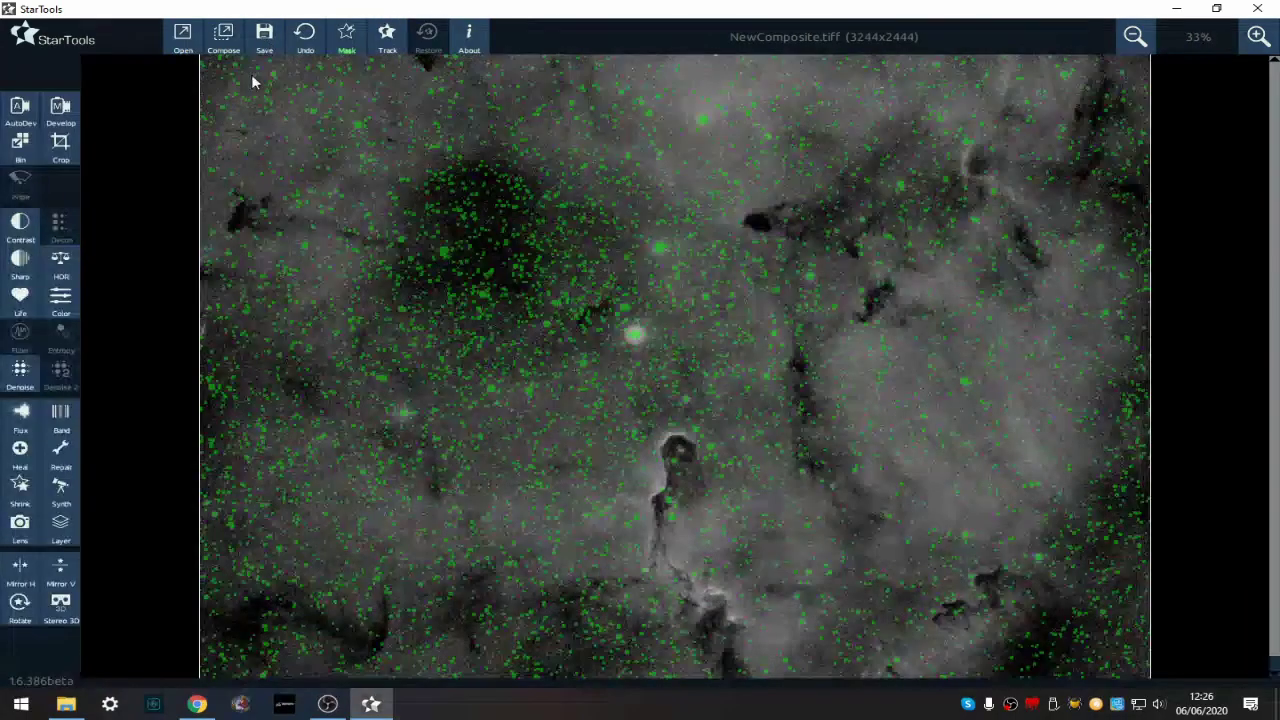
Clear the existing star mask and switch the mask brush to Lasso mode
click(340, 42)
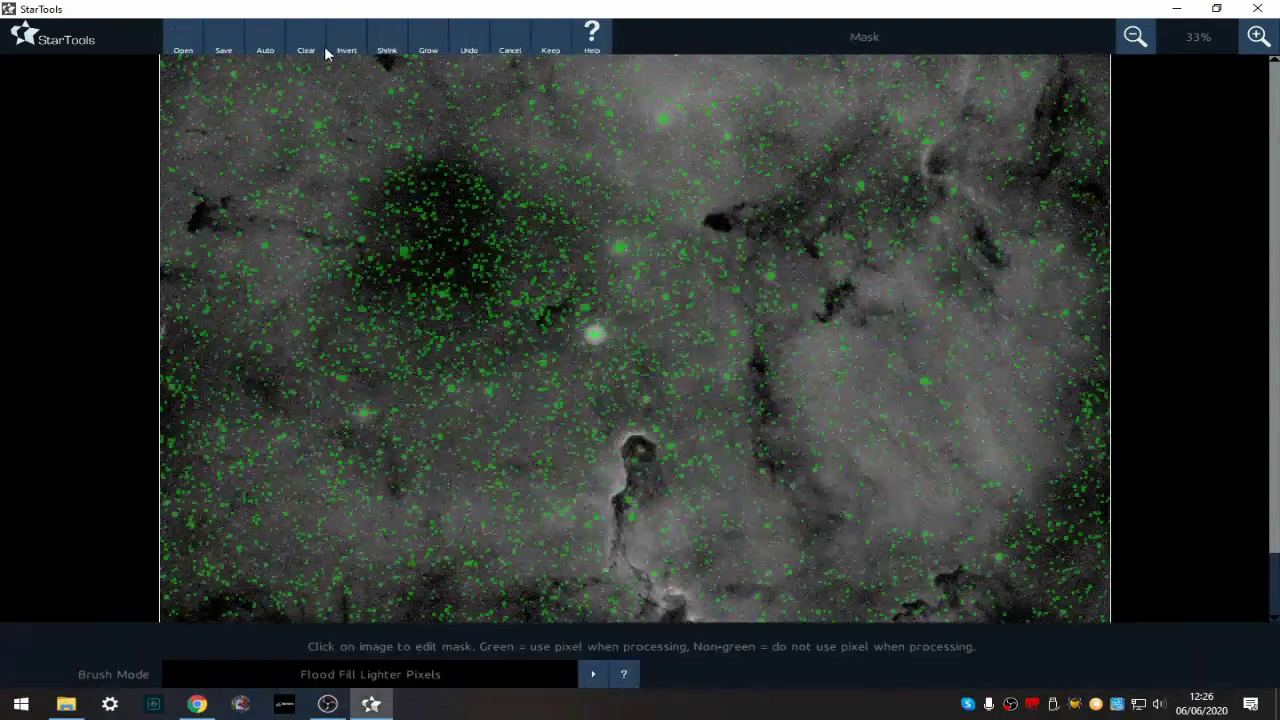
click(305, 44)
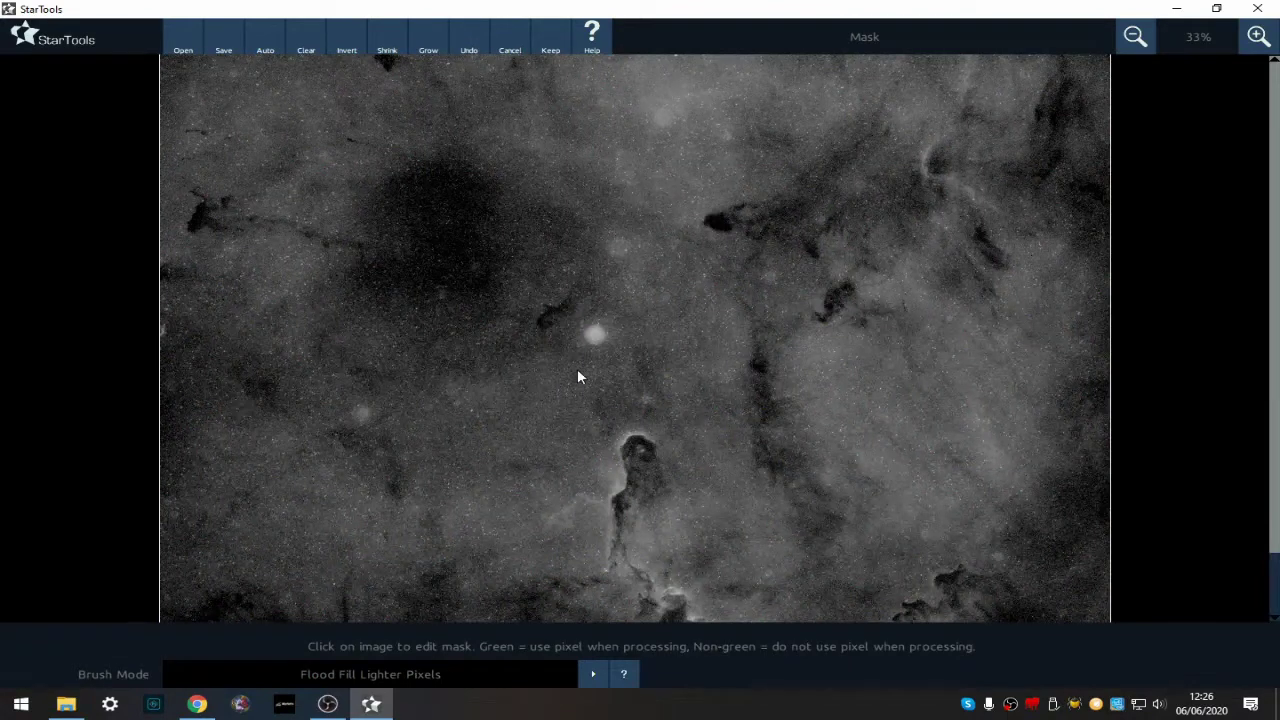
click(370, 674)
click(372, 655)
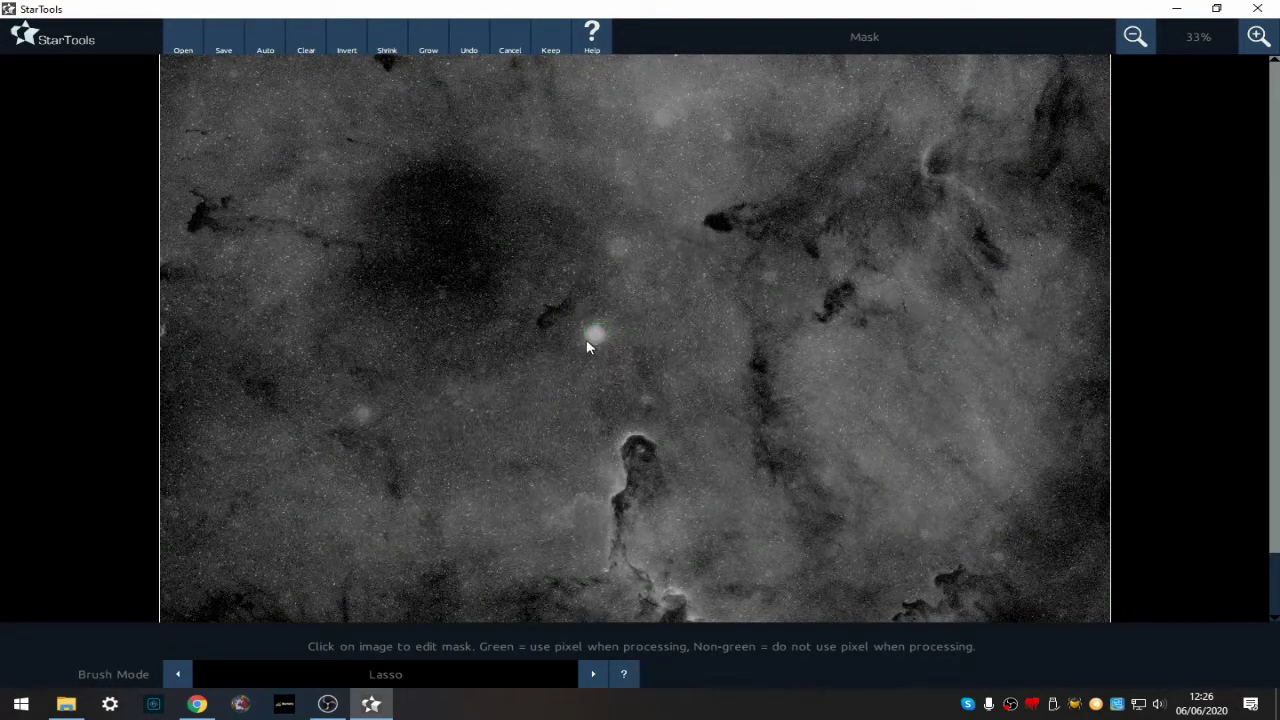
Lasso the bright blobs on the left, above the trunk and elsewhere, then bring up Auto masking
click(365, 412)
click(645, 398)
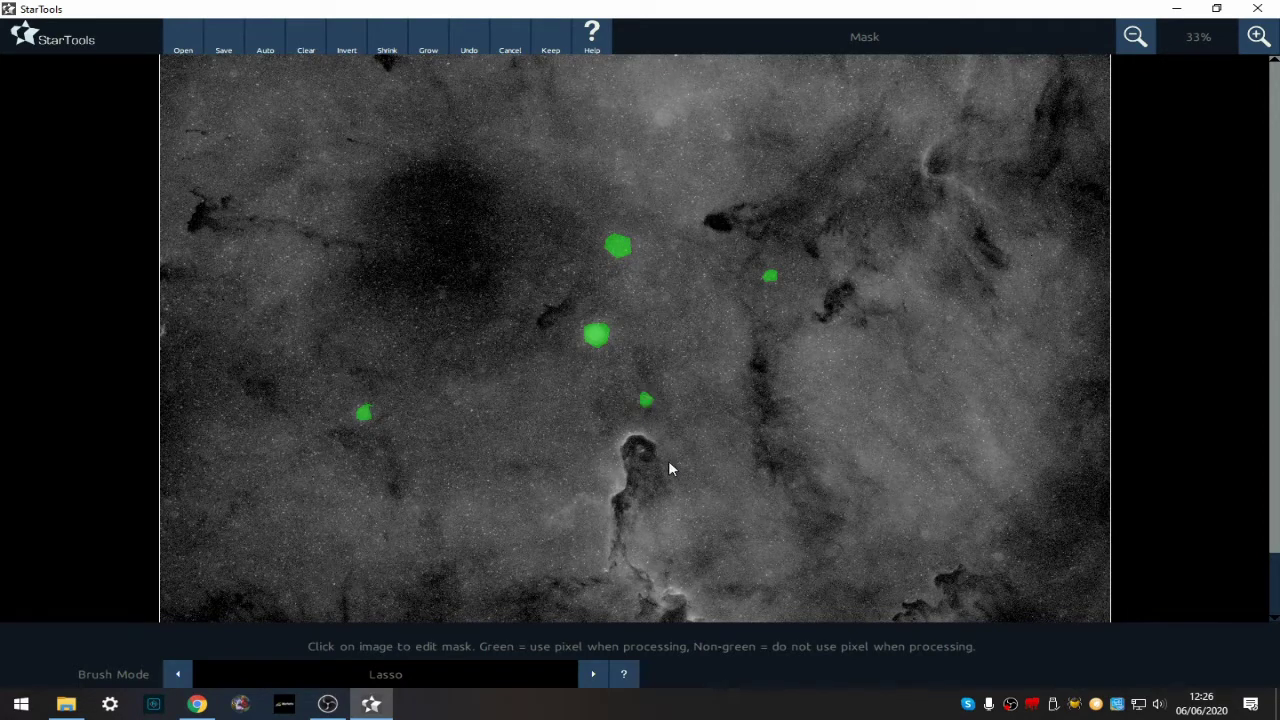
click(769, 574)
click(1257, 36)
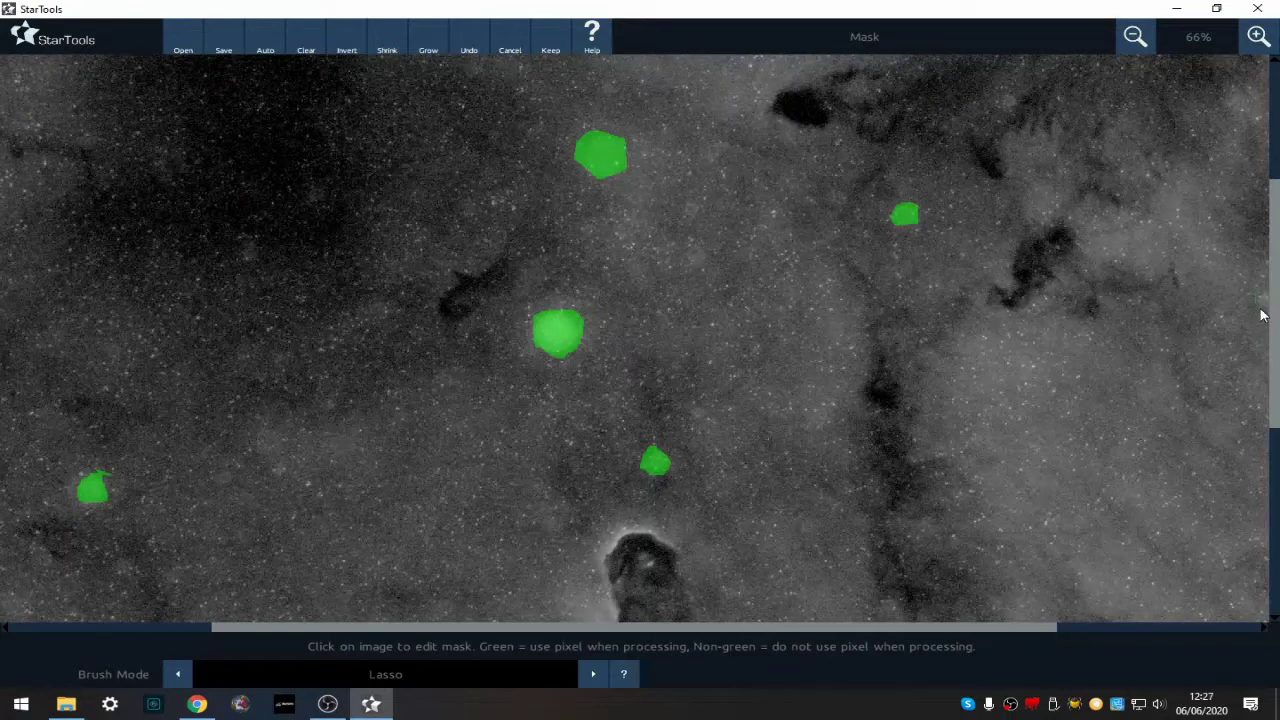
drag(1265, 306, 1260, 316)
scroll(1276, 300, up, 2)
scroll(1276, 290, up, 3)
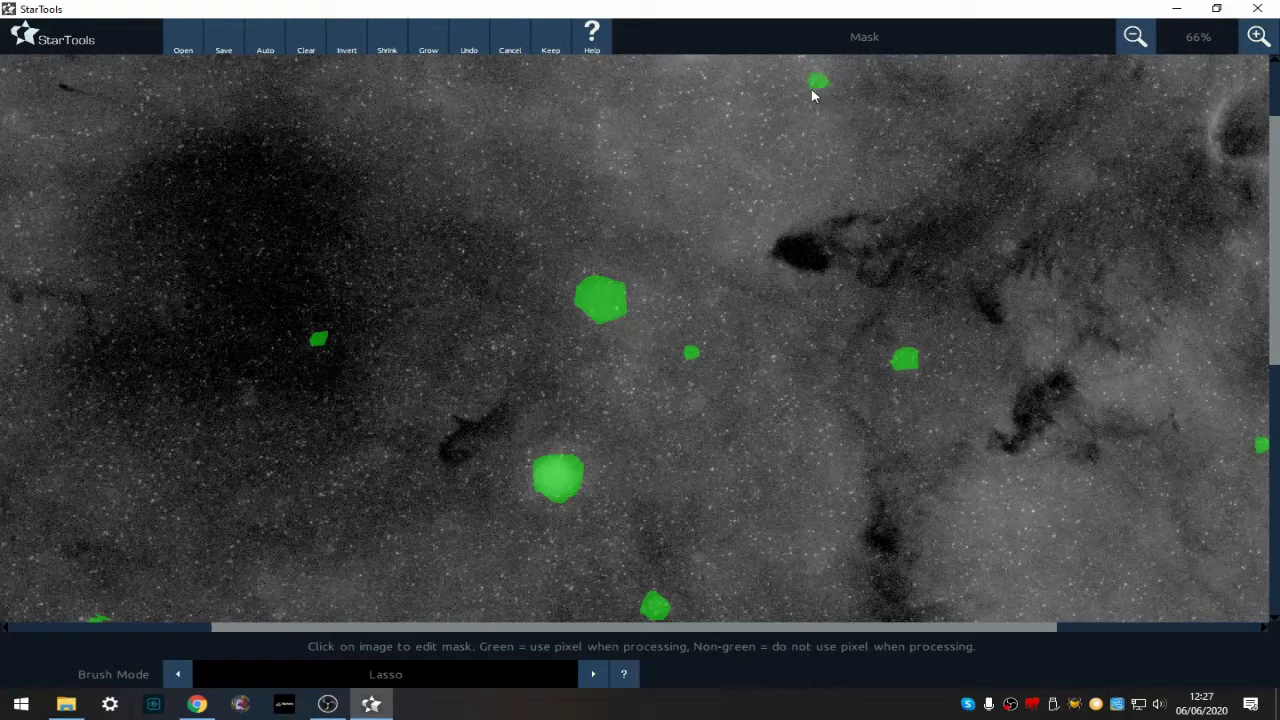
mouse_move(1005, 243)
mouse_down()
mouse_move(1017, 247)
mouse_move(998, 254)
mouse_up()
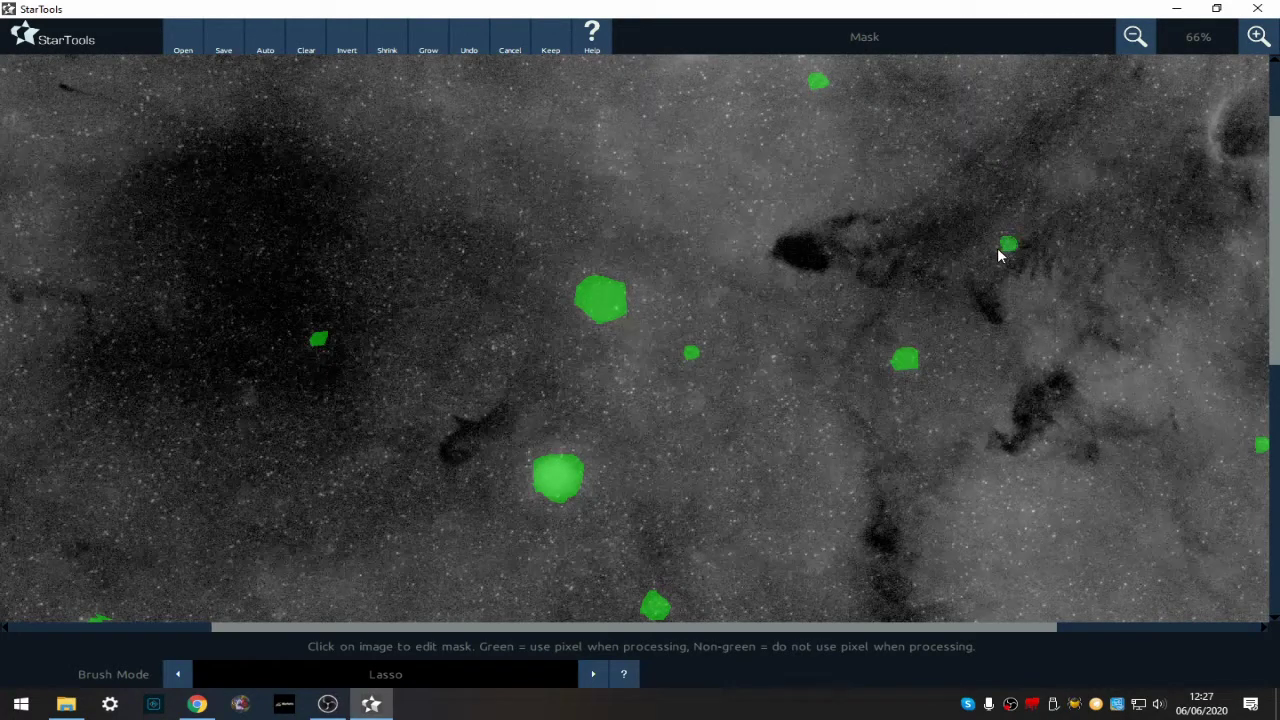
click(1133, 37)
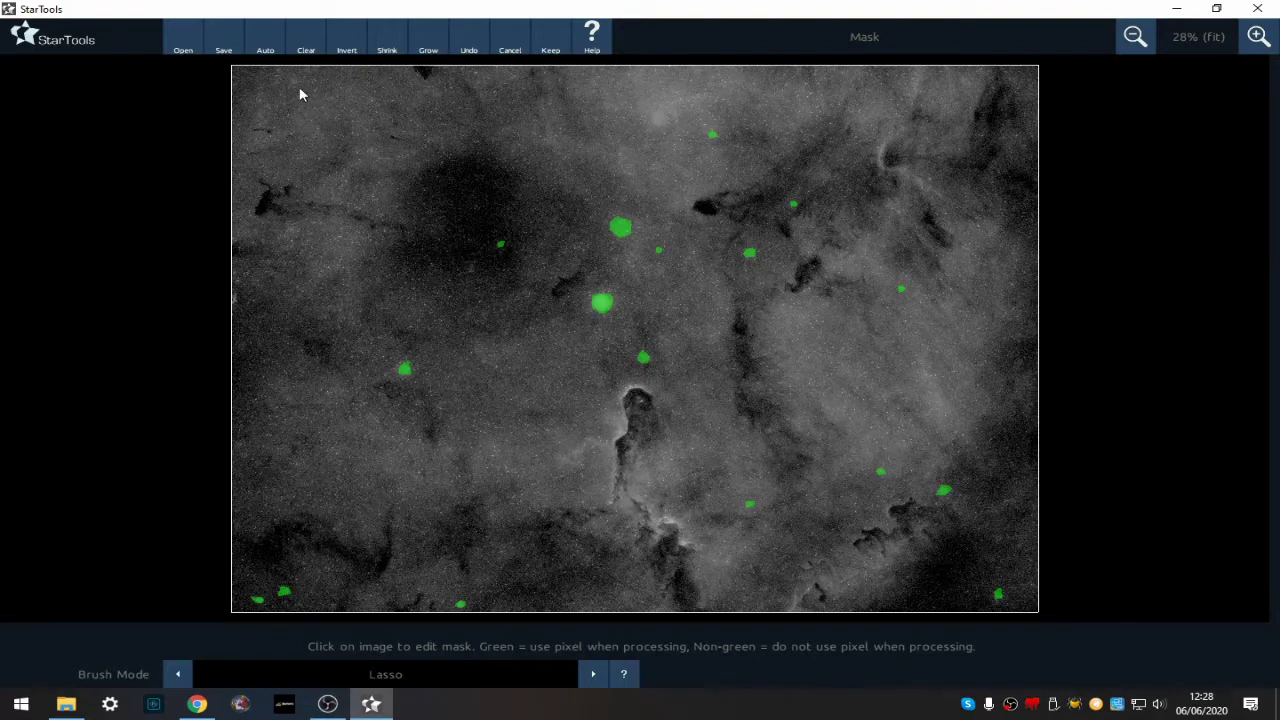
click(264, 45)
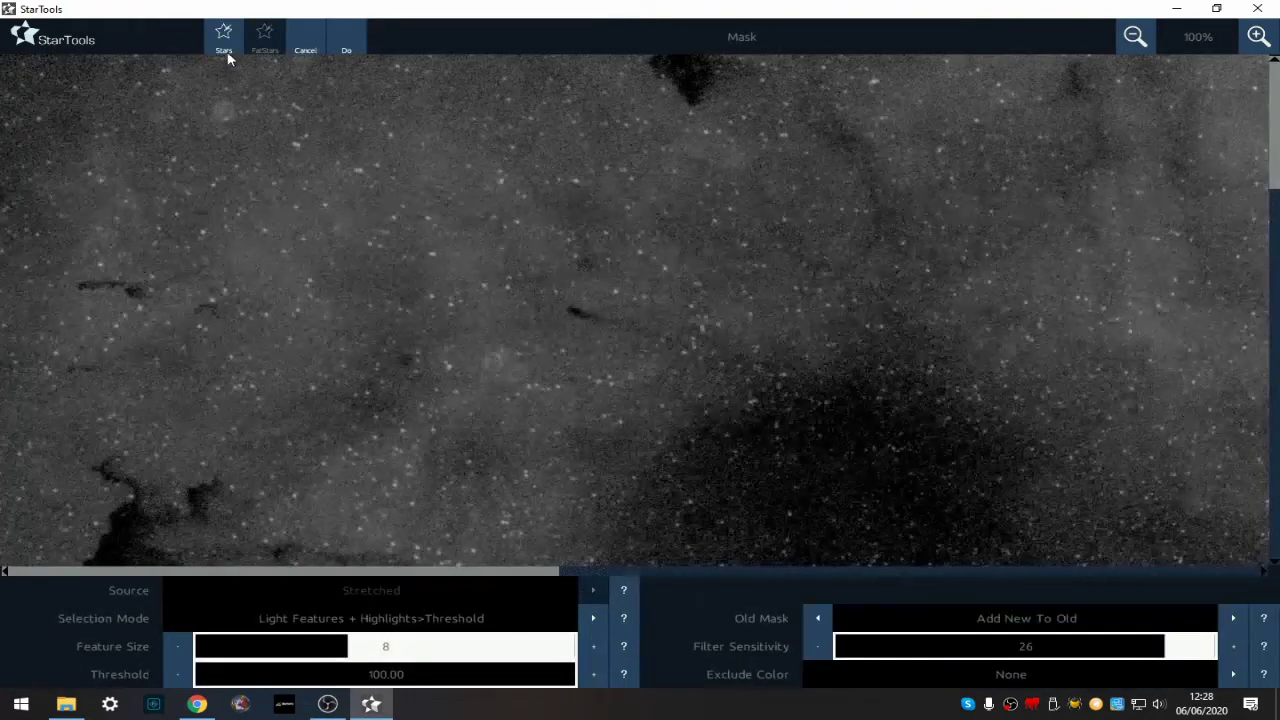
Auto-mask stars with the Stars preset, Add New To Old, and filter sensitivity 20
click(225, 50)
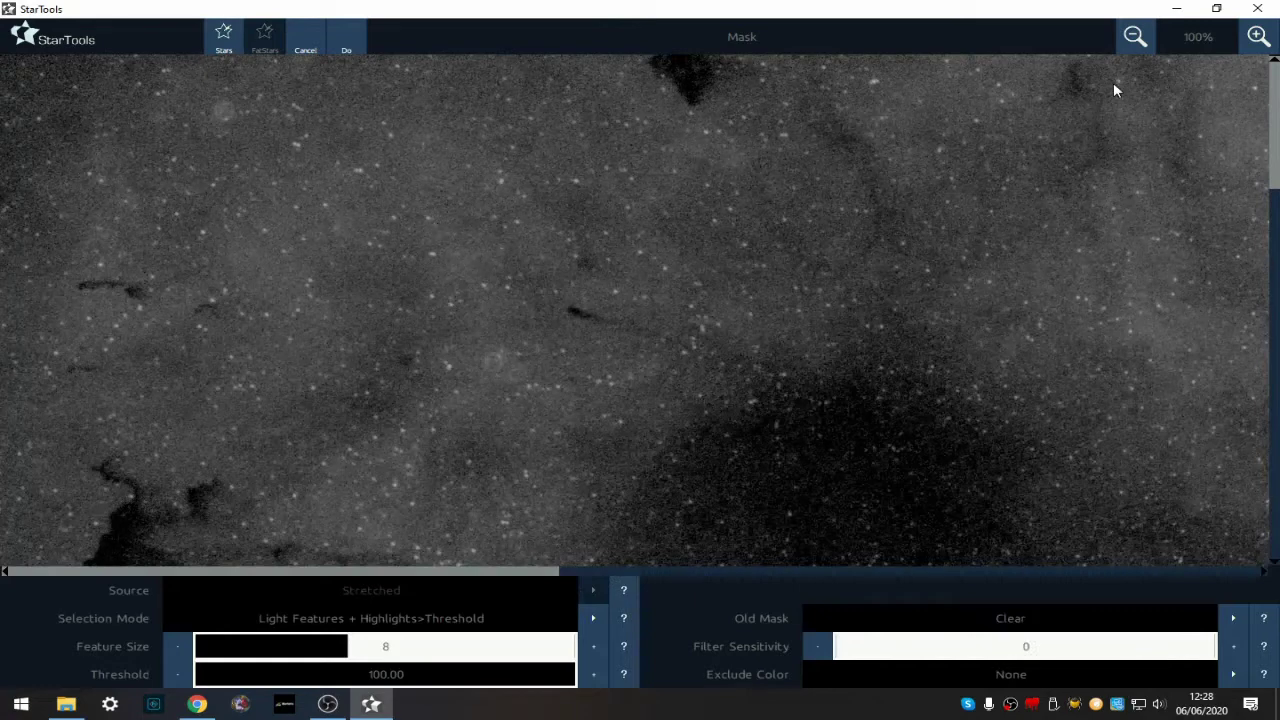
click(1135, 36)
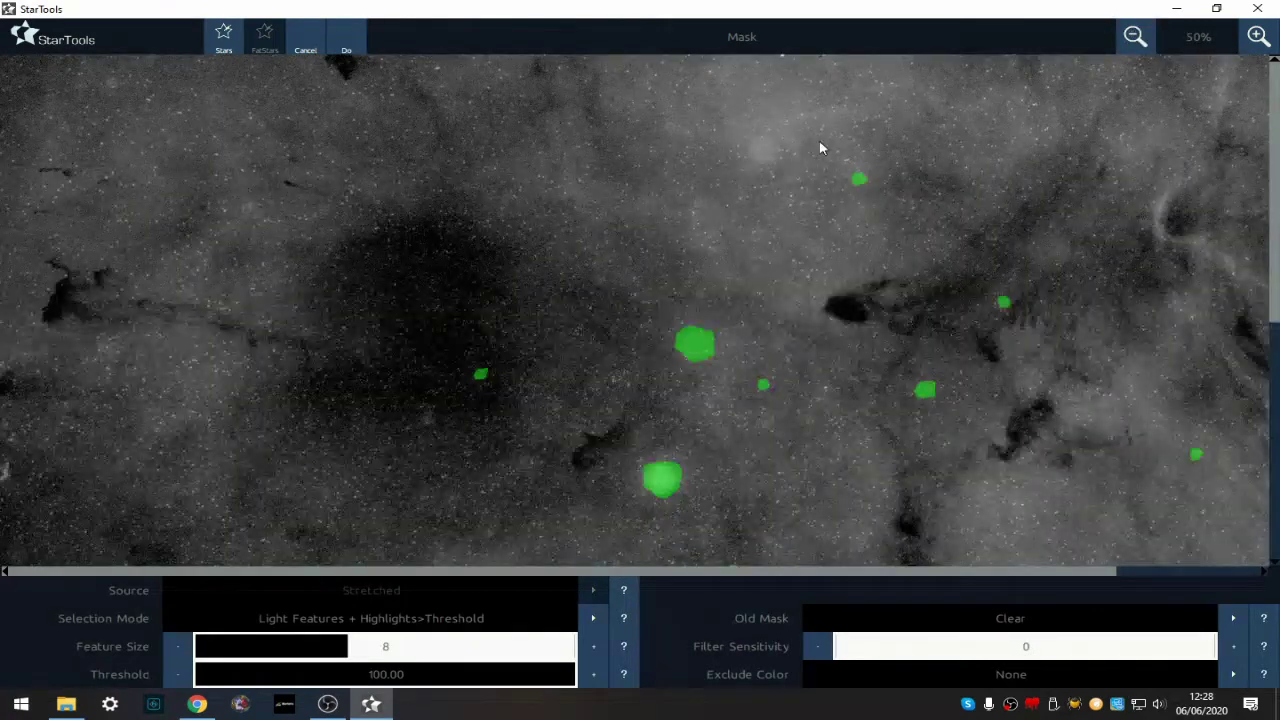
click(1232, 620)
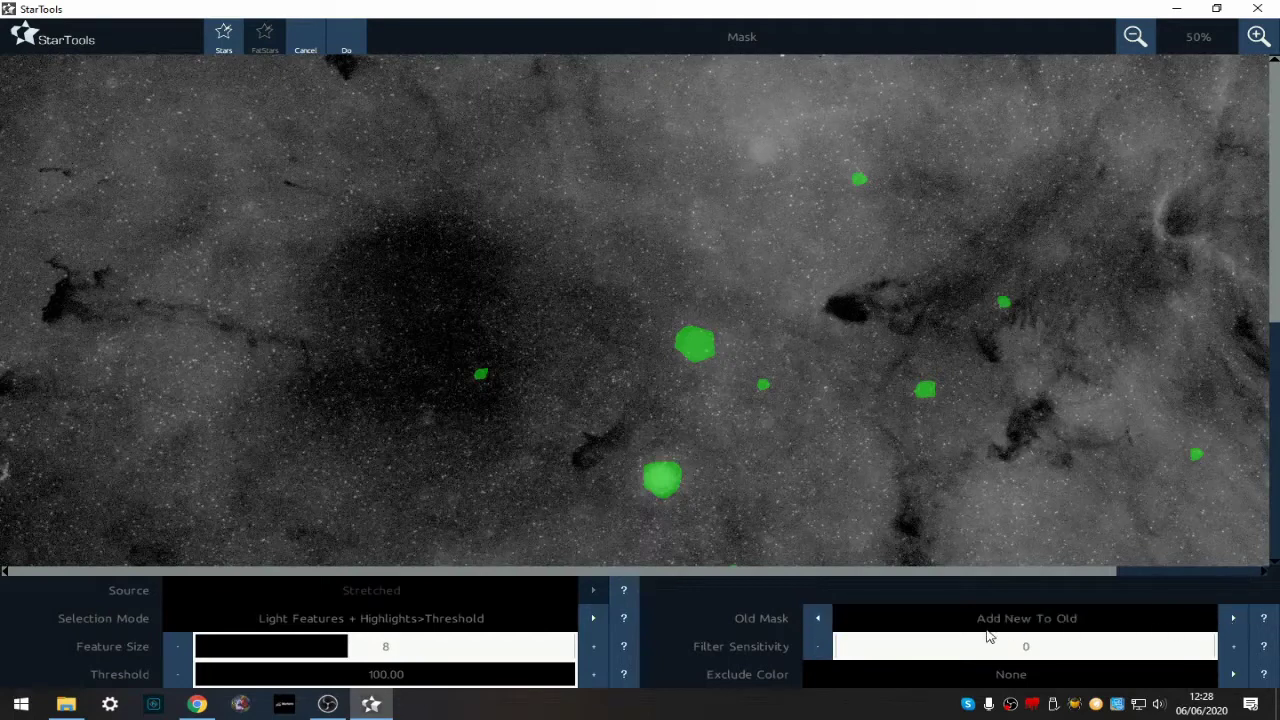
click(1068, 656)
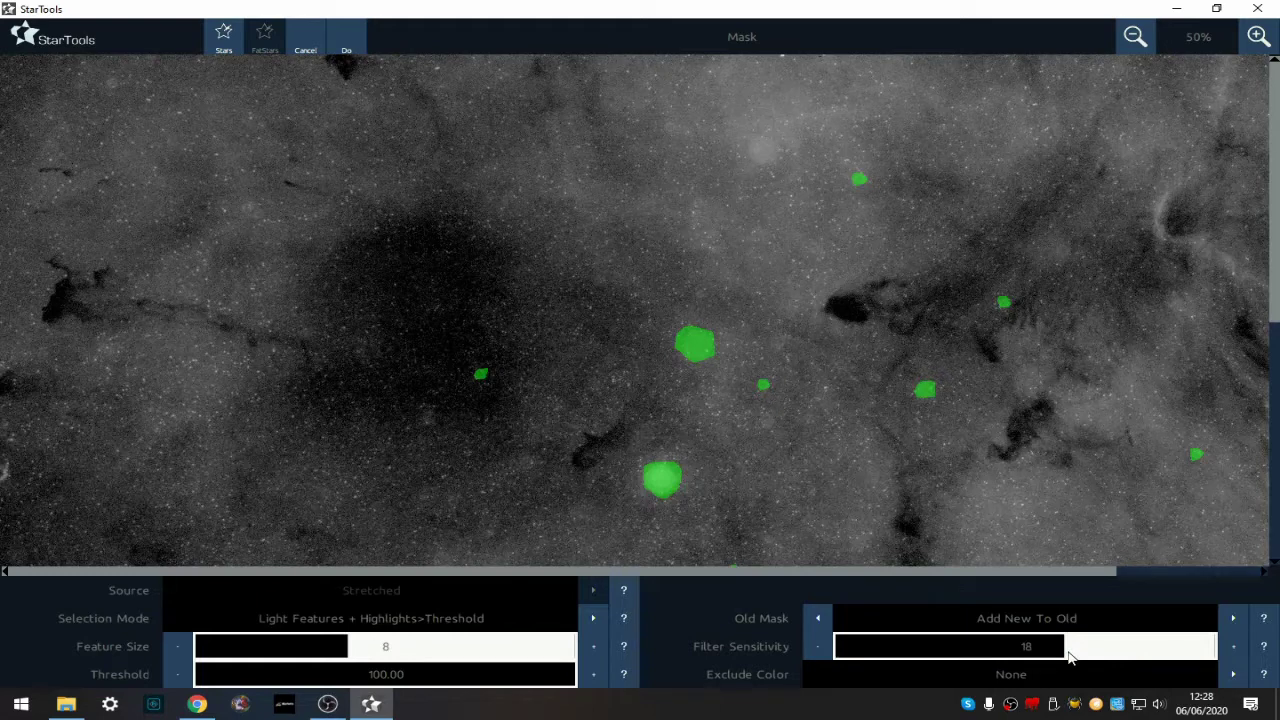
click(1230, 647)
click(1230, 647)
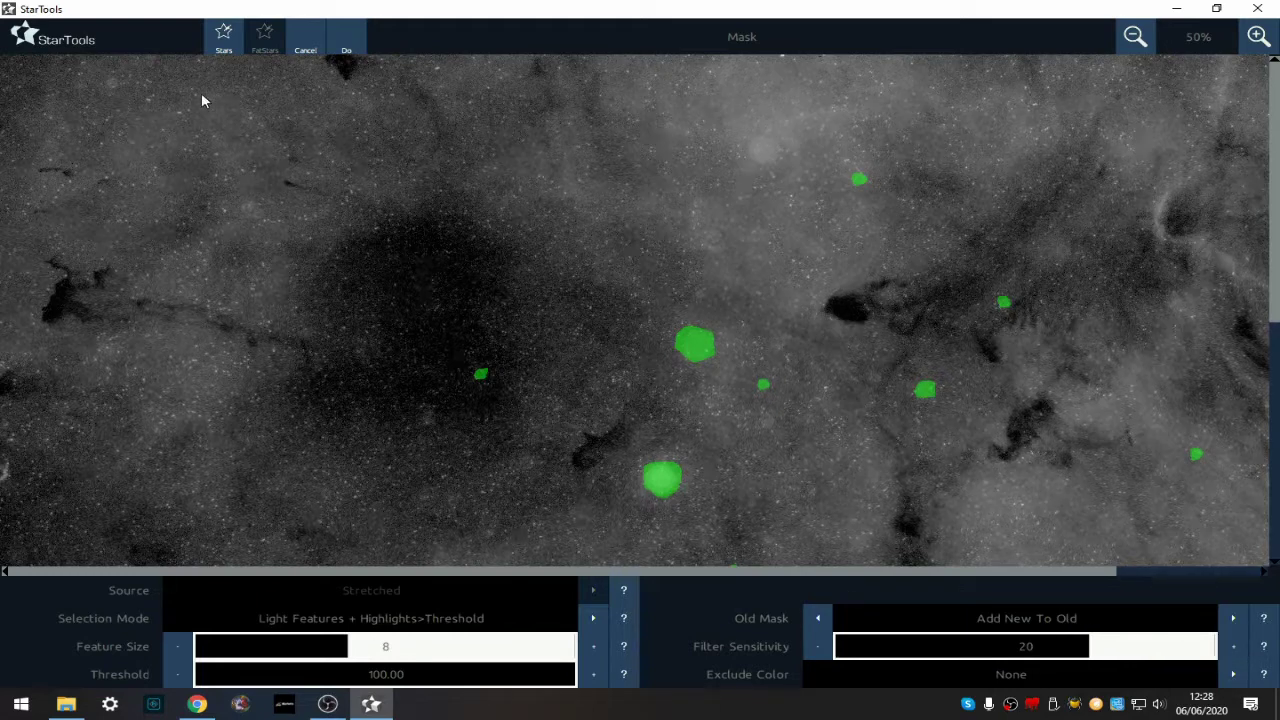
click(350, 34)
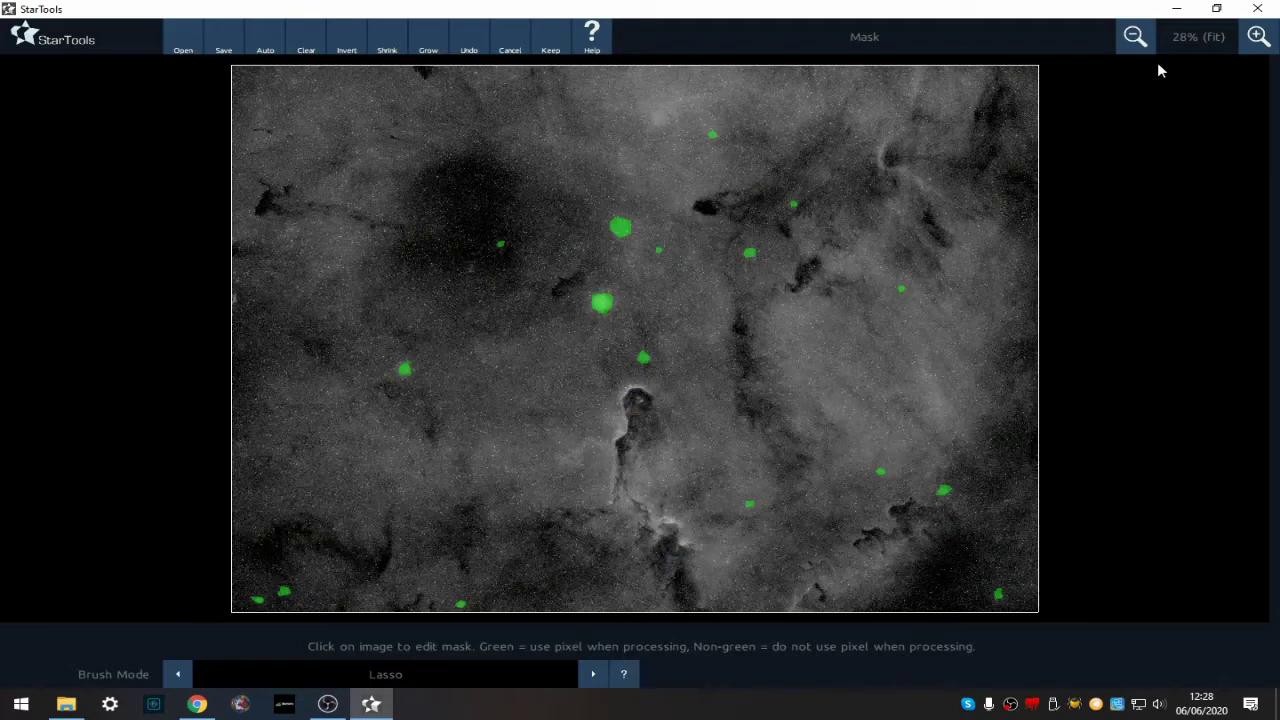
Grow the combined star mask slightly while viewing it at 100% zoom
click(1258, 36)
click(1258, 36)
click(1258, 36)
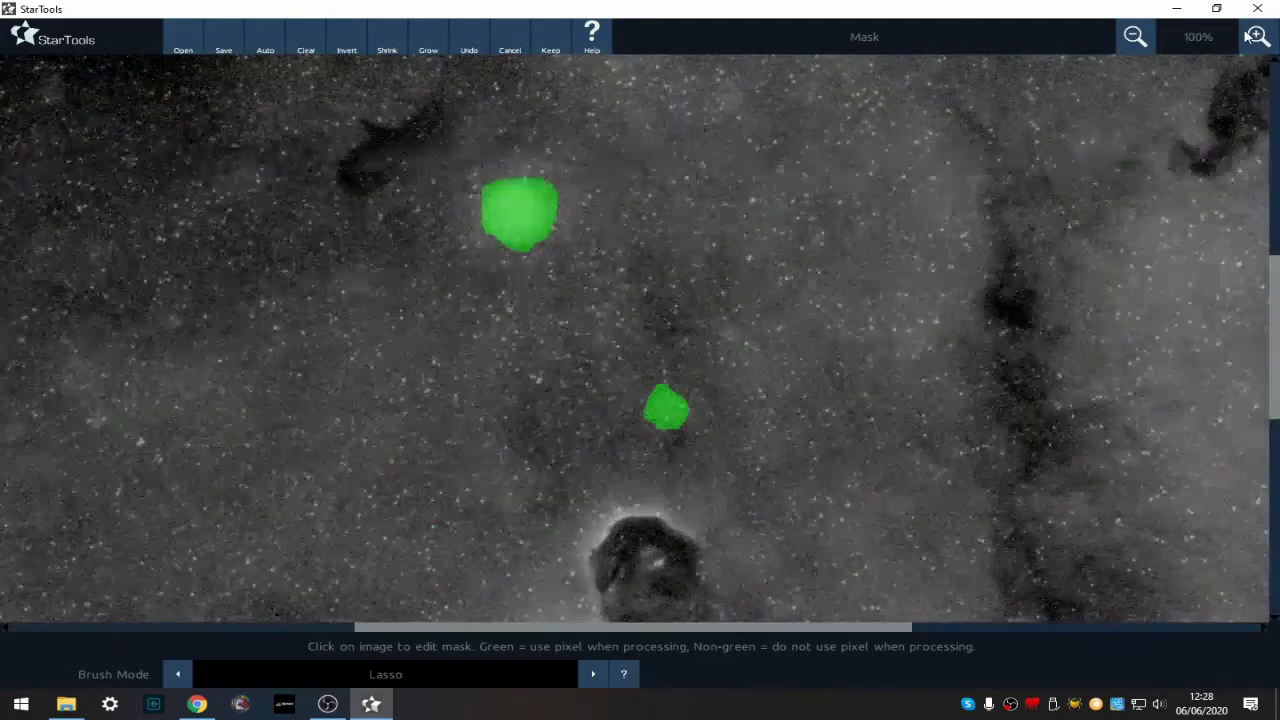
click(423, 42)
click(1136, 37)
click(1136, 37)
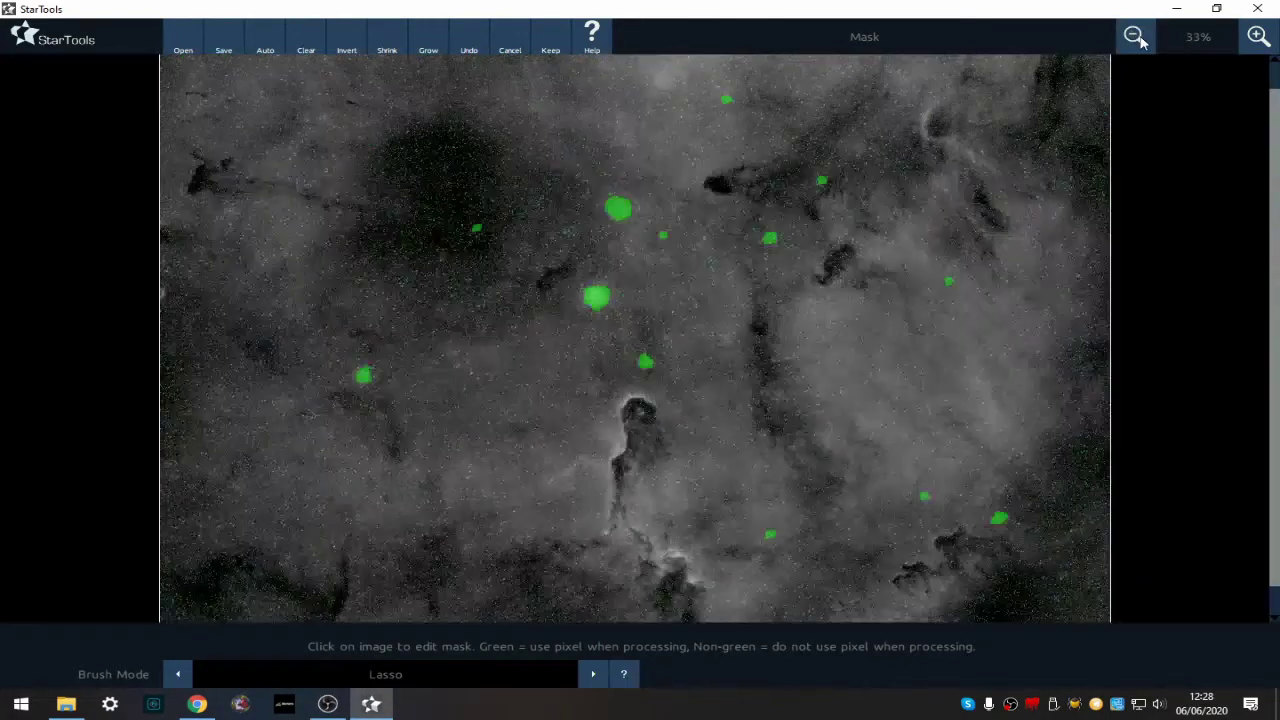
click(1136, 37)
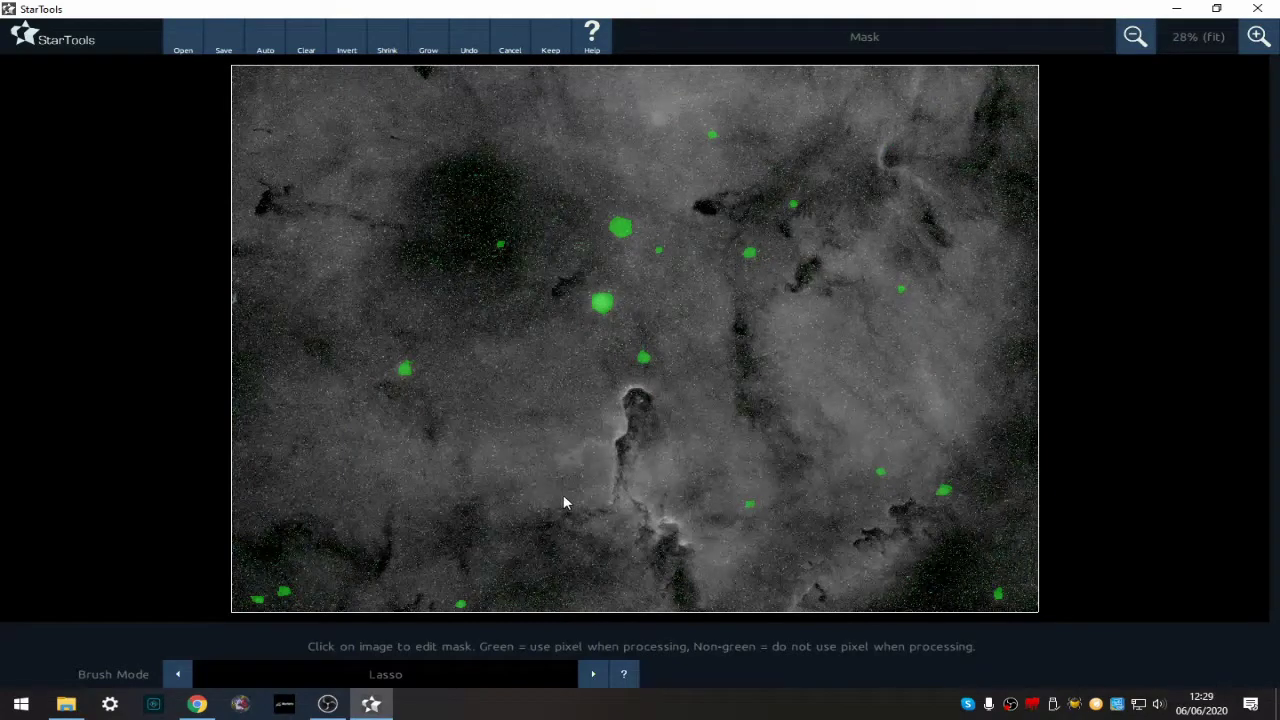
Check the grown mask across the image at 100%, then keep it
click(1258, 37)
click(1258, 37)
click(1258, 37)
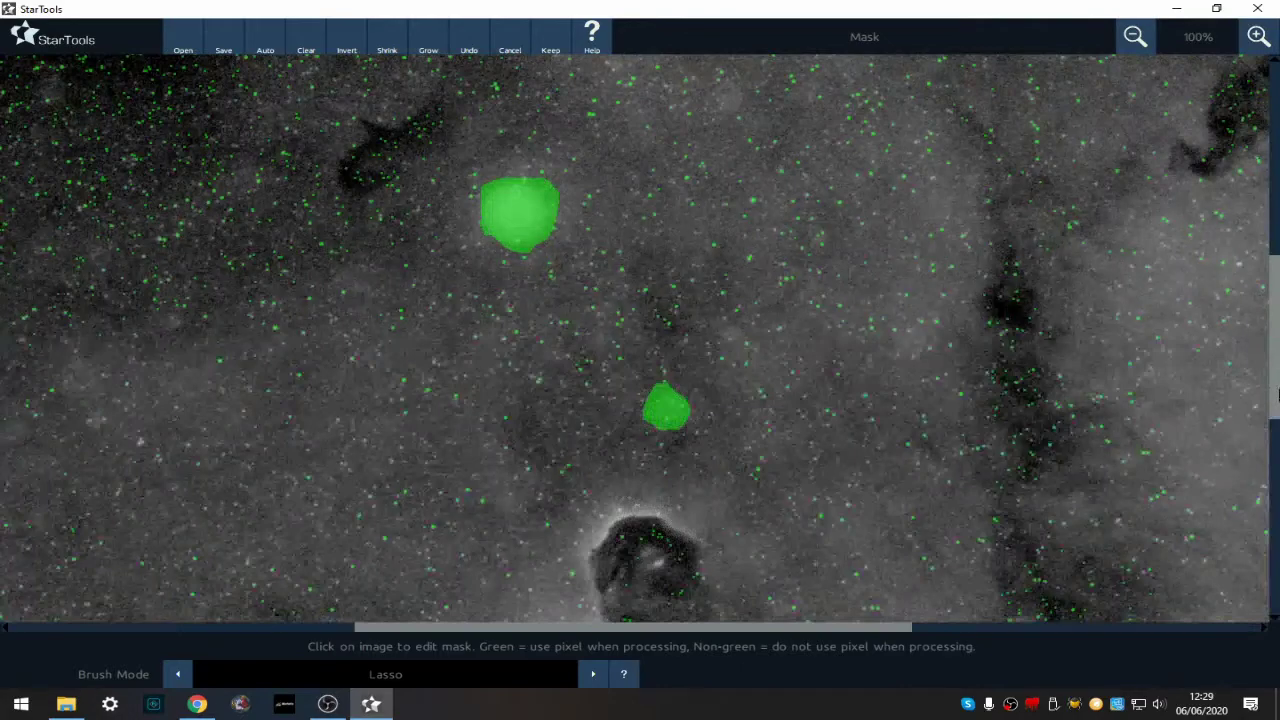
scroll(1276, 348, up, 5)
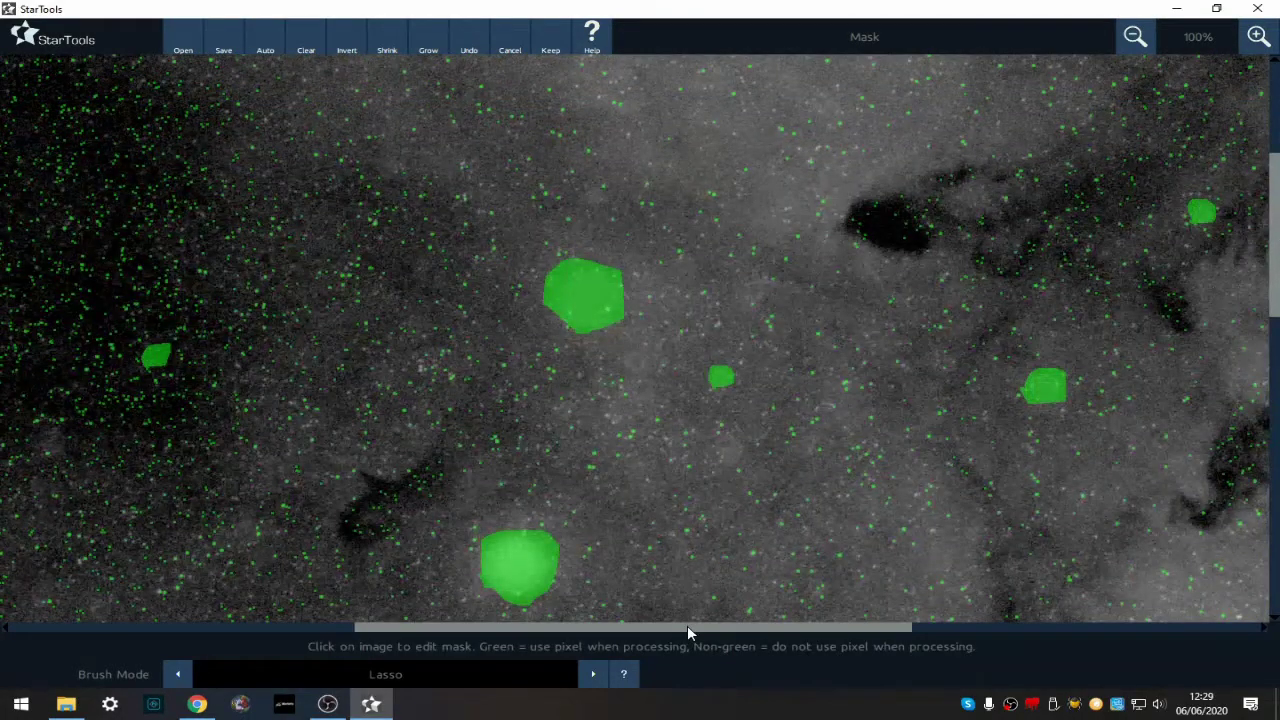
drag(687, 626, 423, 631)
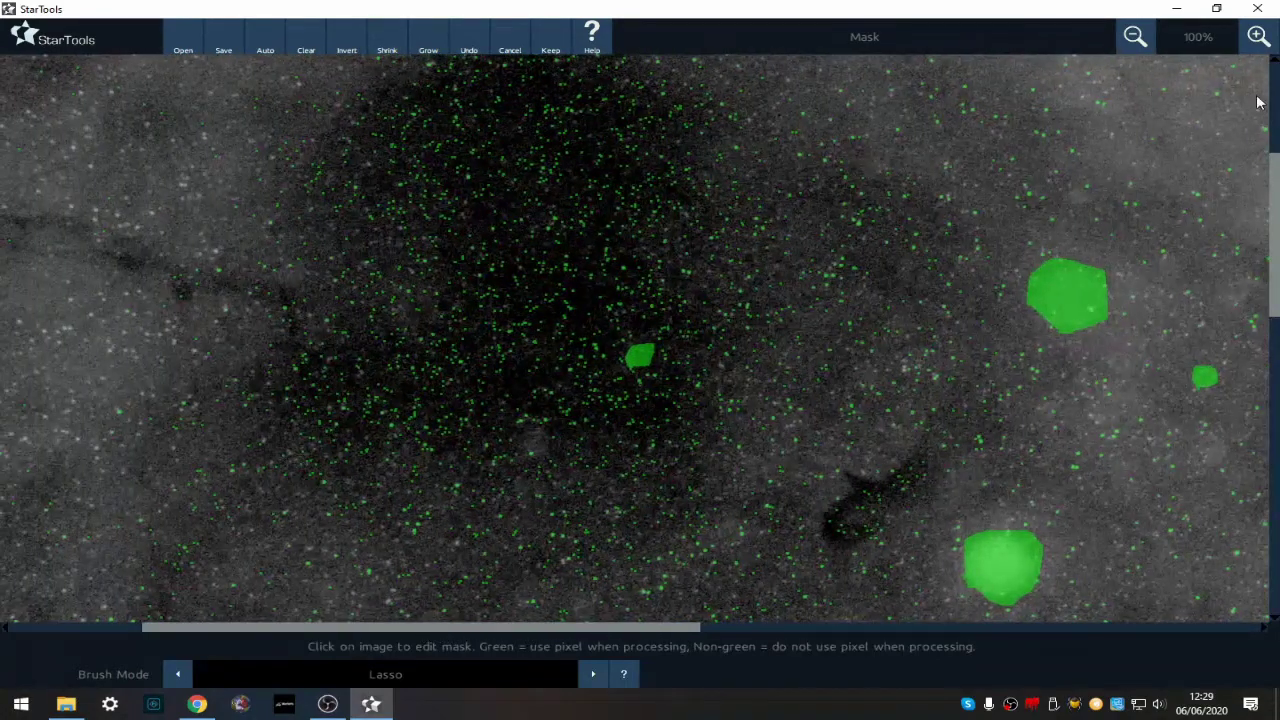
click(1140, 38)
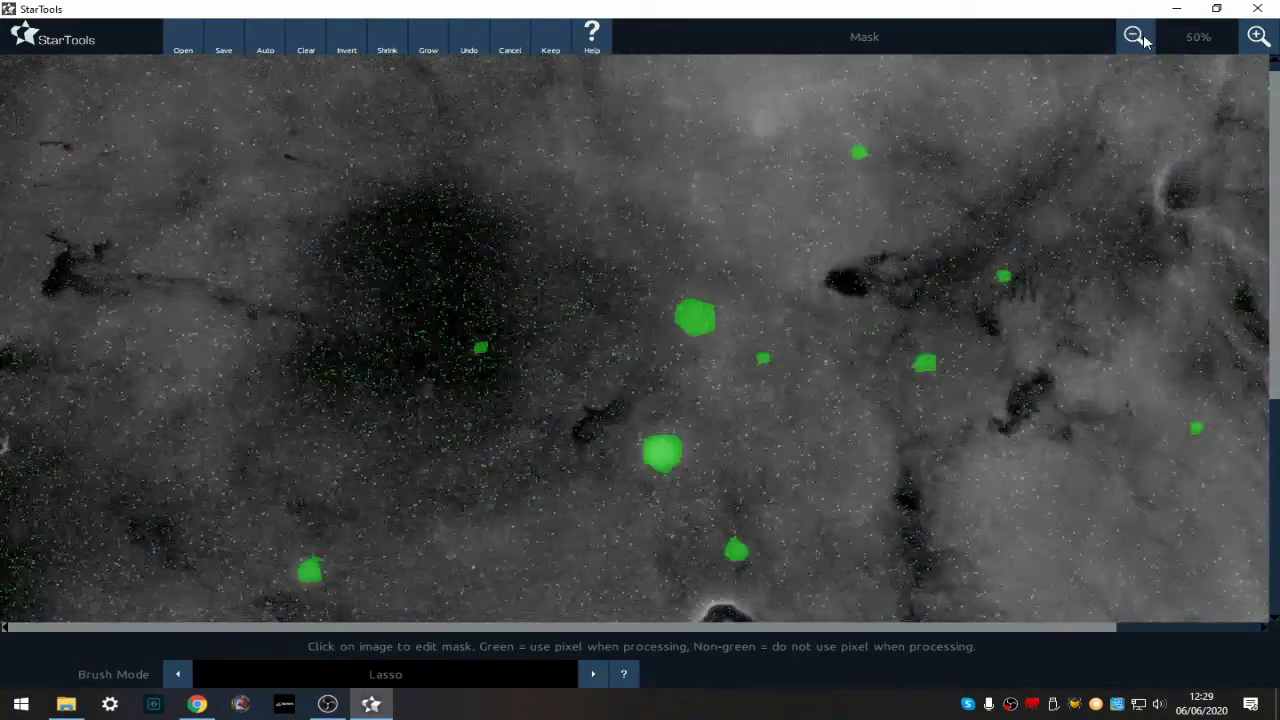
click(1136, 36)
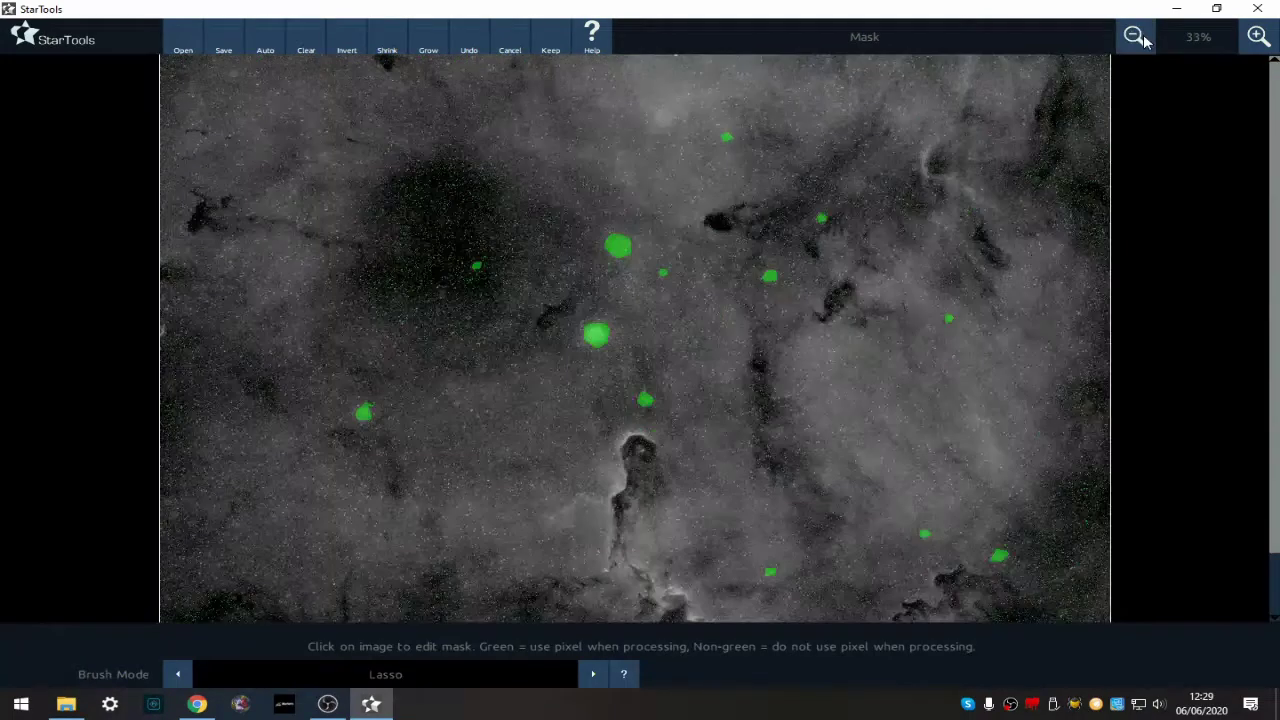
click(1136, 36)
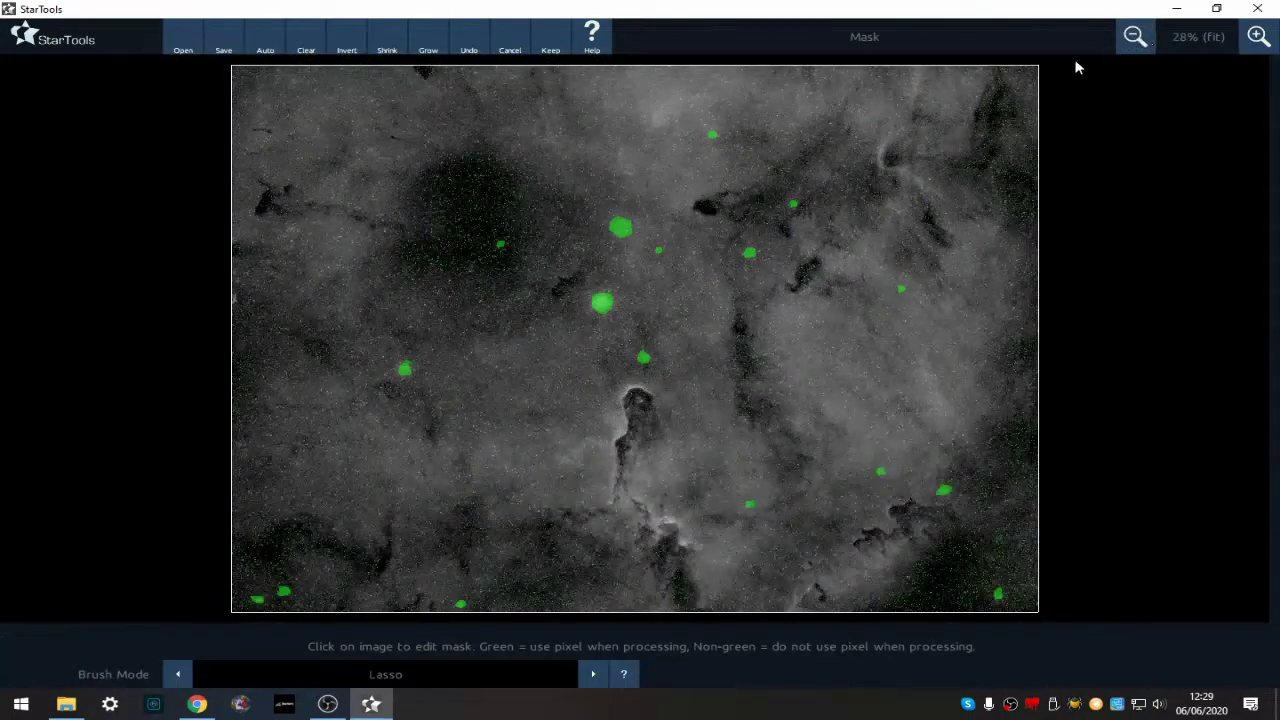
click(553, 48)
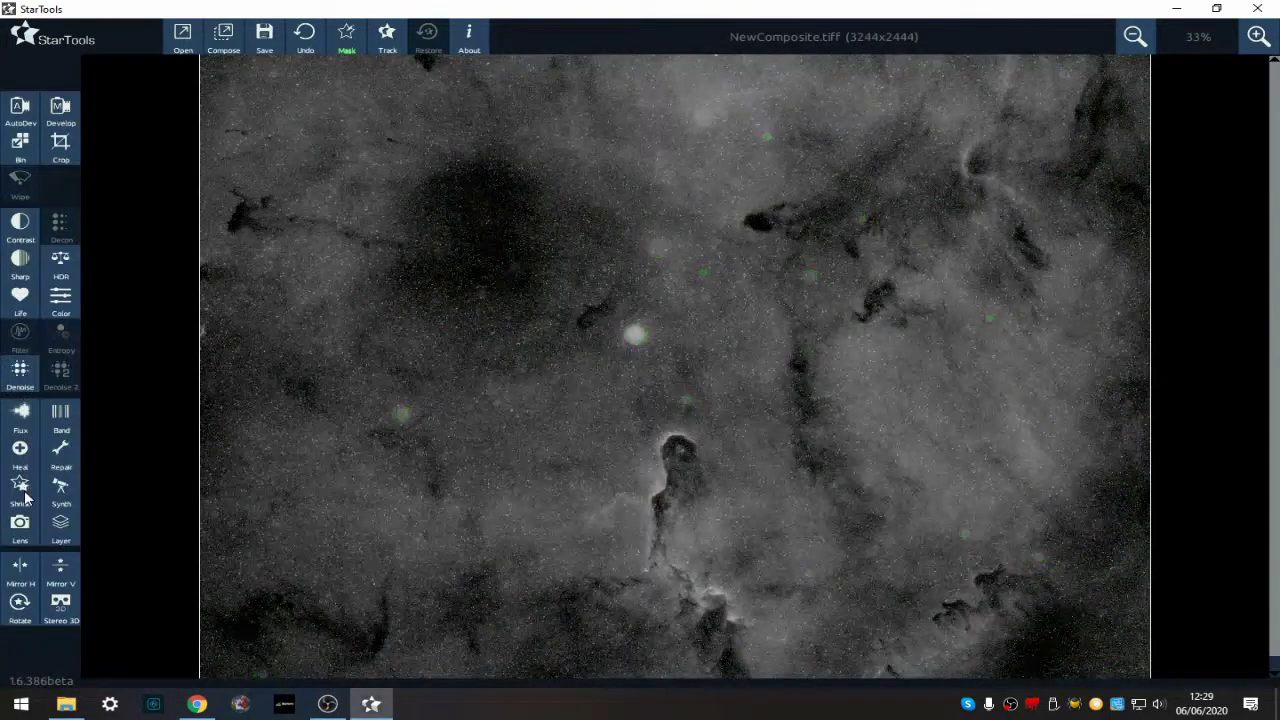
click(20, 450)
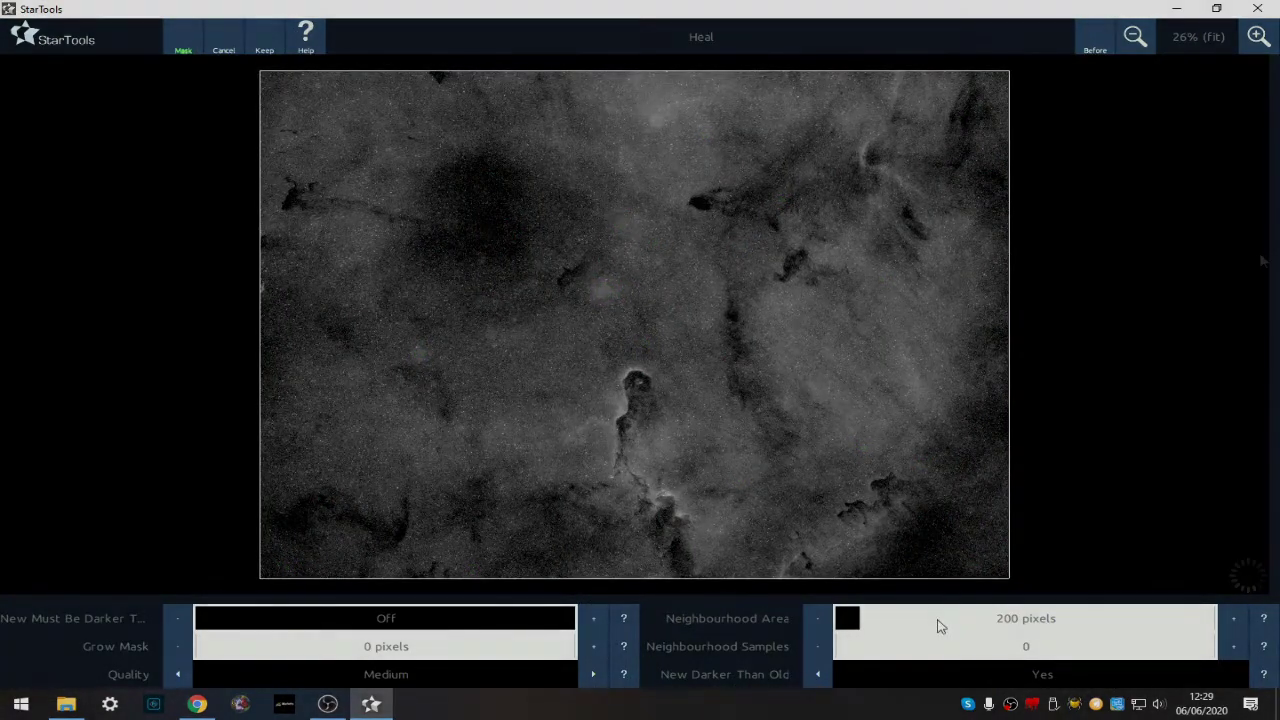
Flip between the before and after healing views across the whole image
click(1097, 36)
click(1097, 36)
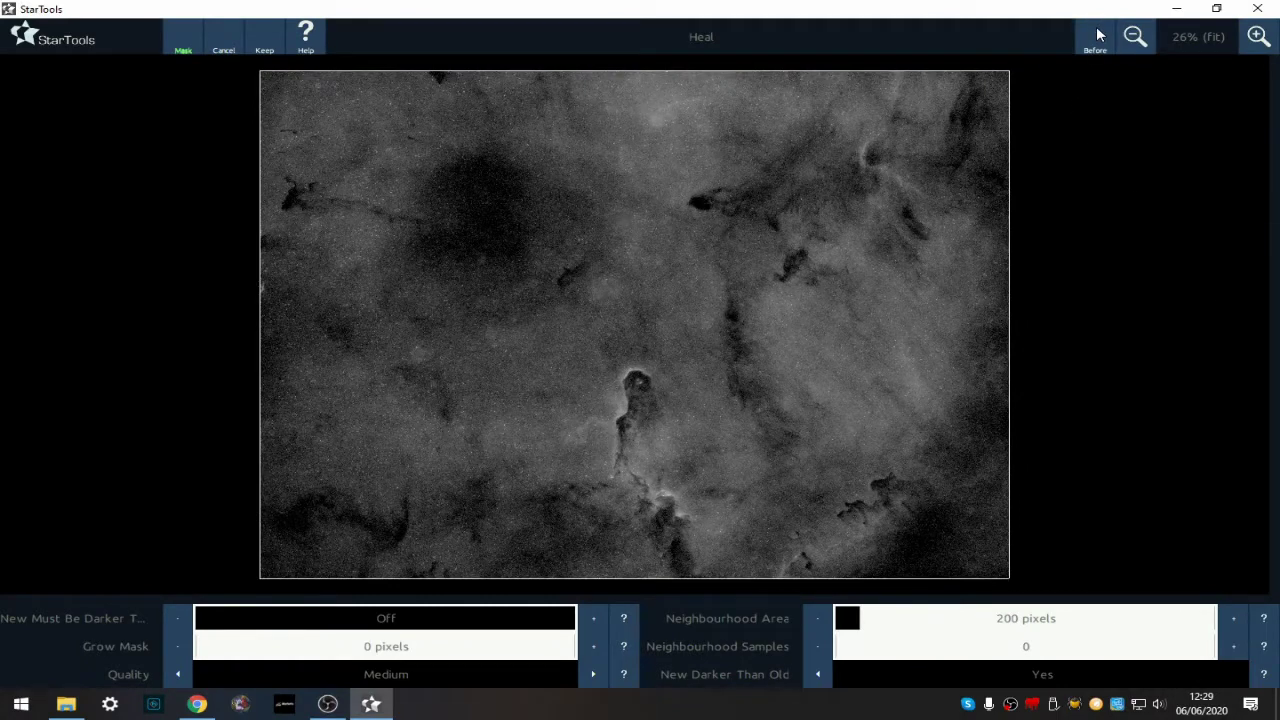
click(1097, 36)
click(1097, 36)
click(1097, 36)
click(1097, 36)
click(1097, 36)
click(1097, 36)
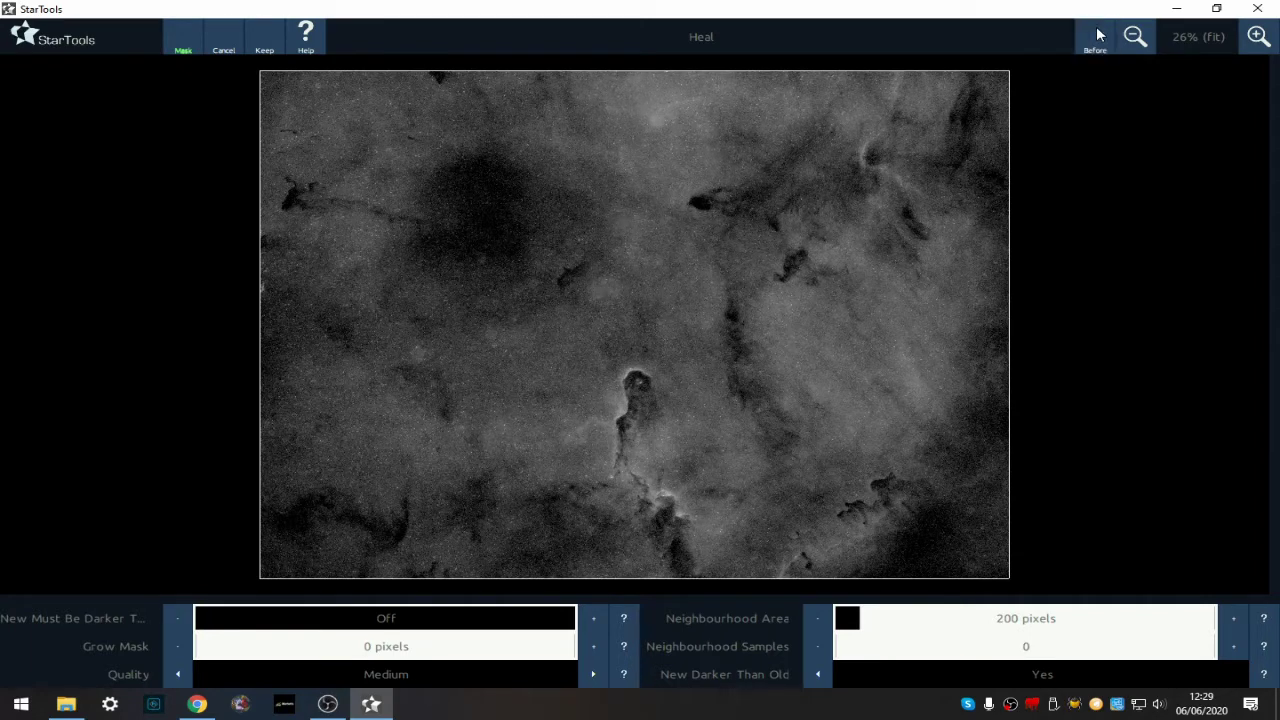
Compare the healing up close at higher zoom, then fit the view and keep the result
click(1254, 38)
click(1254, 38)
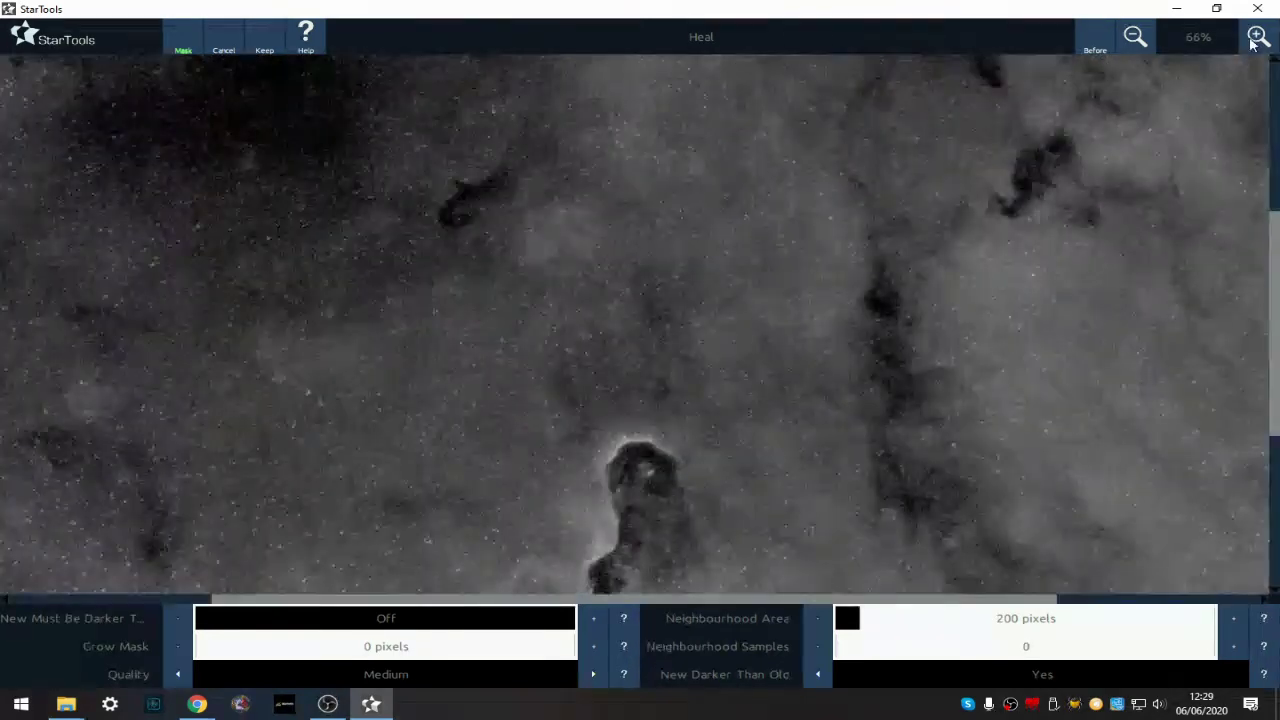
click(1096, 42)
click(1096, 40)
click(1096, 40)
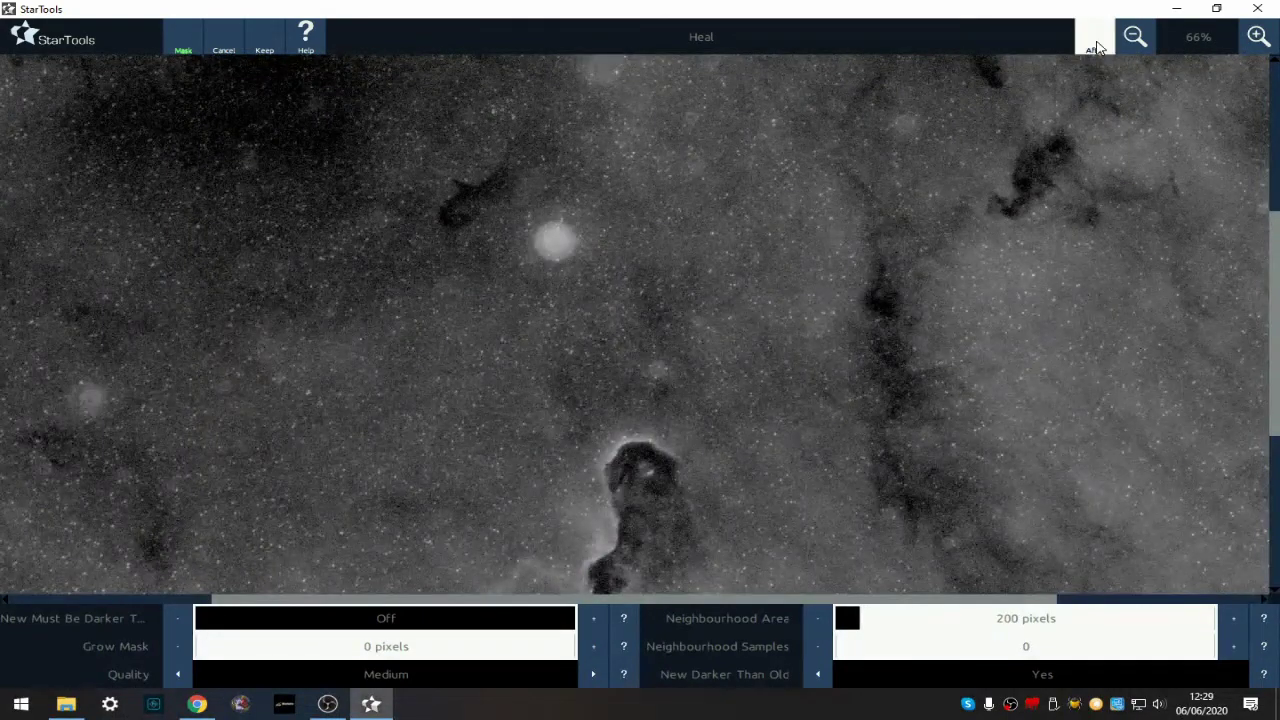
click(1097, 40)
click(1134, 38)
click(1134, 38)
click(1134, 38)
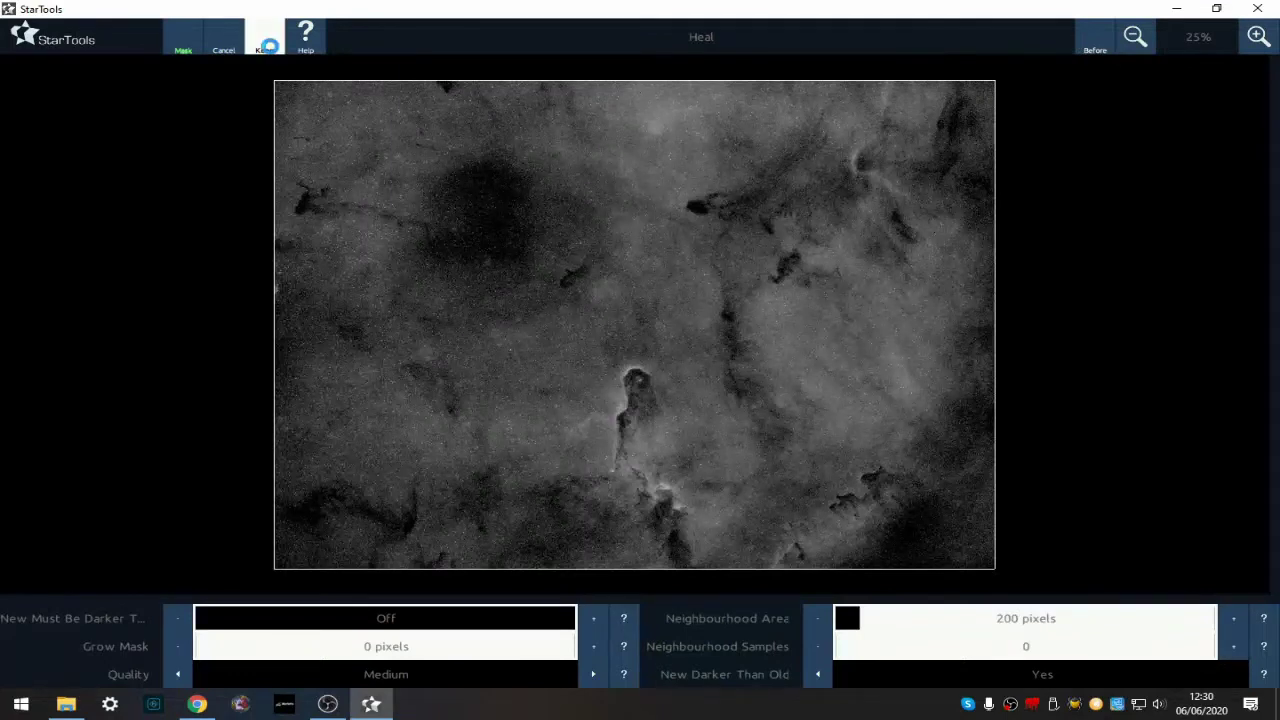
click(270, 48)
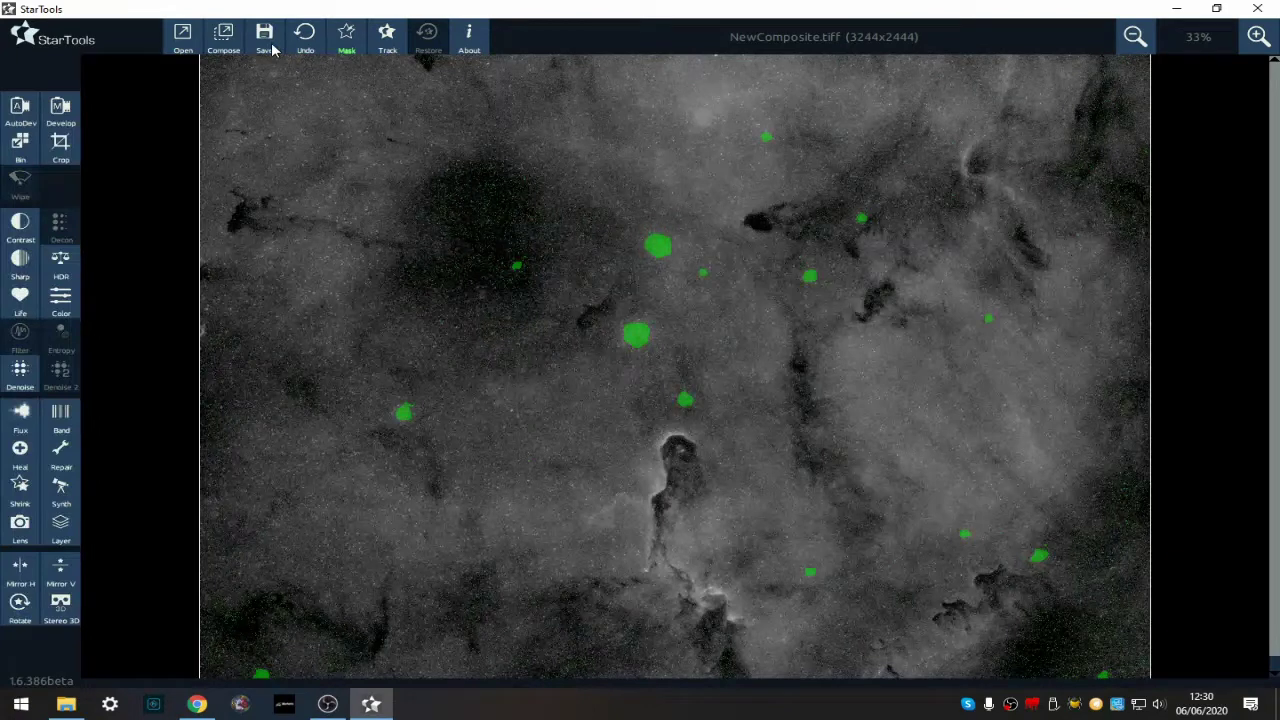
click(346, 38)
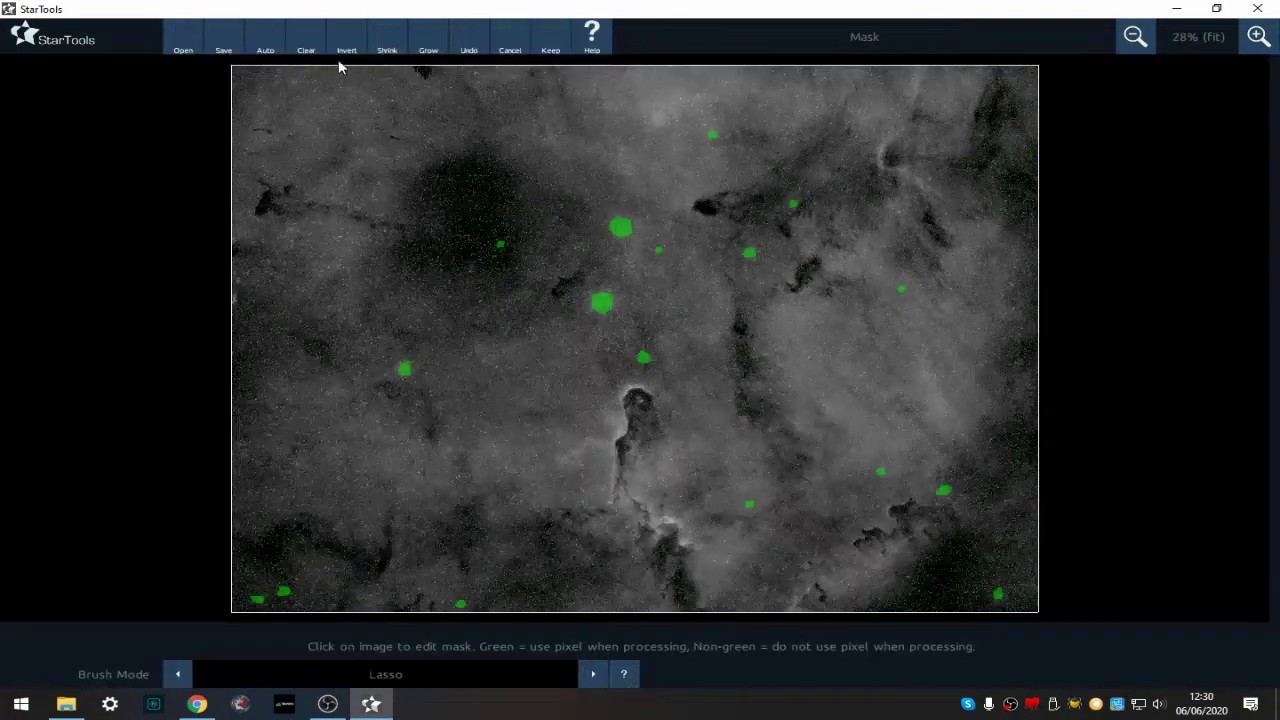
click(307, 46)
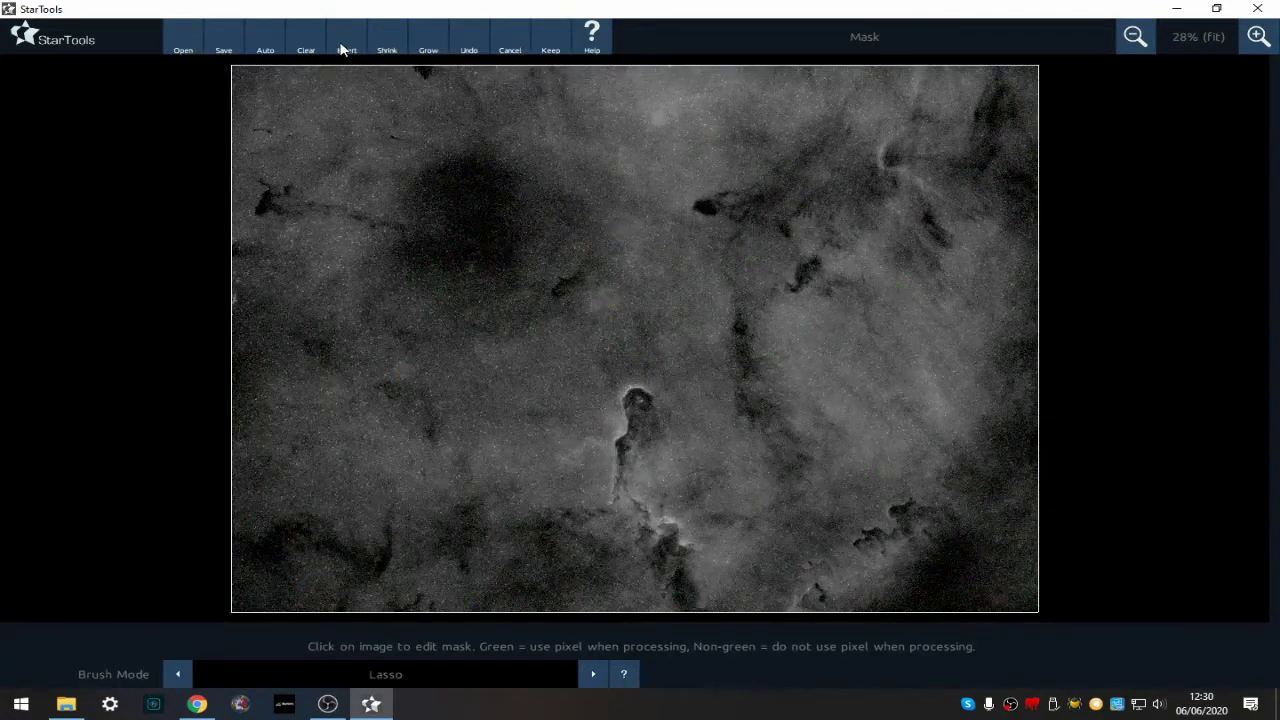
click(346, 47)
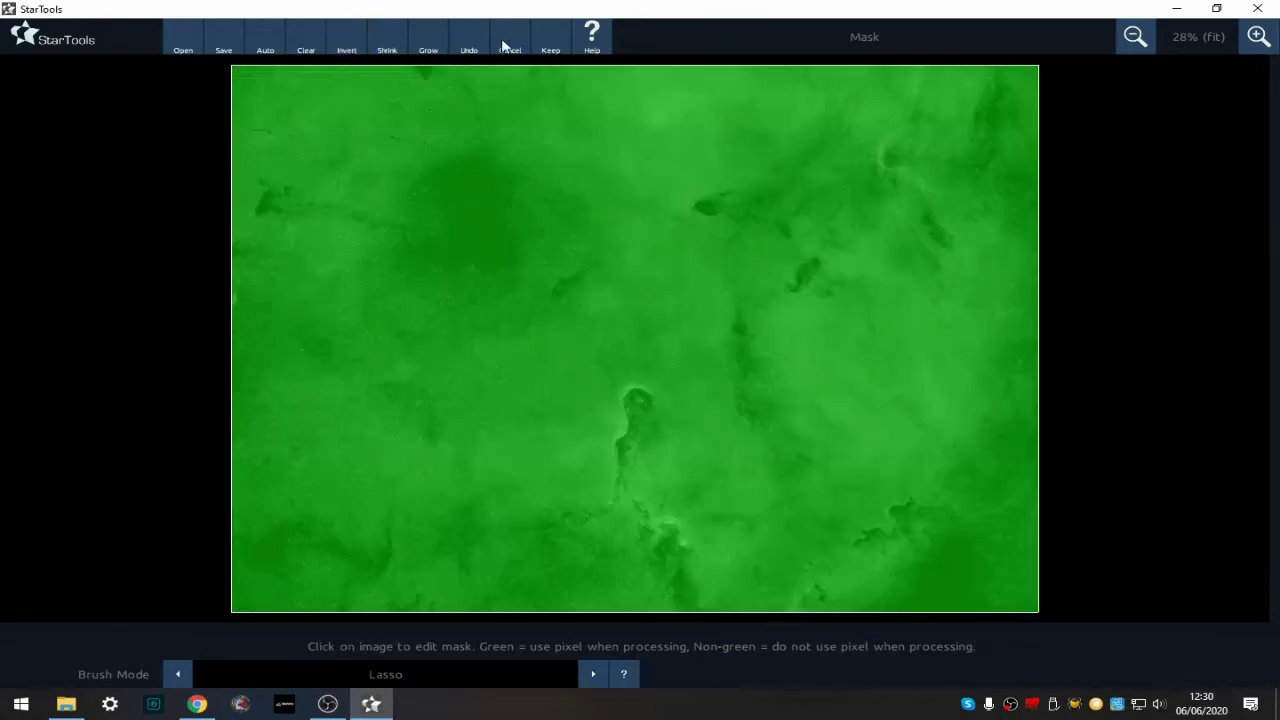
click(556, 46)
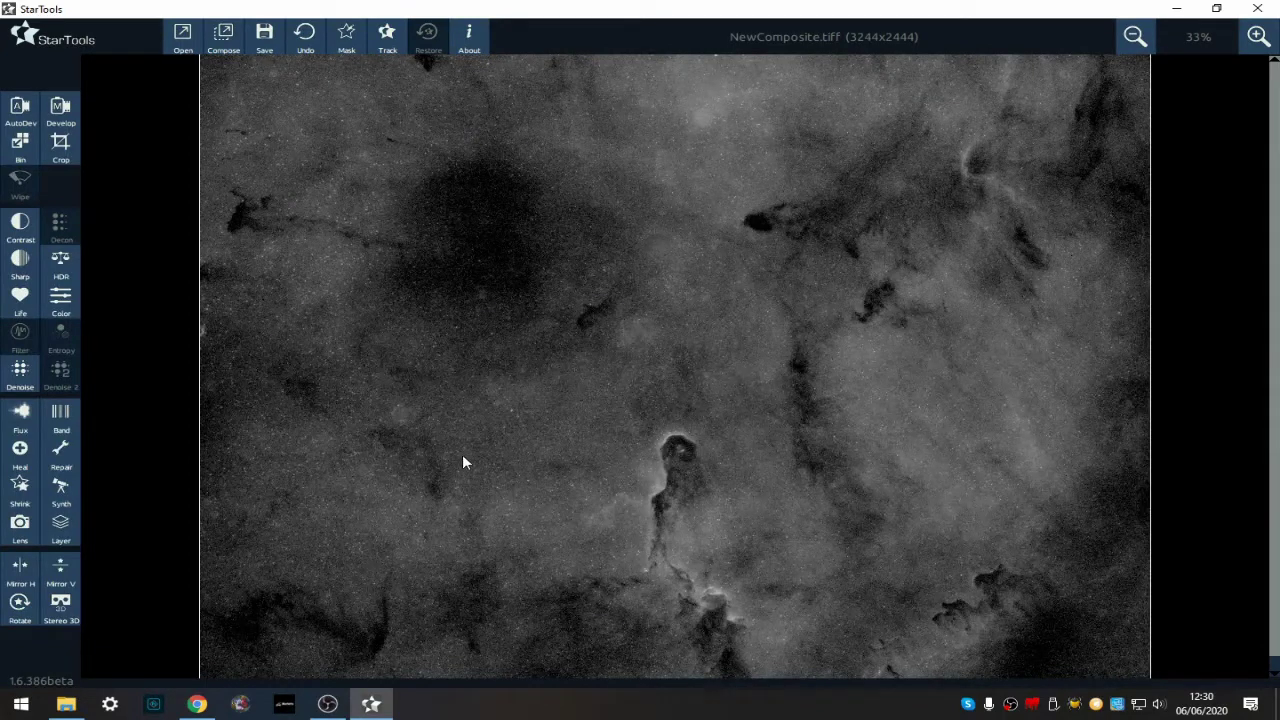
Start tracking with the data declared as linear and fit the image in view
click(387, 38)
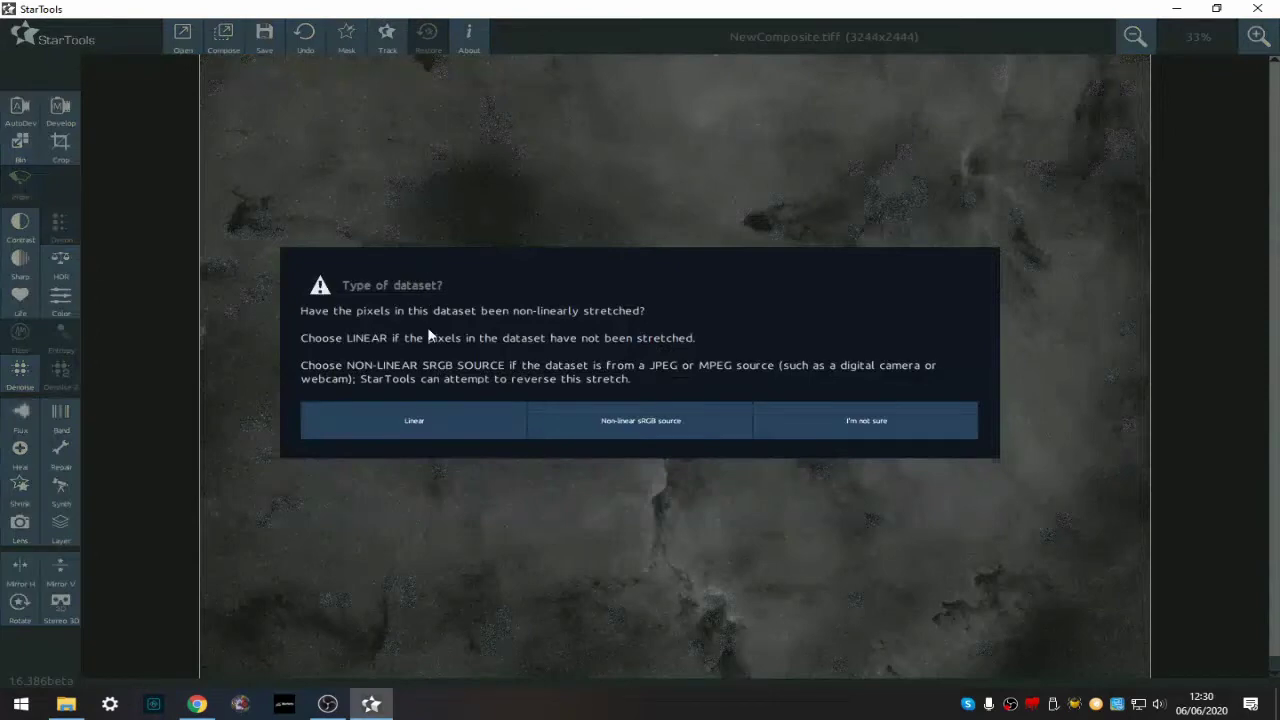
click(414, 425)
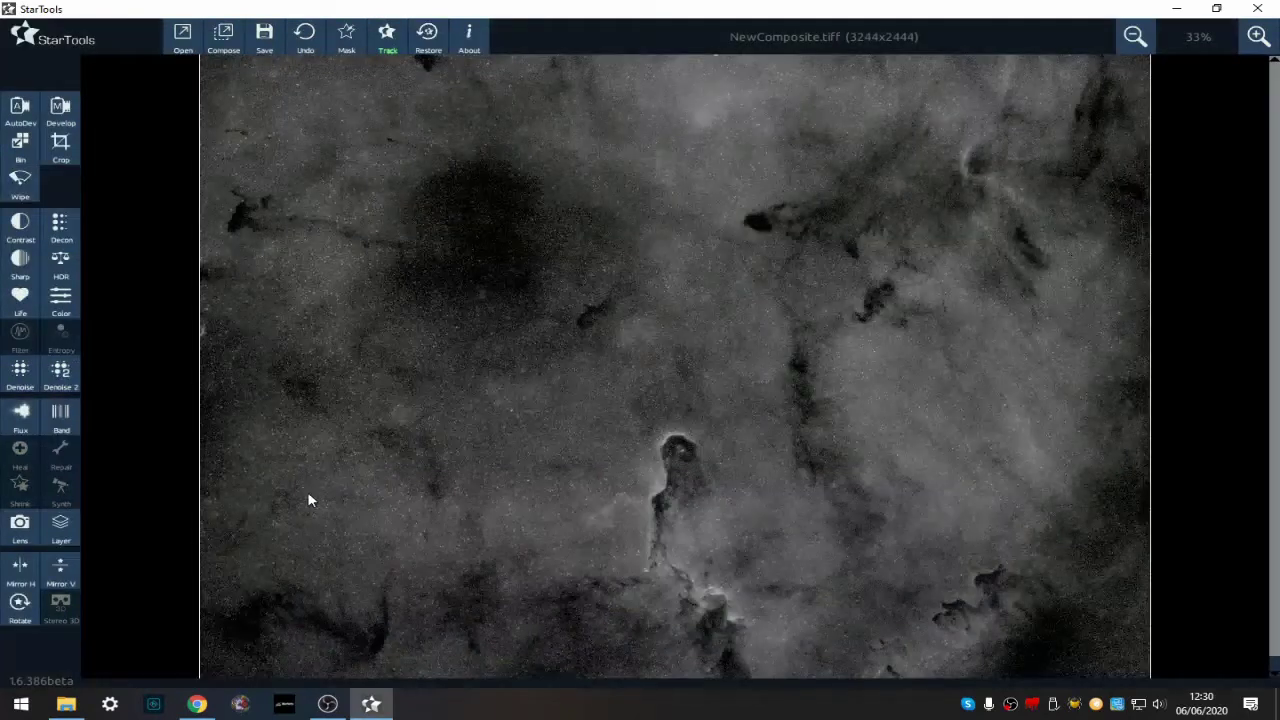
click(1133, 38)
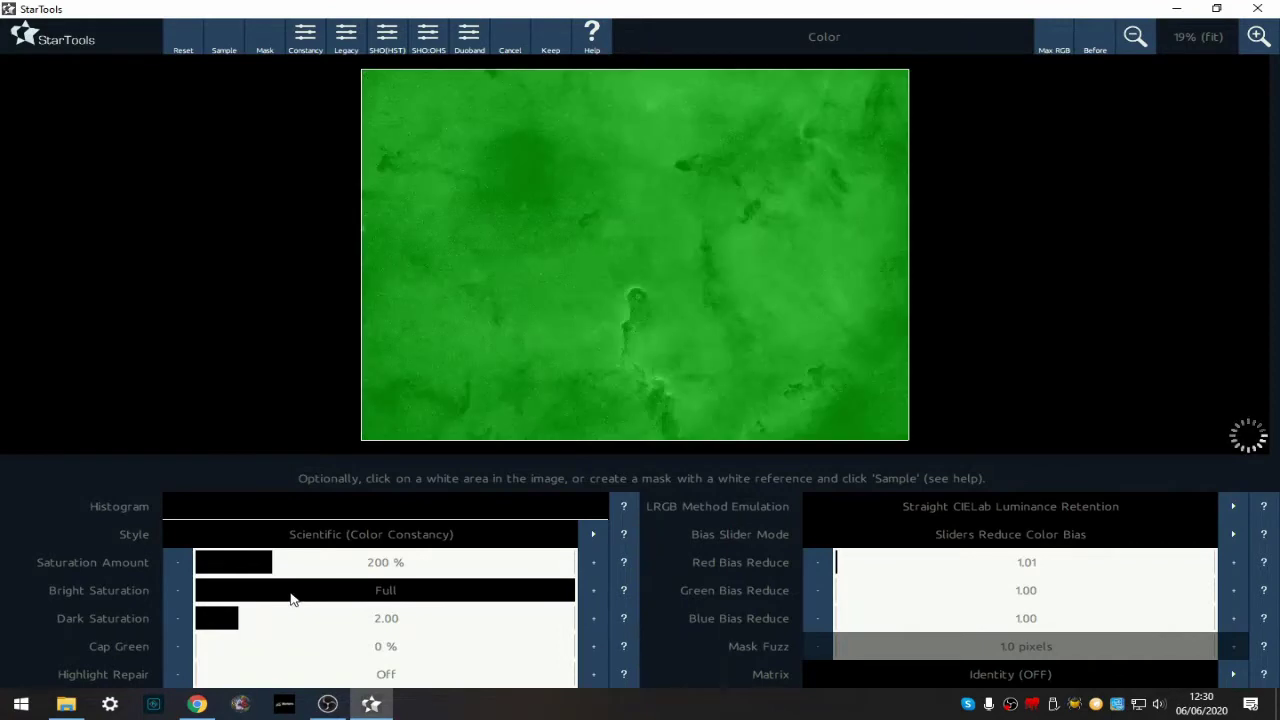
Raise Red Bias Reduce to 1.05
click(1233, 563)
click(1234, 563)
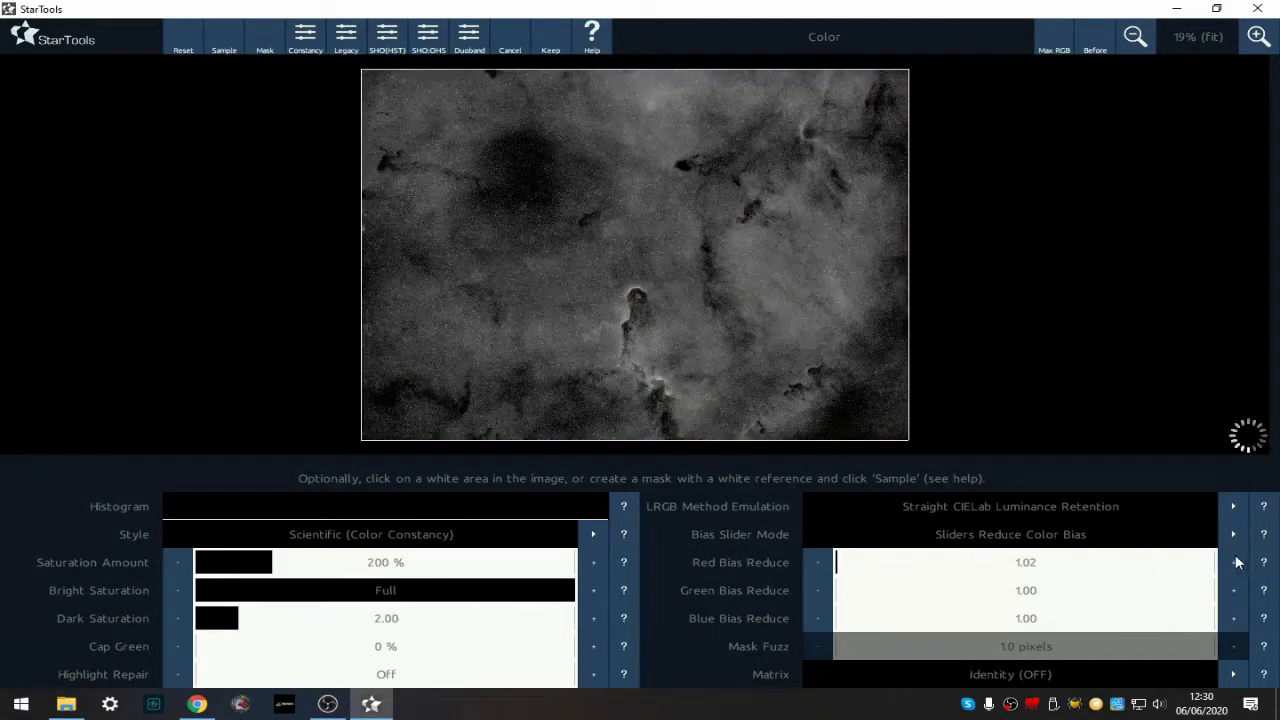
click(1236, 563)
click(1236, 563)
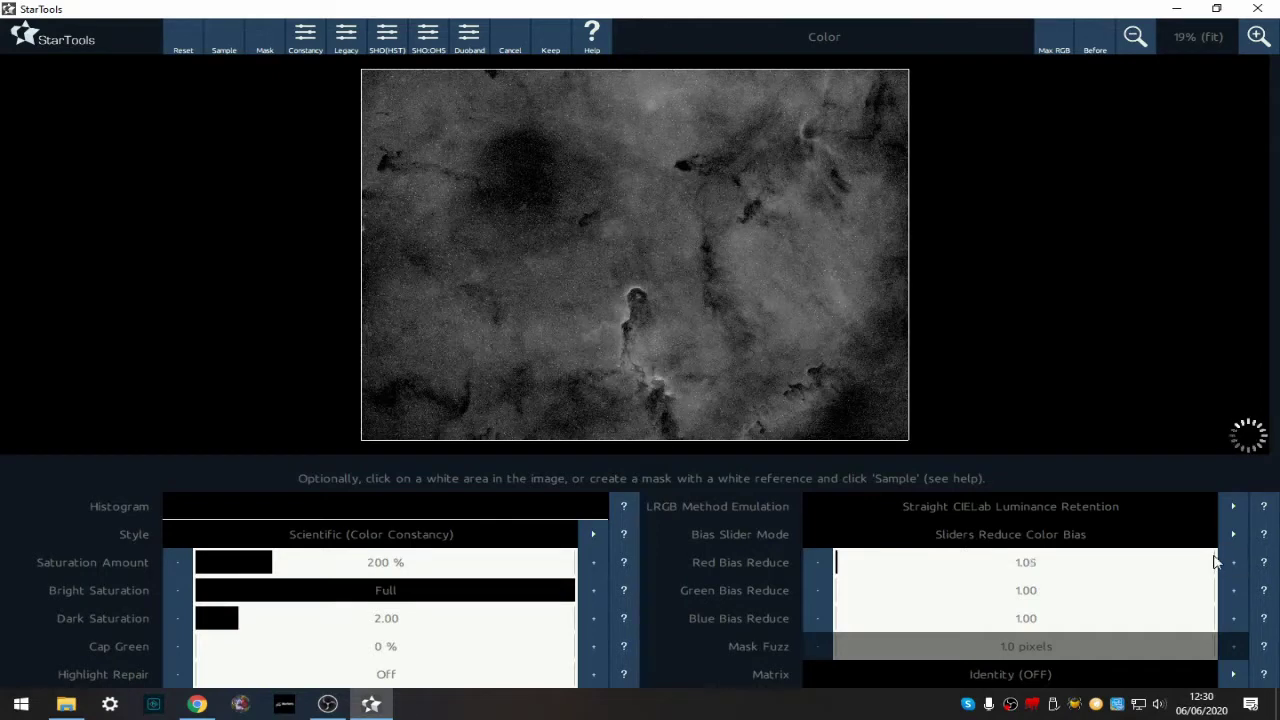
Set Saturation Amount to 300%
click(305, 570)
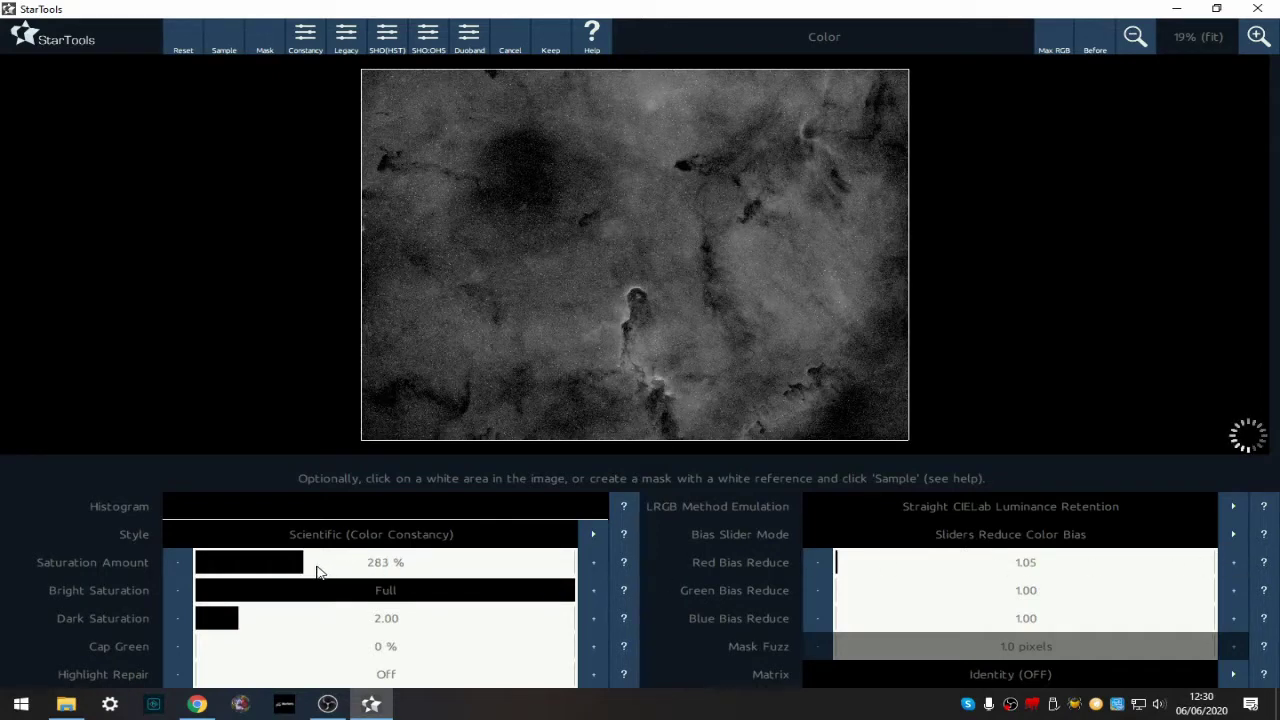
click(317, 571)
click(314, 568)
click(177, 567)
click(177, 567)
click(177, 567)
click(176, 568)
click(176, 568)
click(176, 568)
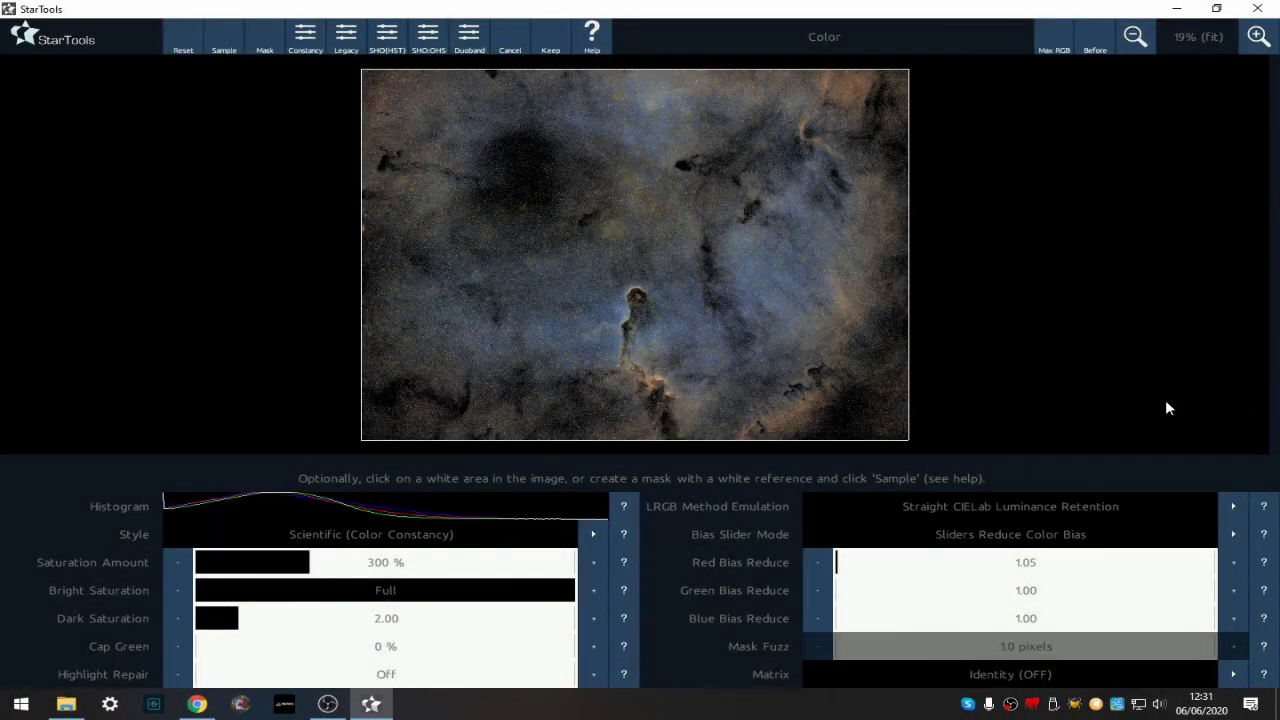
Inspect the blue and orange nebula close up, then fit the whole image back in view
click(1257, 37)
click(1257, 37)
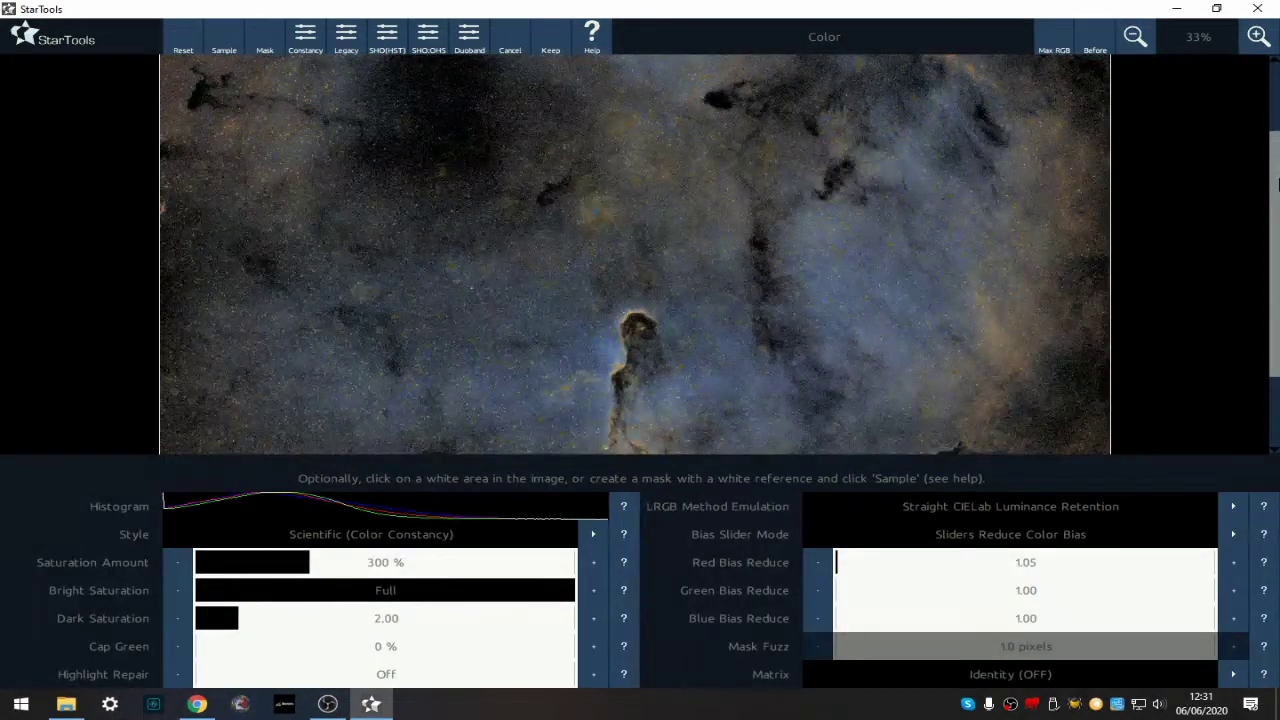
drag(1277, 183, 1277, 225)
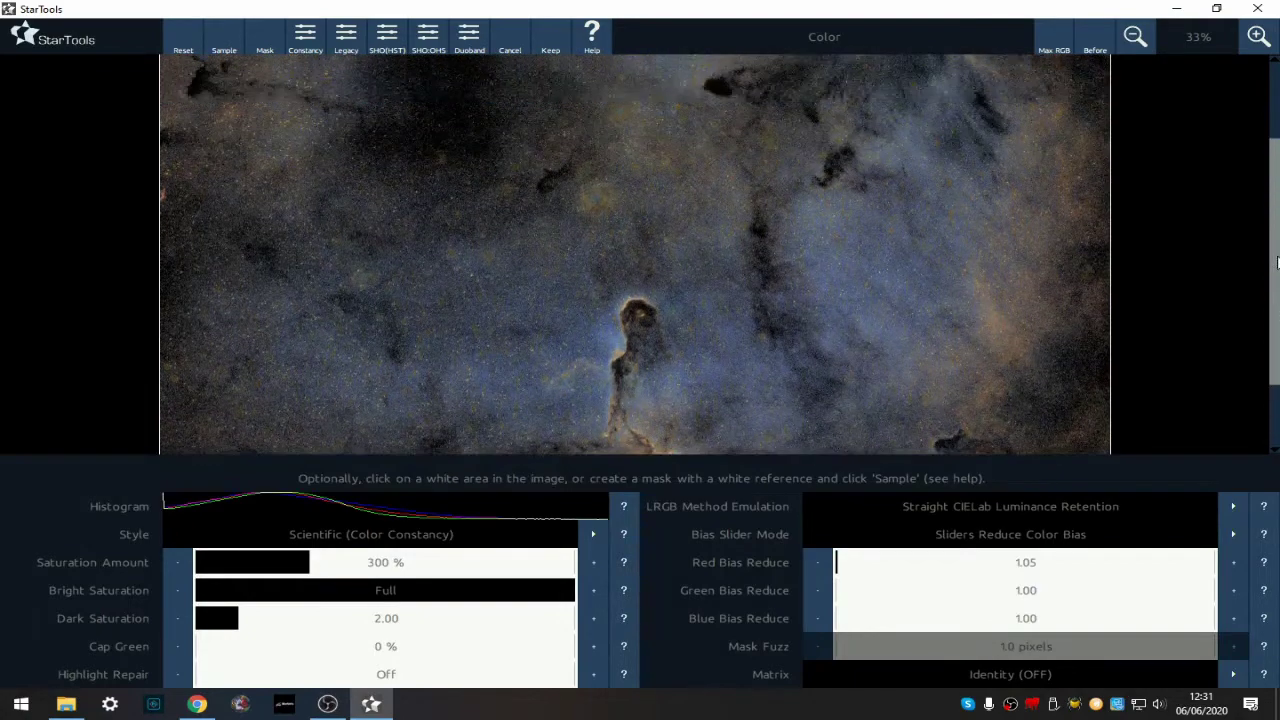
click(1135, 37)
click(1135, 37)
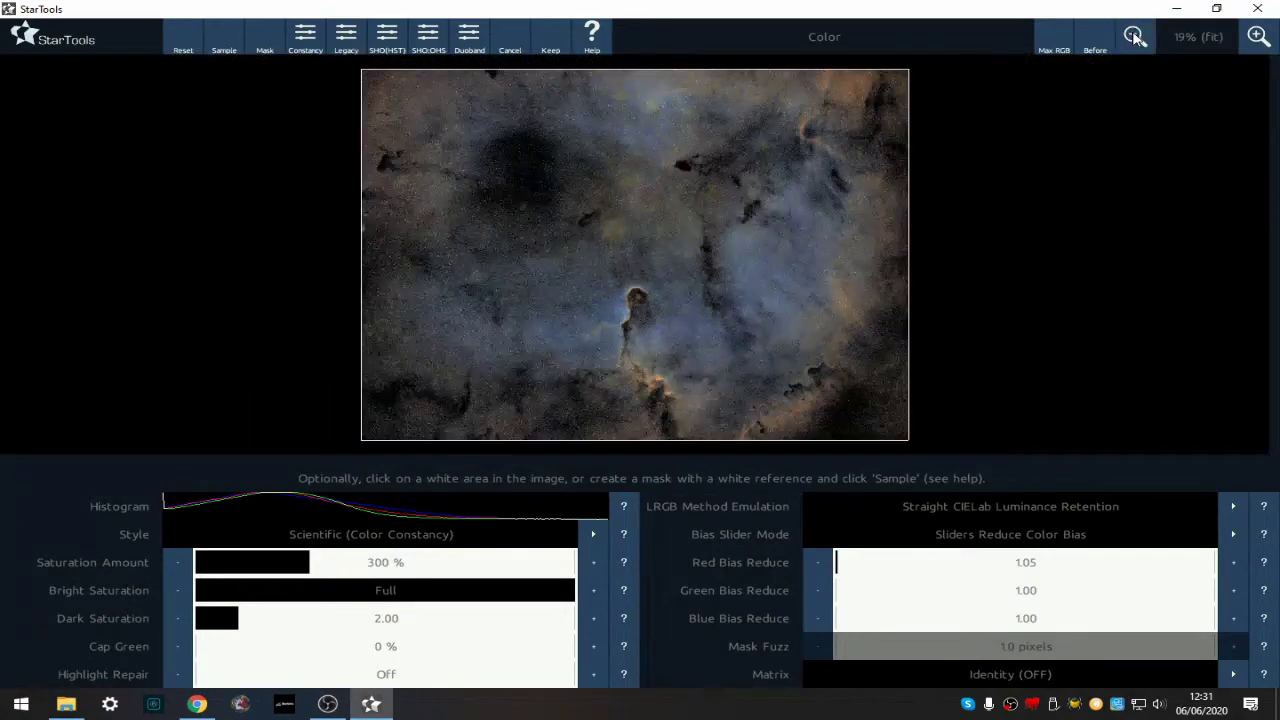
Raise Saturation Amount to 375%, check colour and noise close up, and keep the Color result
click(336, 567)
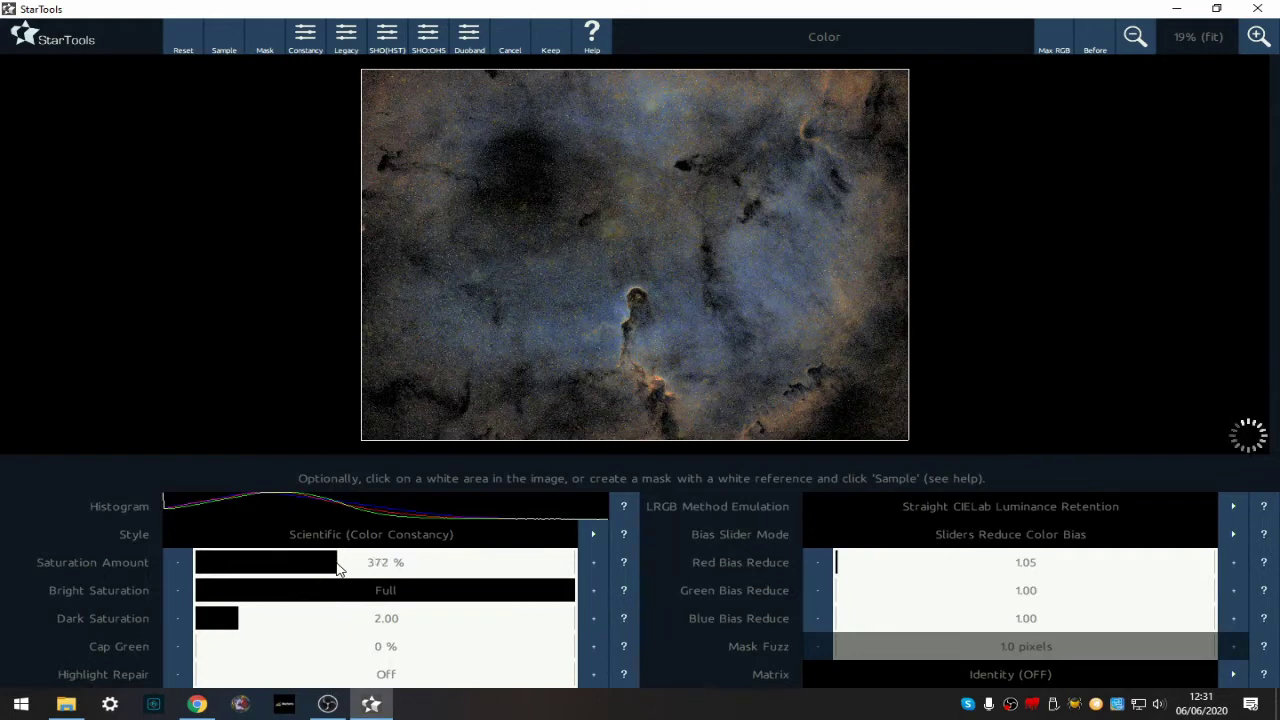
click(594, 563)
click(594, 563)
click(594, 563)
click(1258, 37)
click(1258, 37)
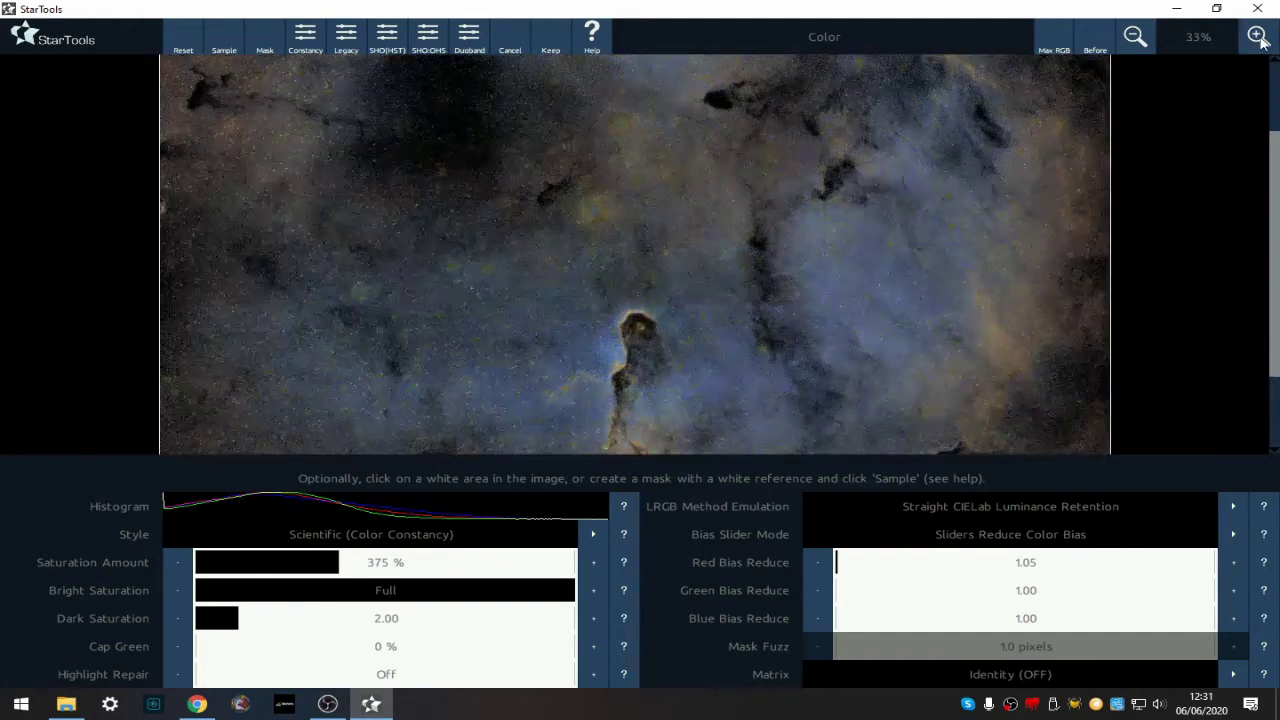
drag(1275, 195, 1277, 135)
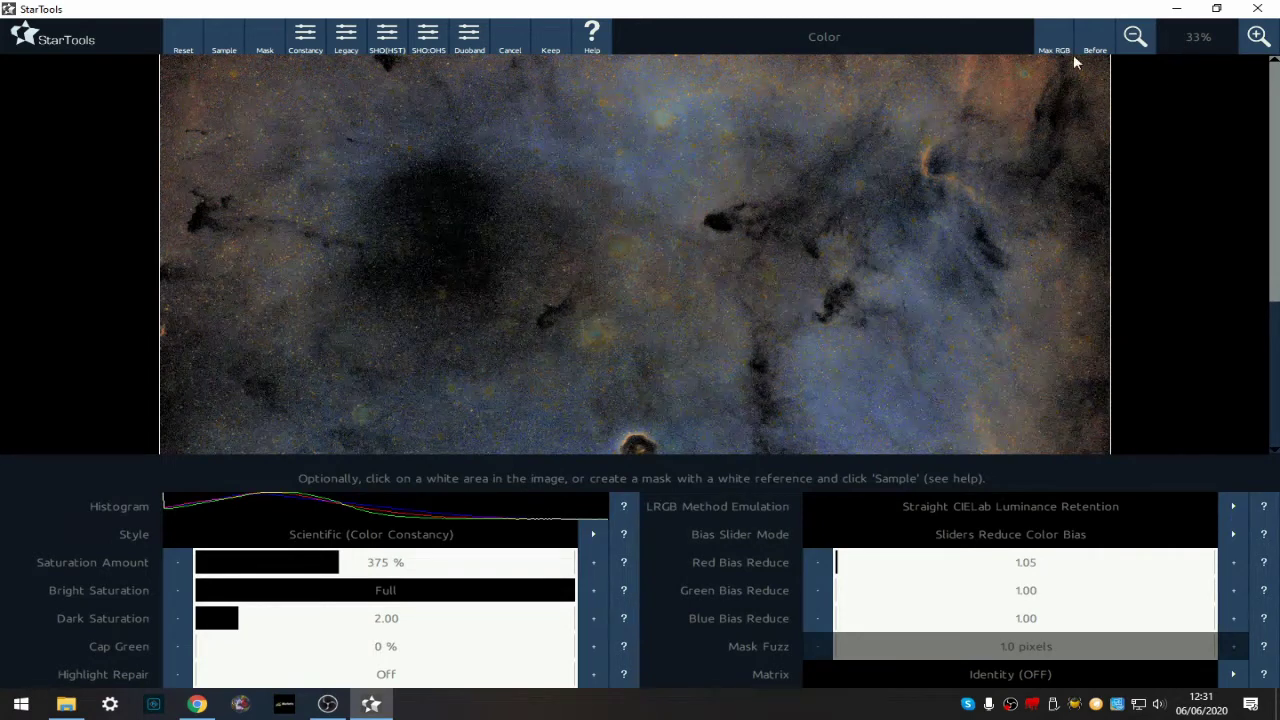
click(1136, 36)
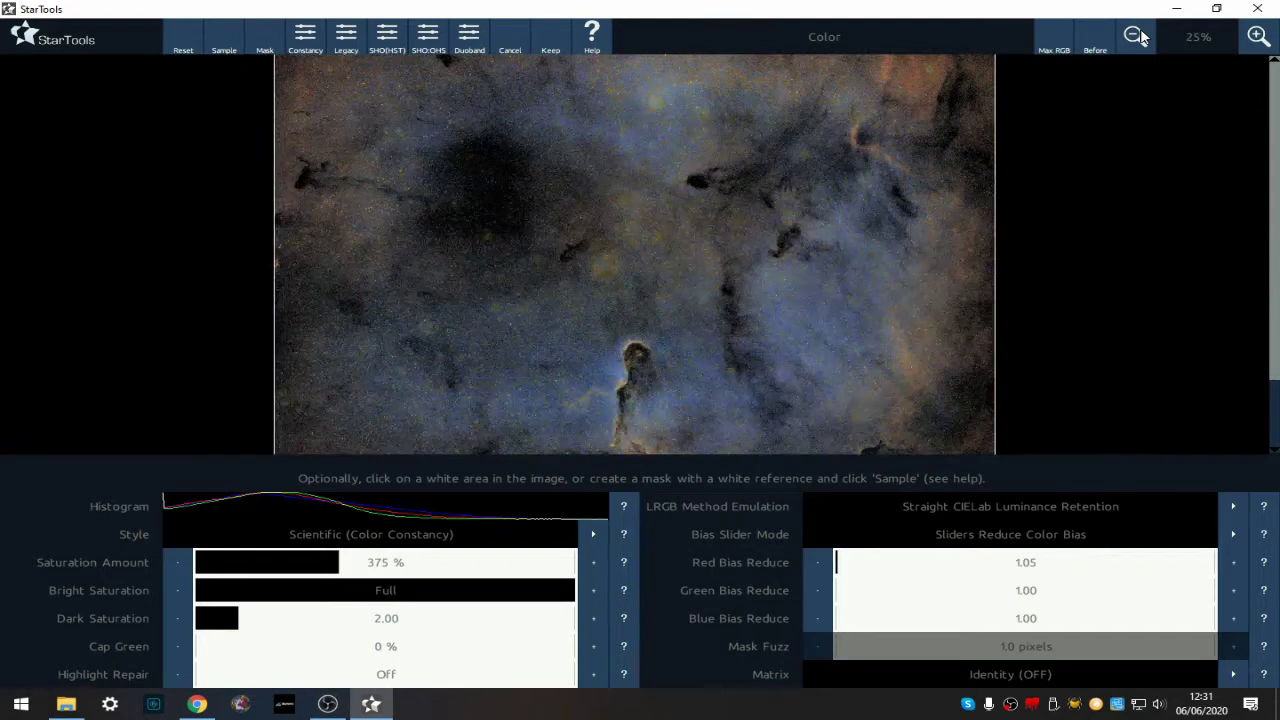
click(1136, 36)
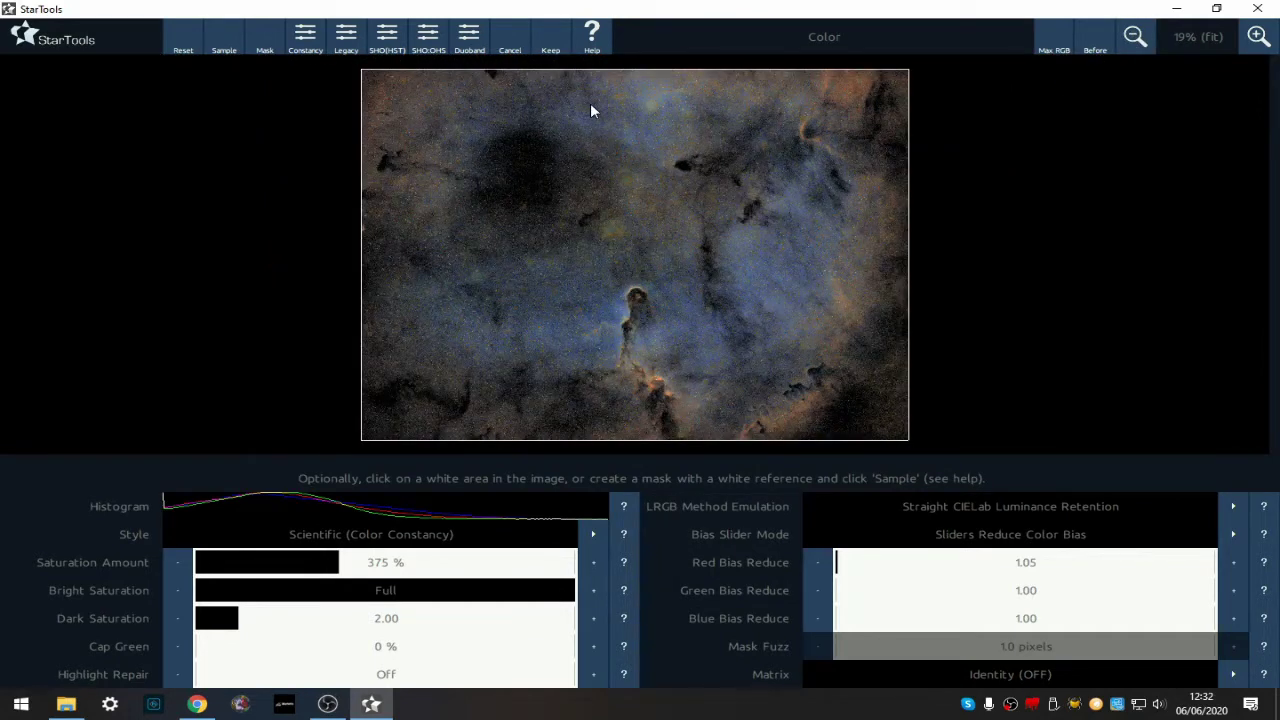
click(551, 38)
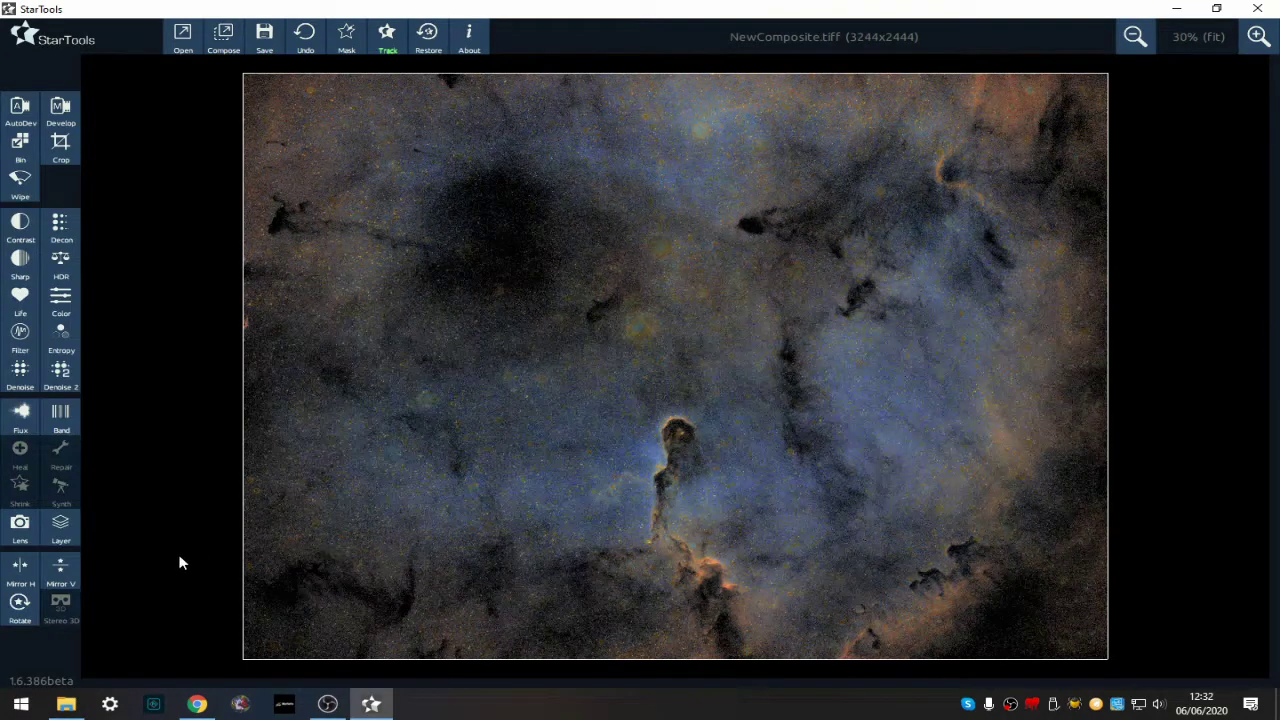
Stop tracking, choose De-noise Classic, and set Grain Size to 14.0 pixels
click(386, 40)
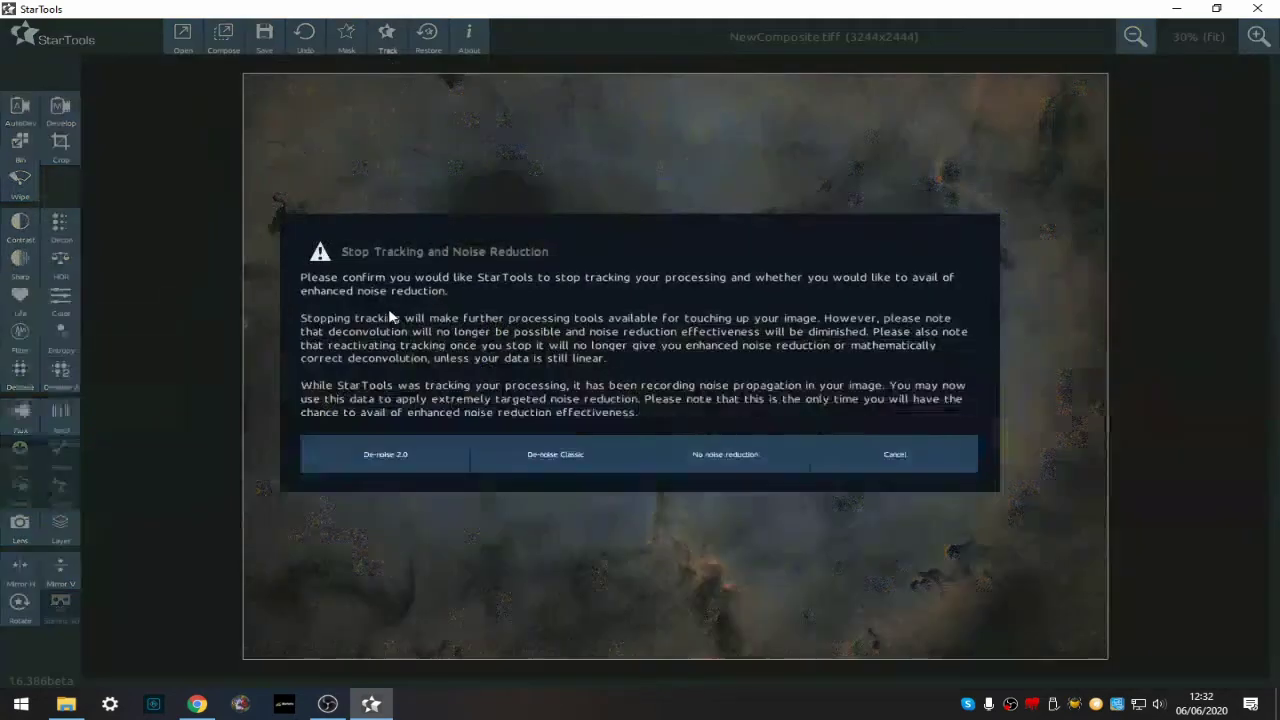
click(560, 457)
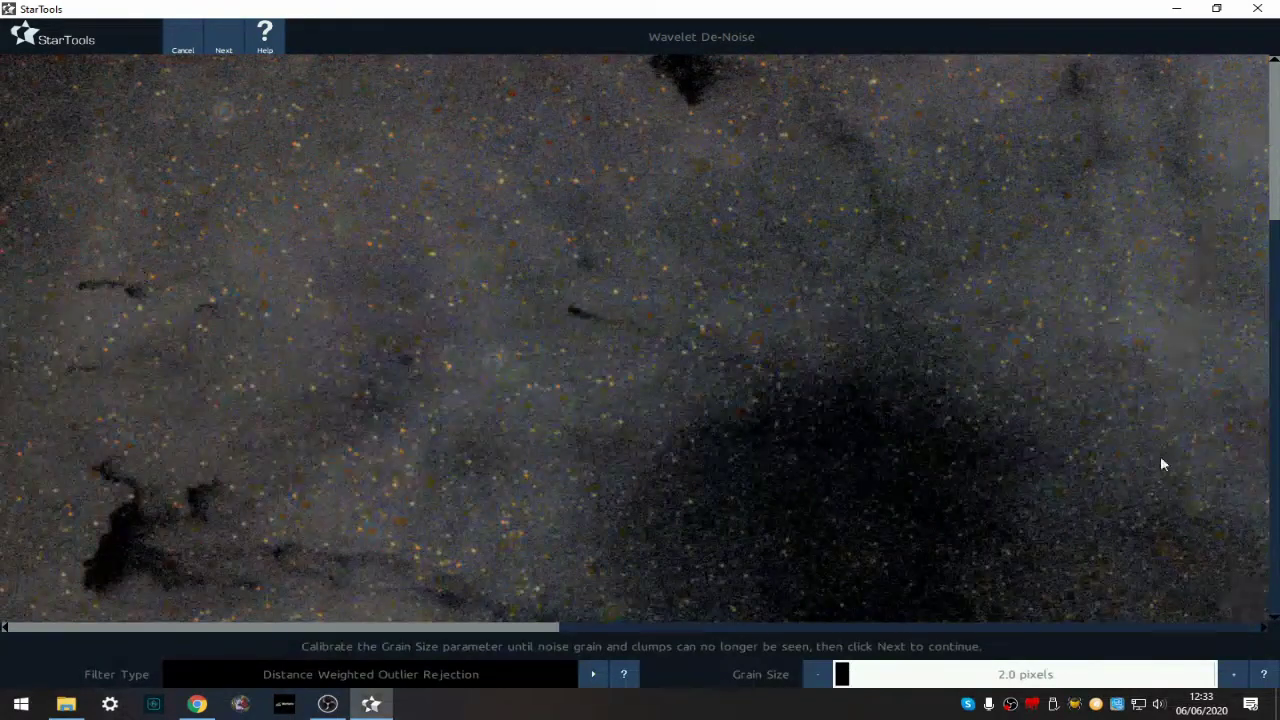
click(946, 676)
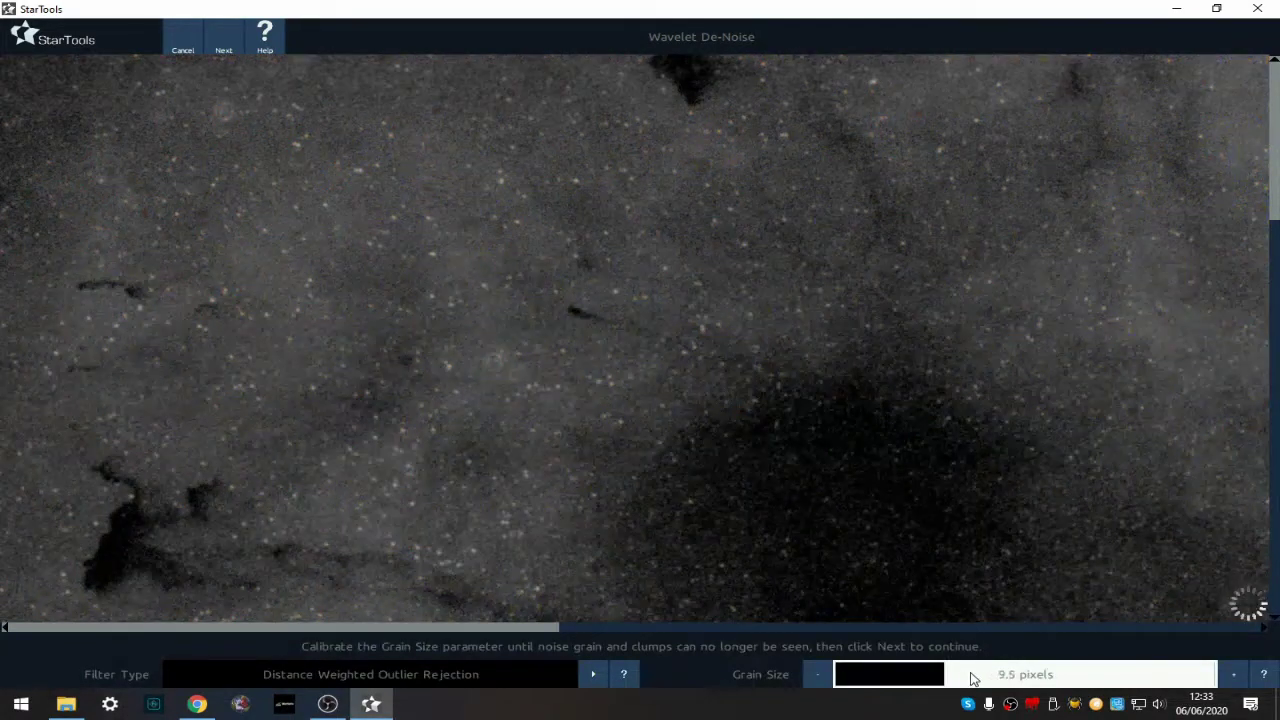
click(980, 675)
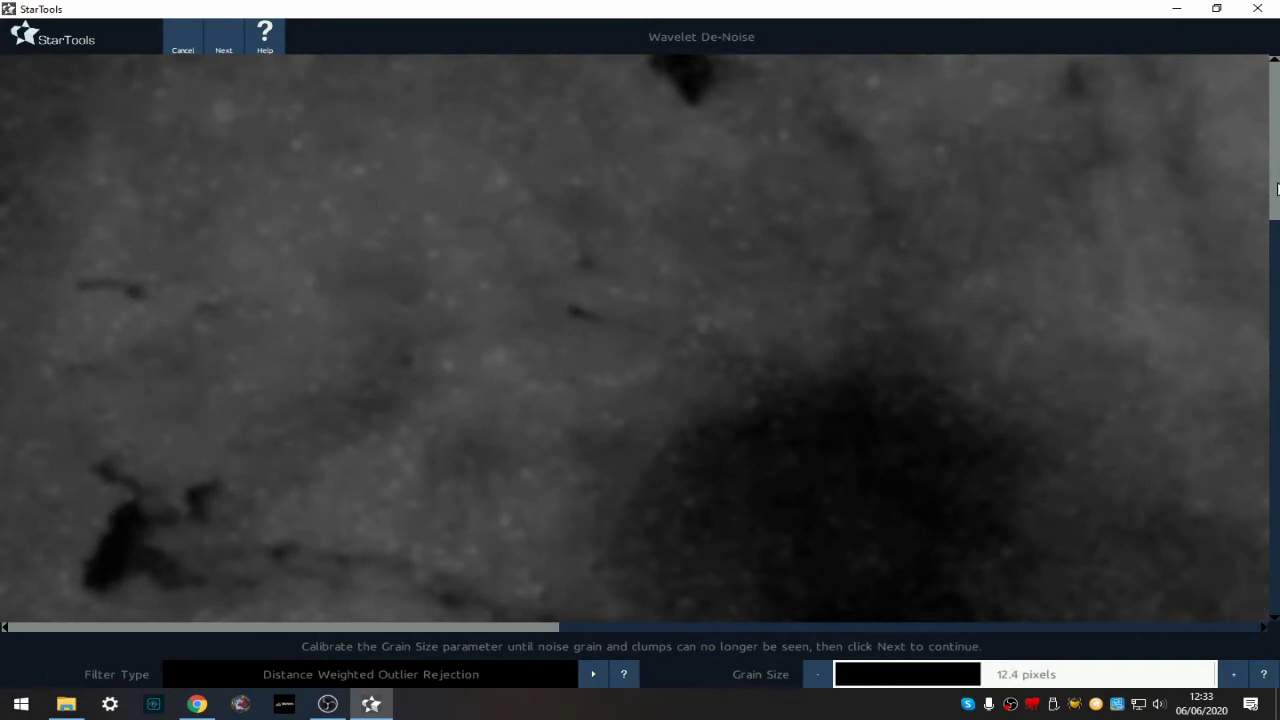
drag(1277, 188, 992, 293)
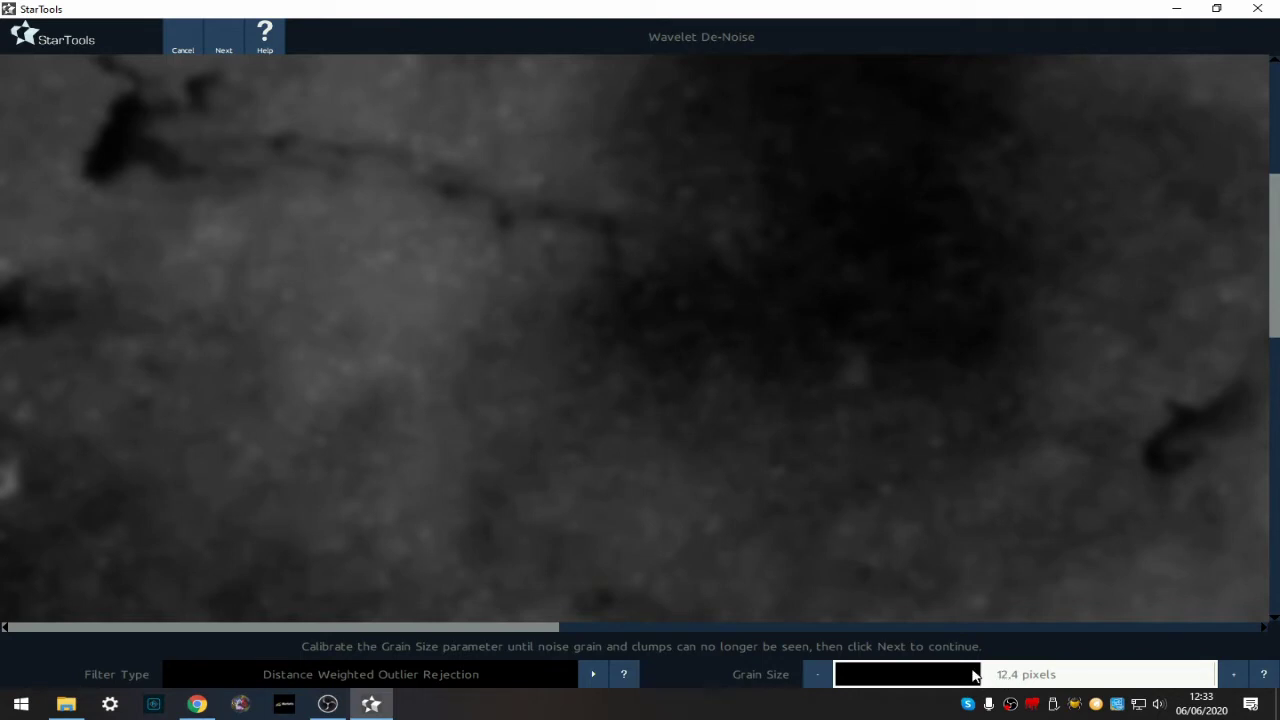
drag(975, 676, 866, 676)
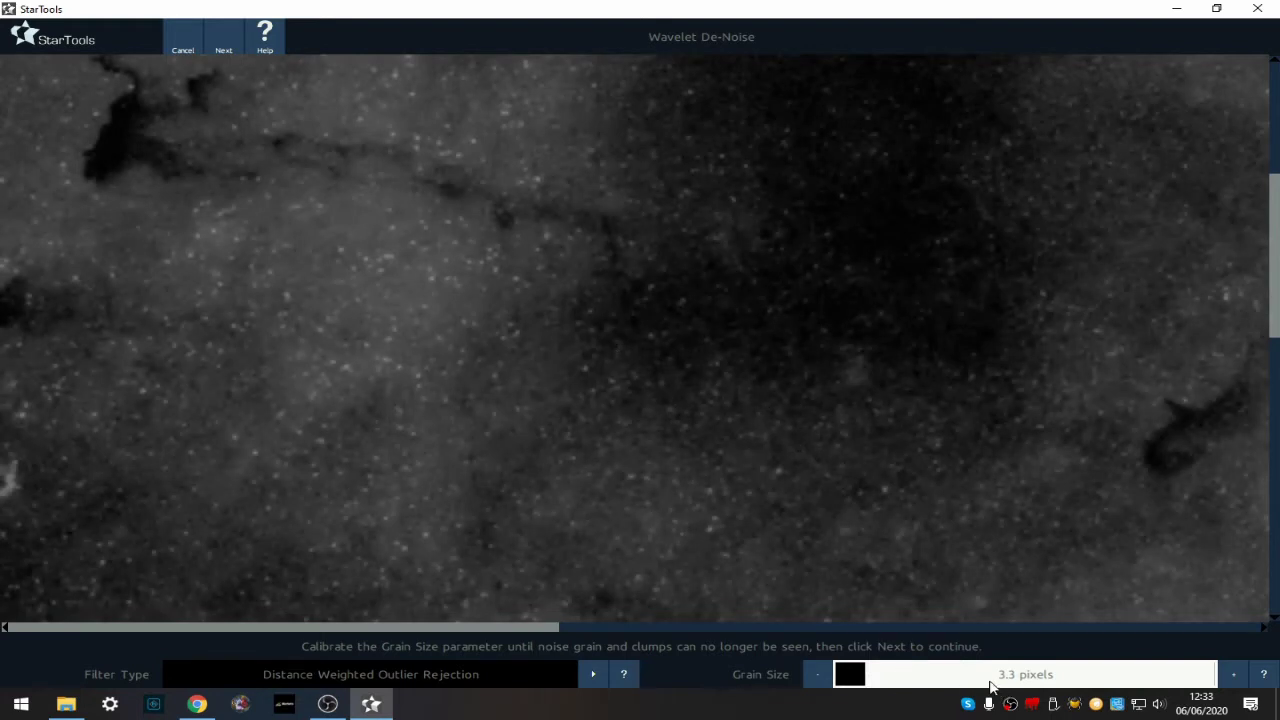
drag(990, 686, 1004, 686)
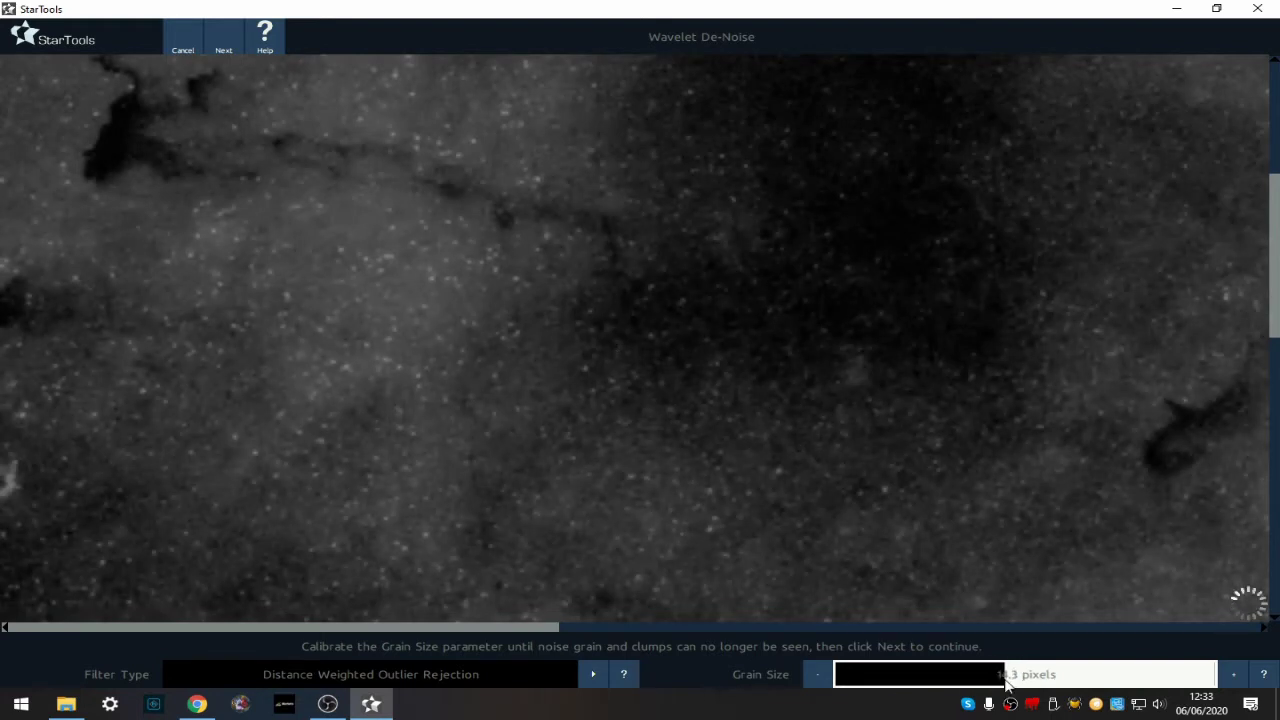
click(813, 678)
click(813, 678)
click(813, 678)
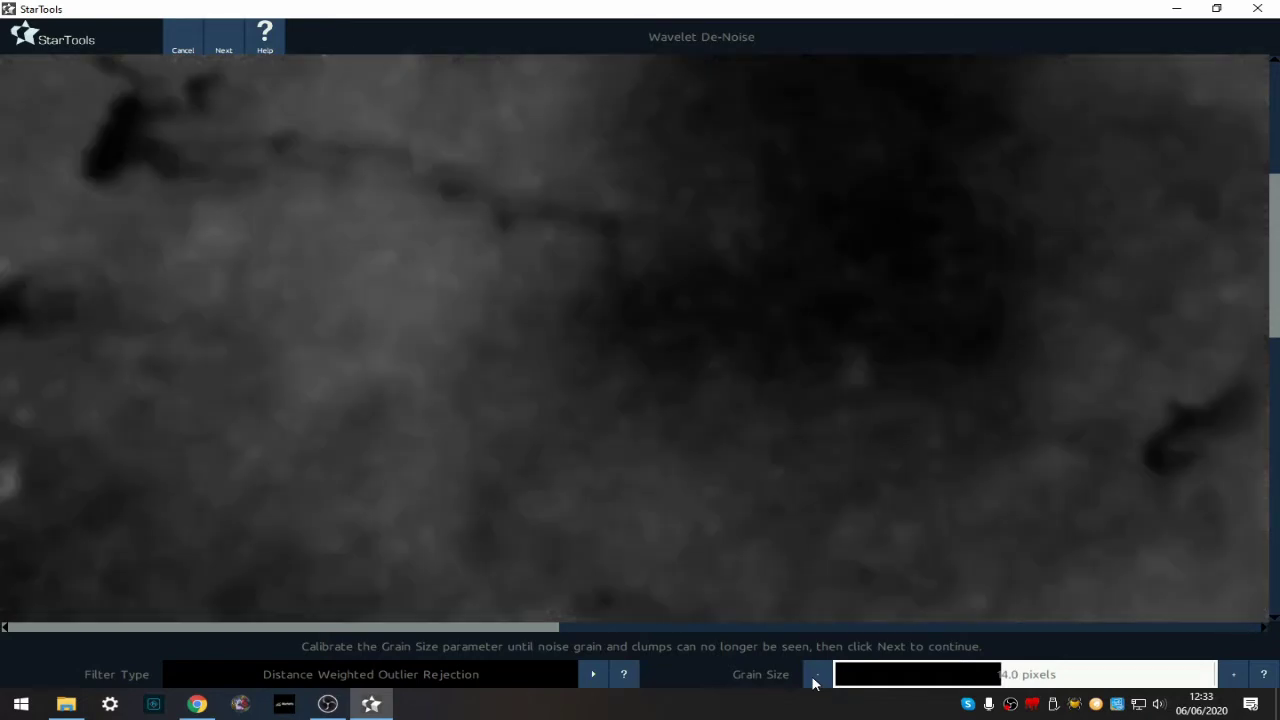
click(224, 46)
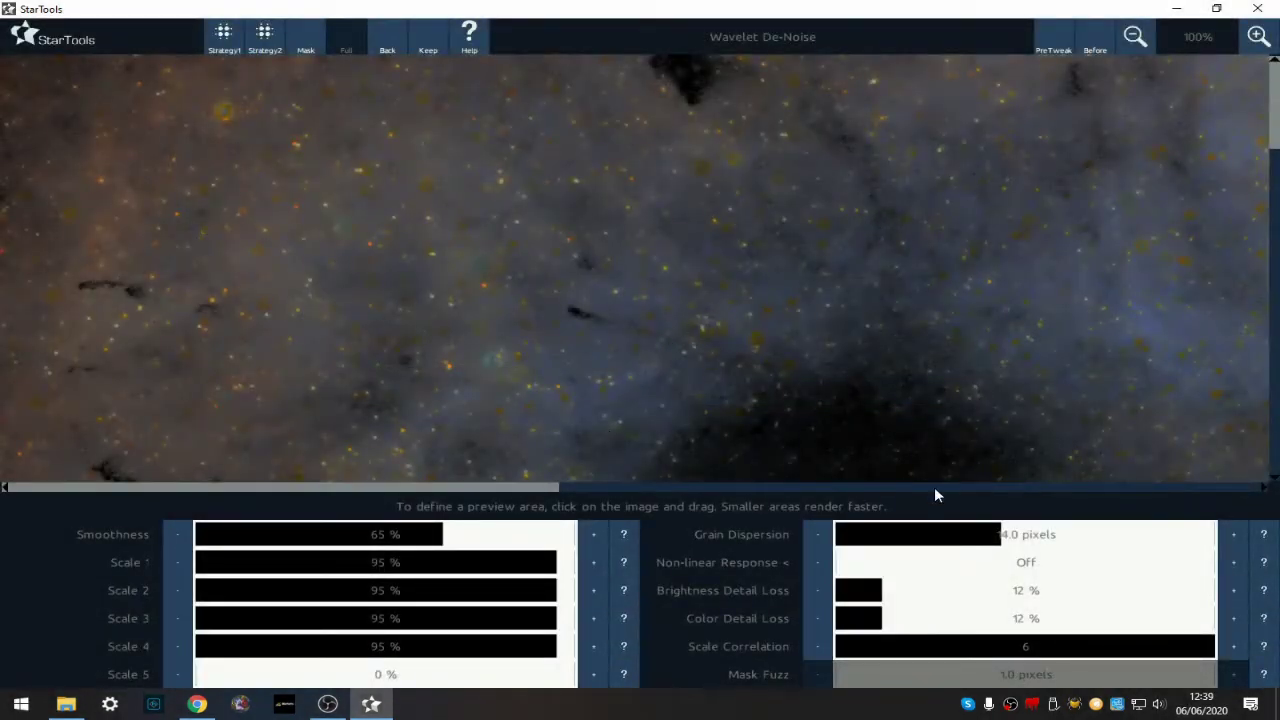
Raise Wavelet De-Noise Color Detail Loss to 18 %
click(1232, 626)
click(1232, 626)
click(1232, 626)
click(1232, 626)
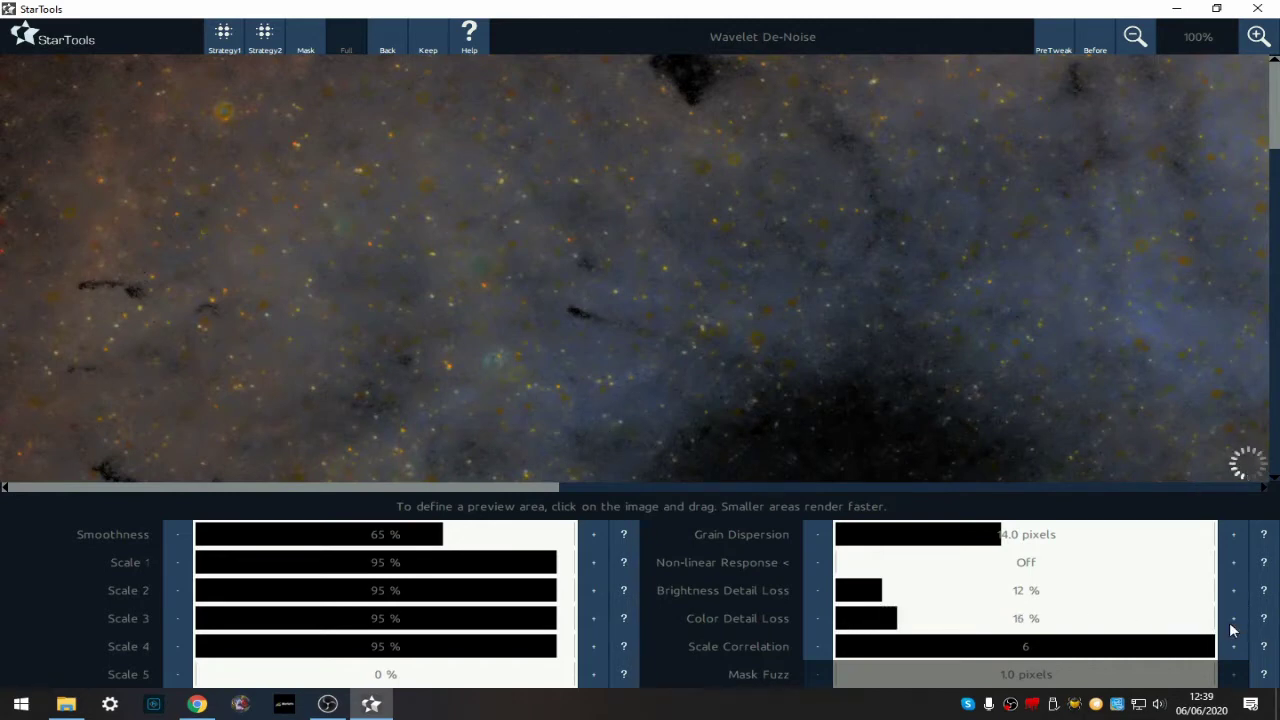
click(1232, 626)
click(1232, 626)
Inspect the denoised nebula at several zoom levels and keep the smoother result
click(1128, 38)
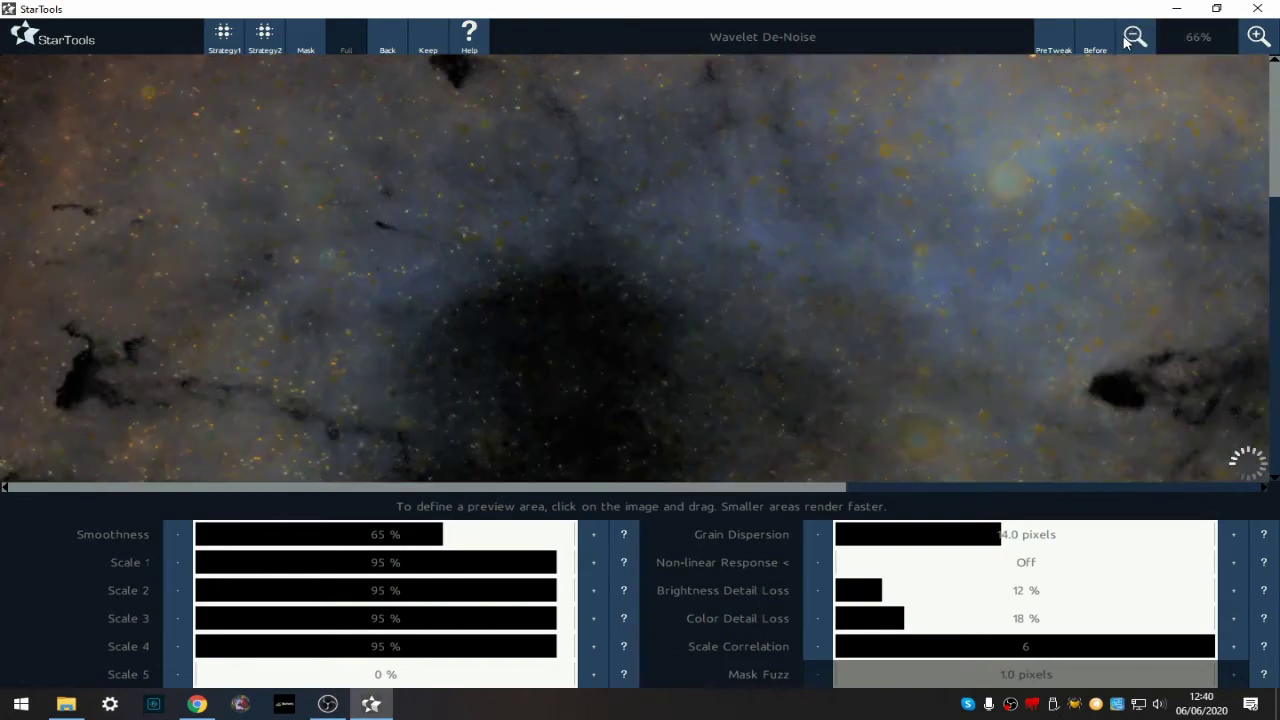
click(1128, 38)
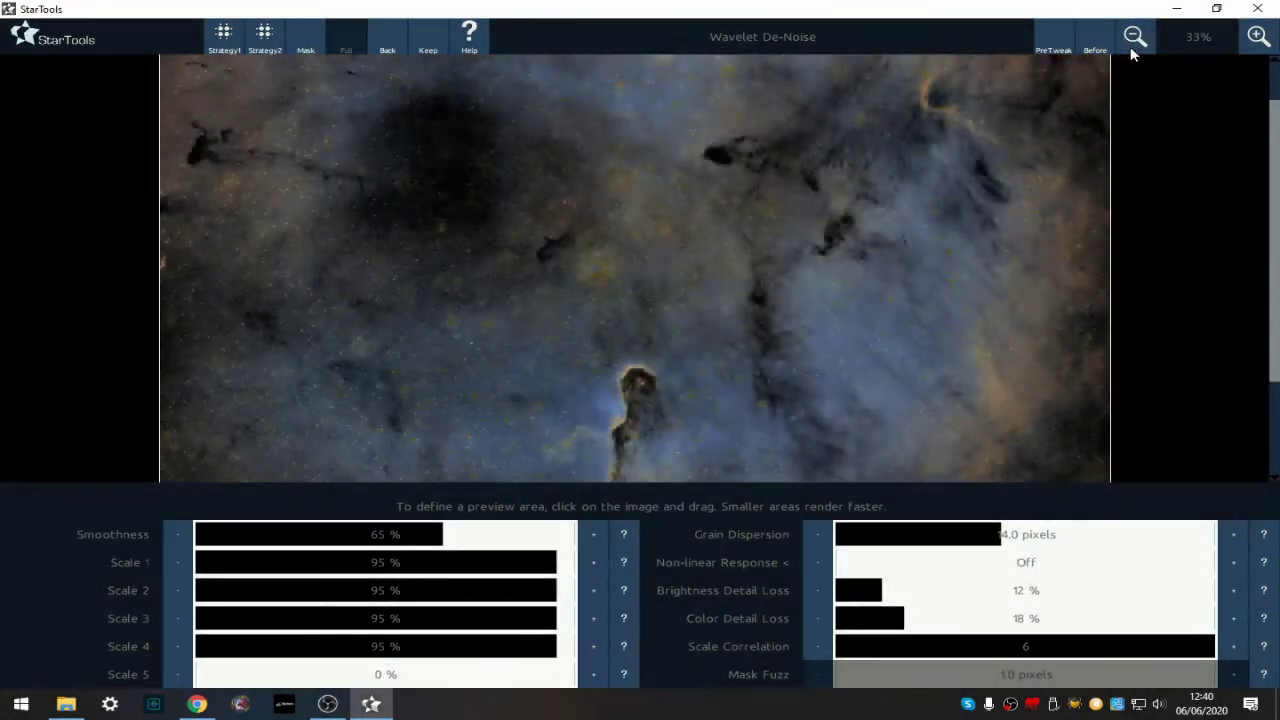
click(1258, 36)
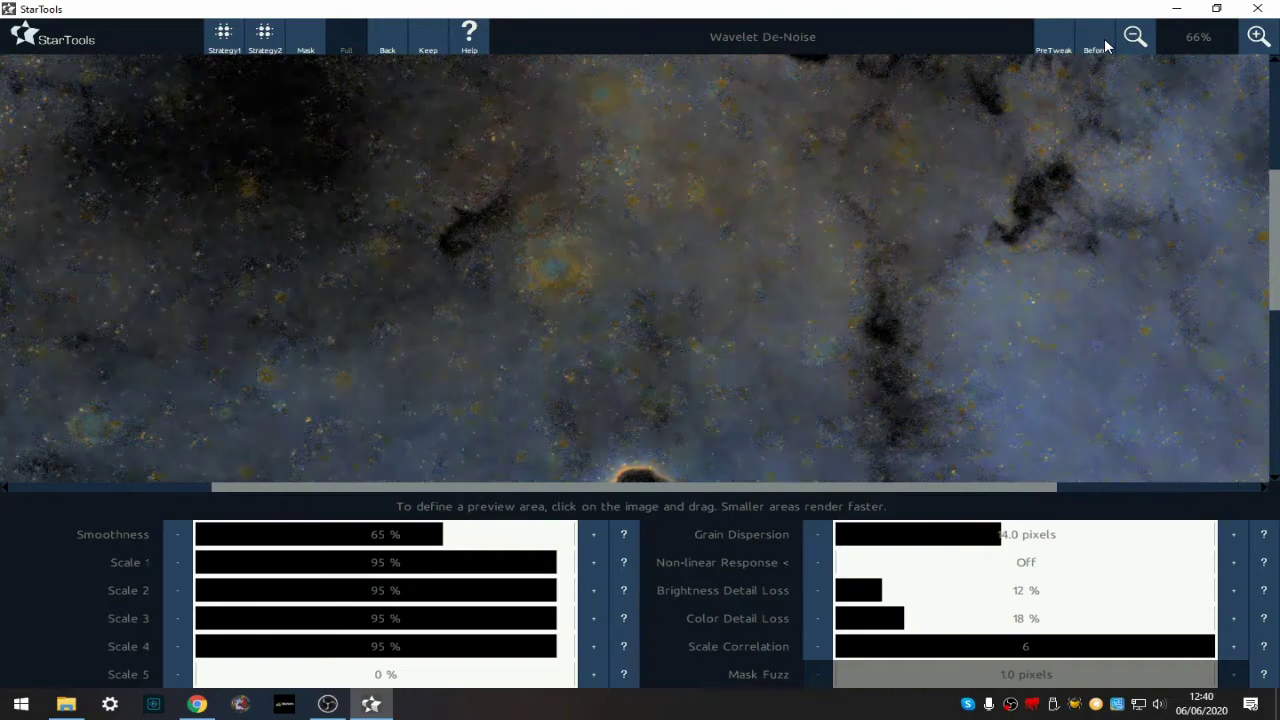
click(1134, 36)
click(1134, 36)
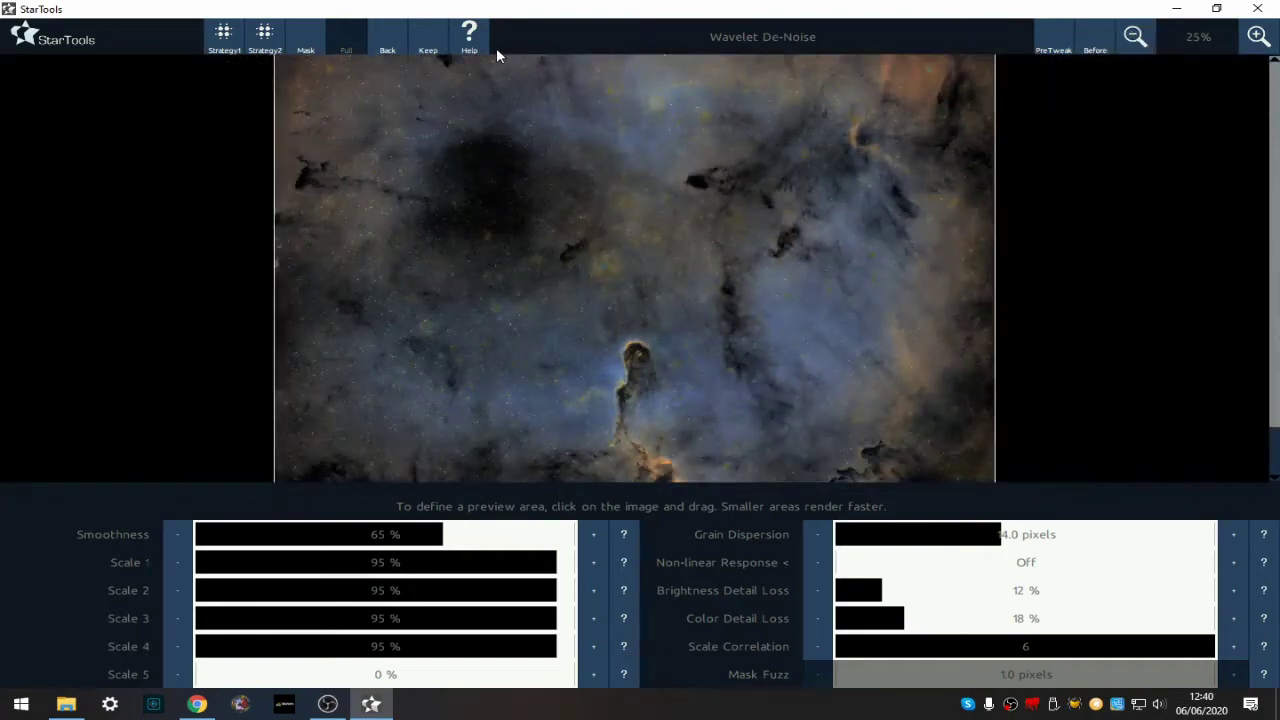
click(429, 38)
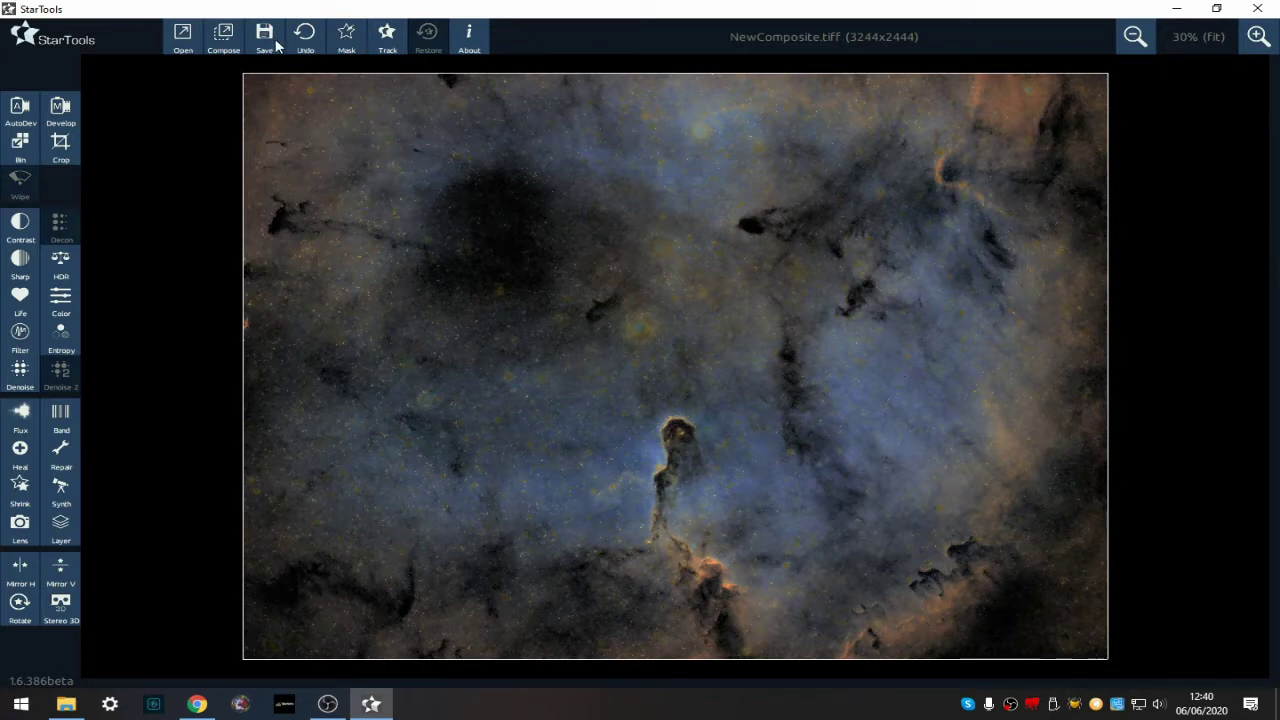
Auto-generate a star mask from the Stars preset with filter sensitivity 30
click(346, 38)
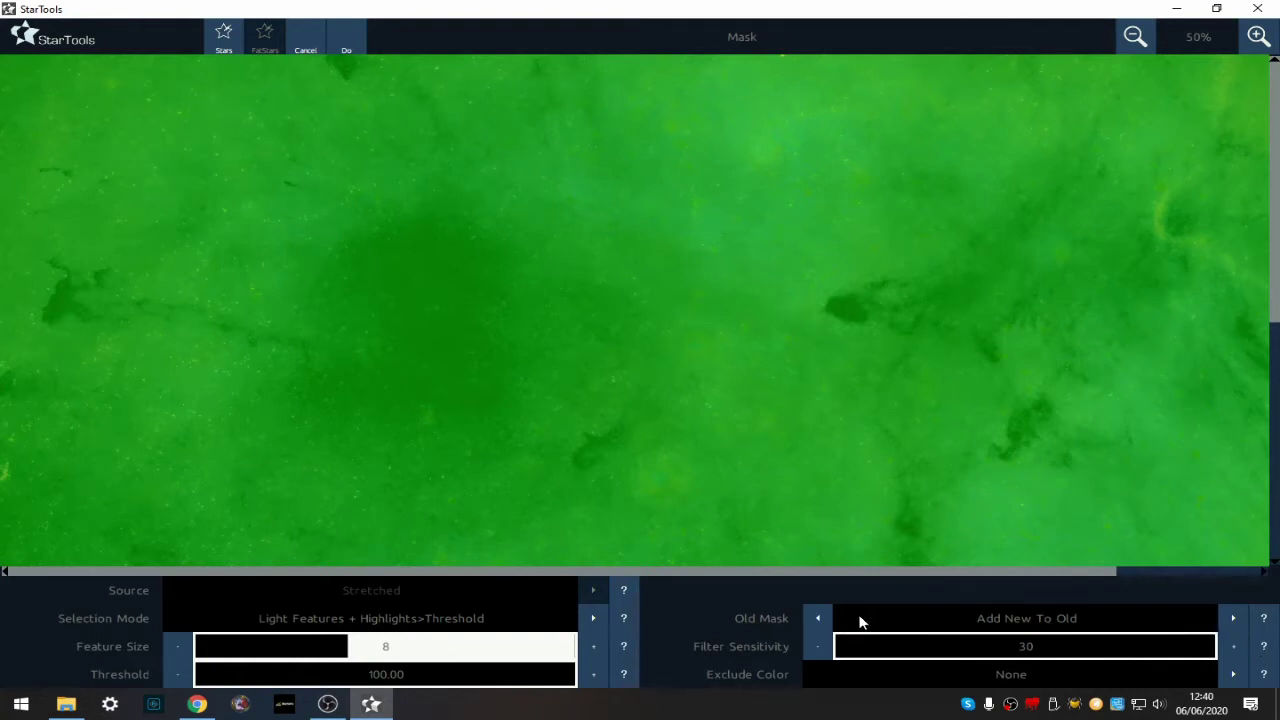
click(215, 42)
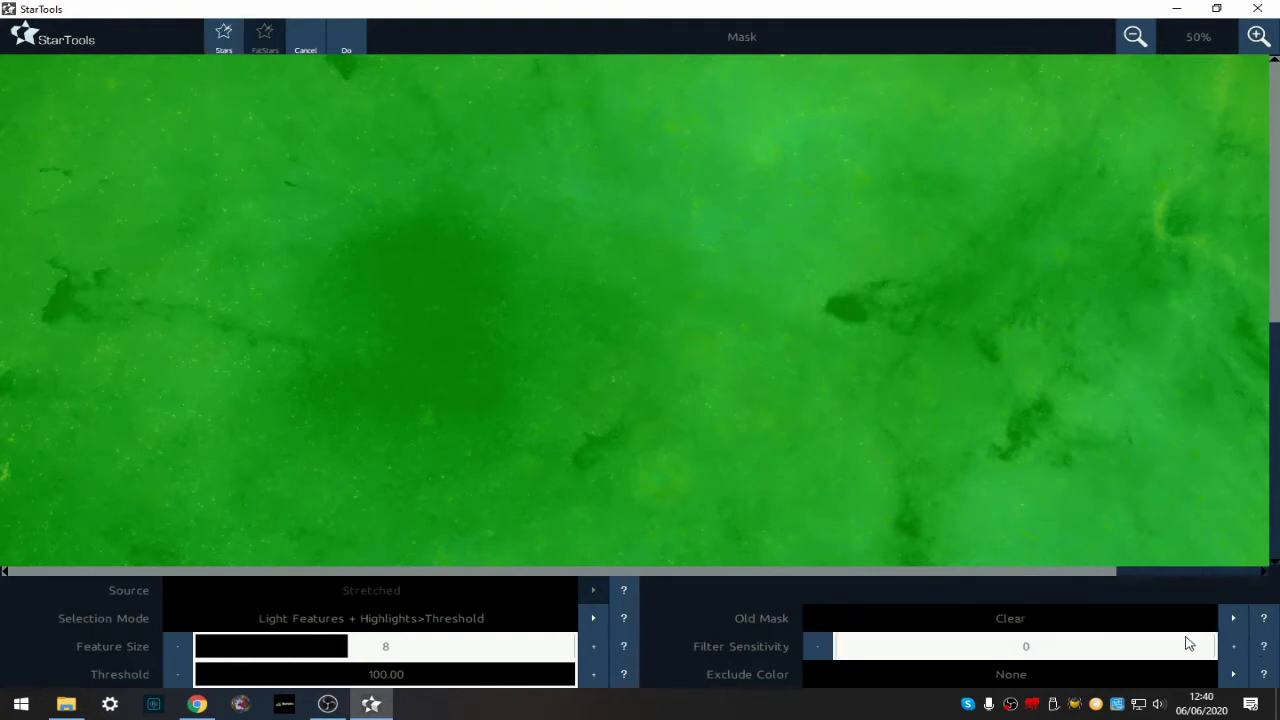
drag(1188, 645, 1277, 662)
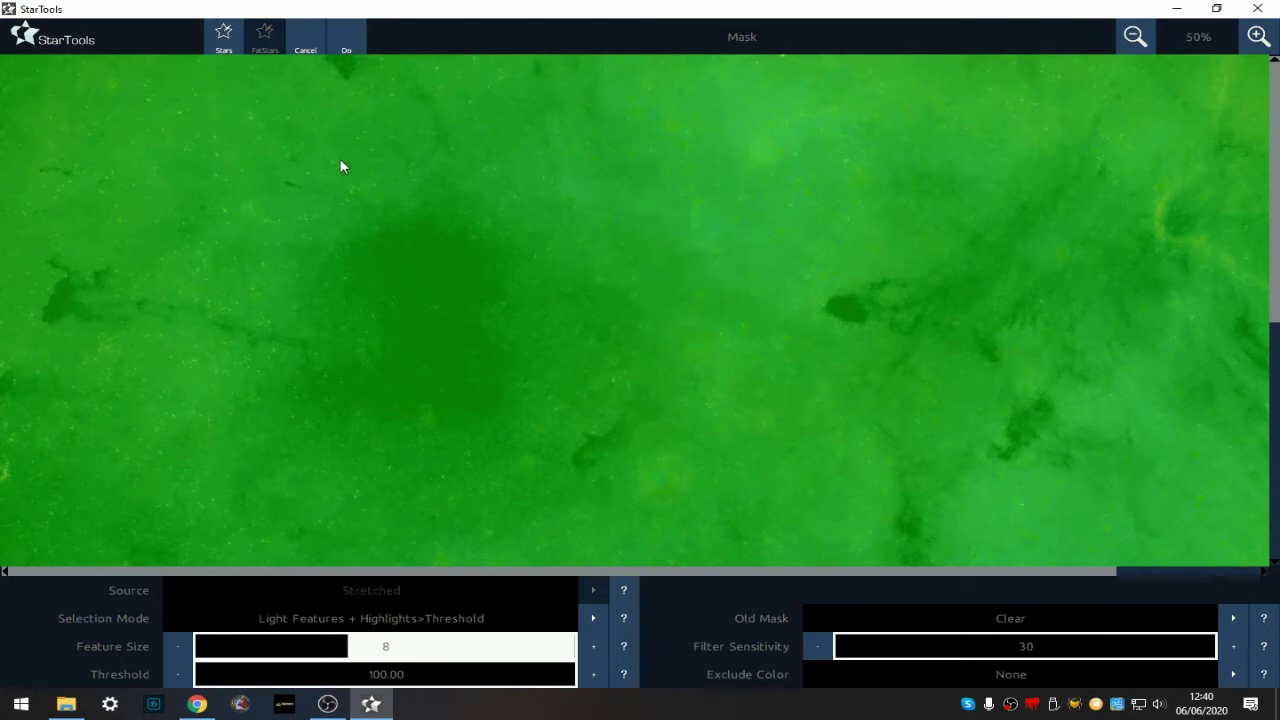
click(346, 45)
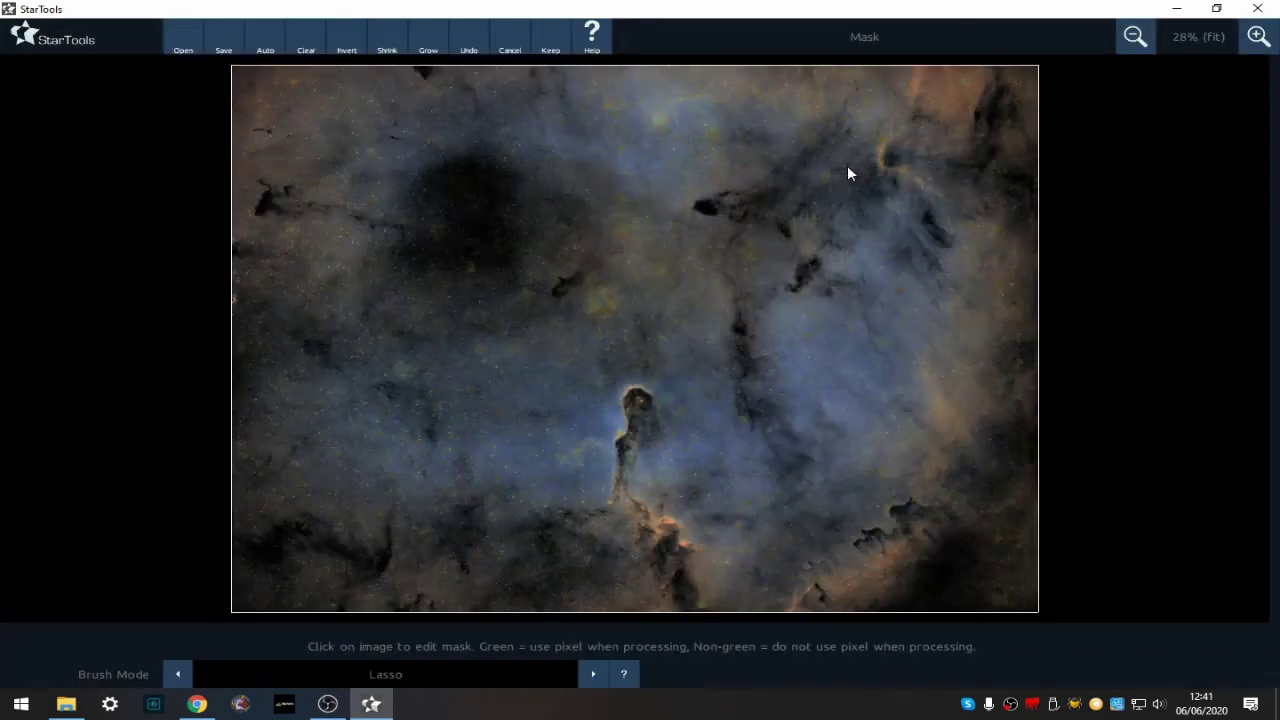
Grow that mask, then regenerate it with filter sensitivity lowered to 14
click(425, 45)
click(266, 43)
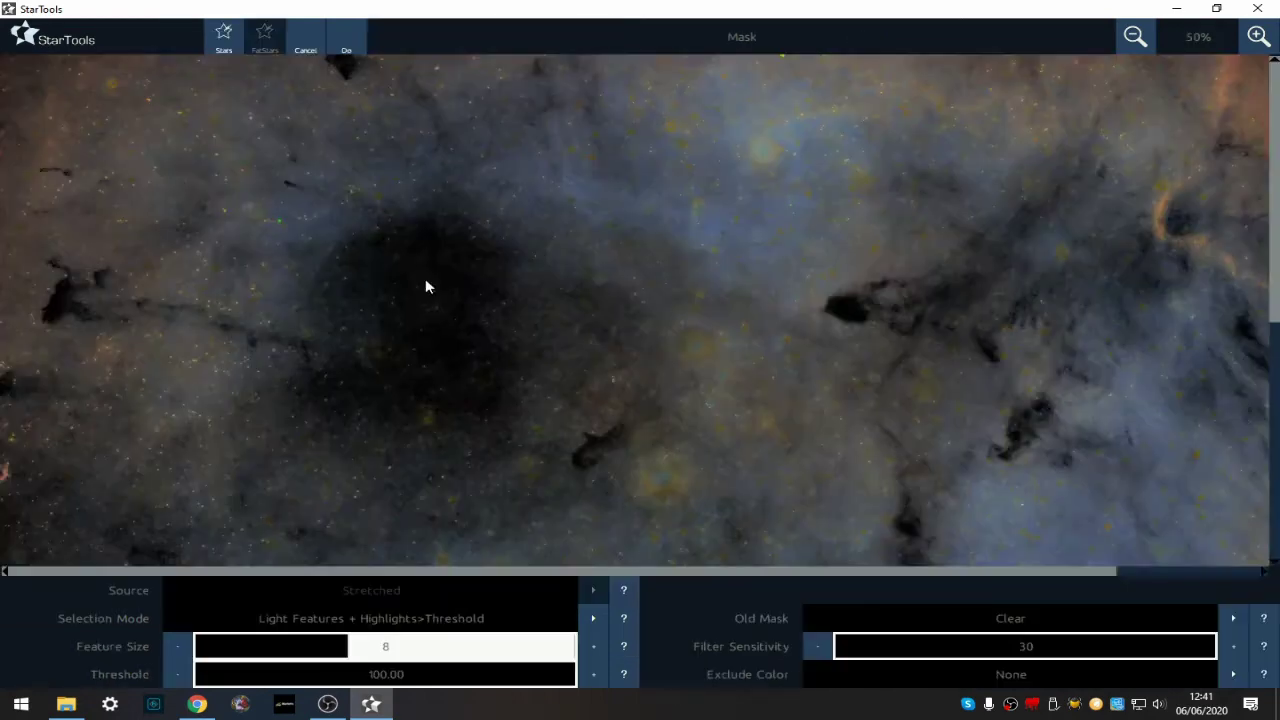
click(1012, 646)
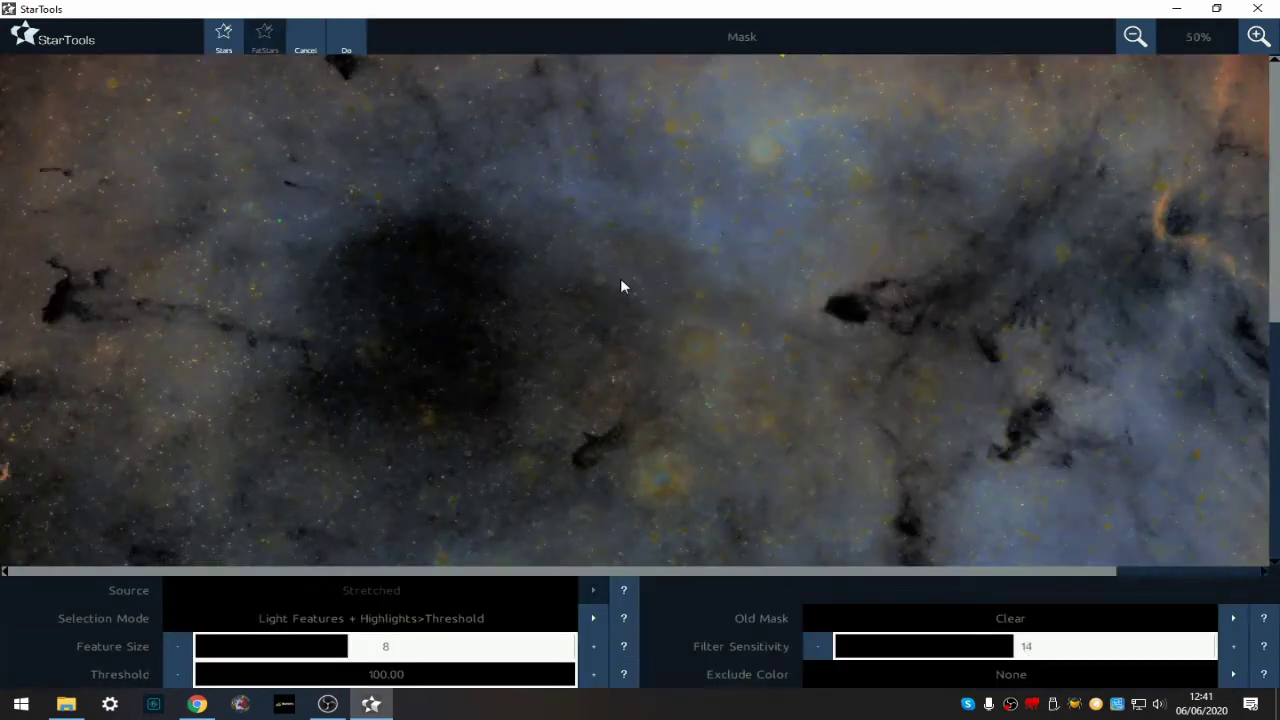
click(358, 35)
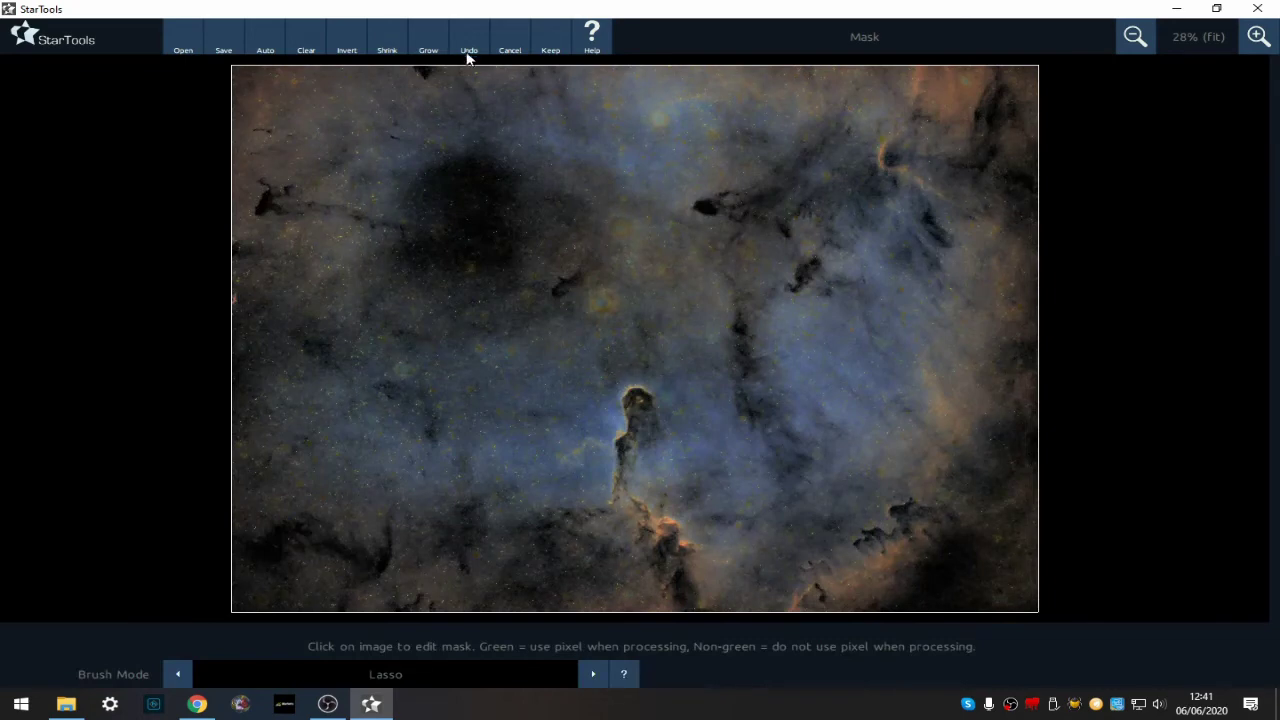
Grow the star mask and add the large star near the top at 100% zoom
click(428, 40)
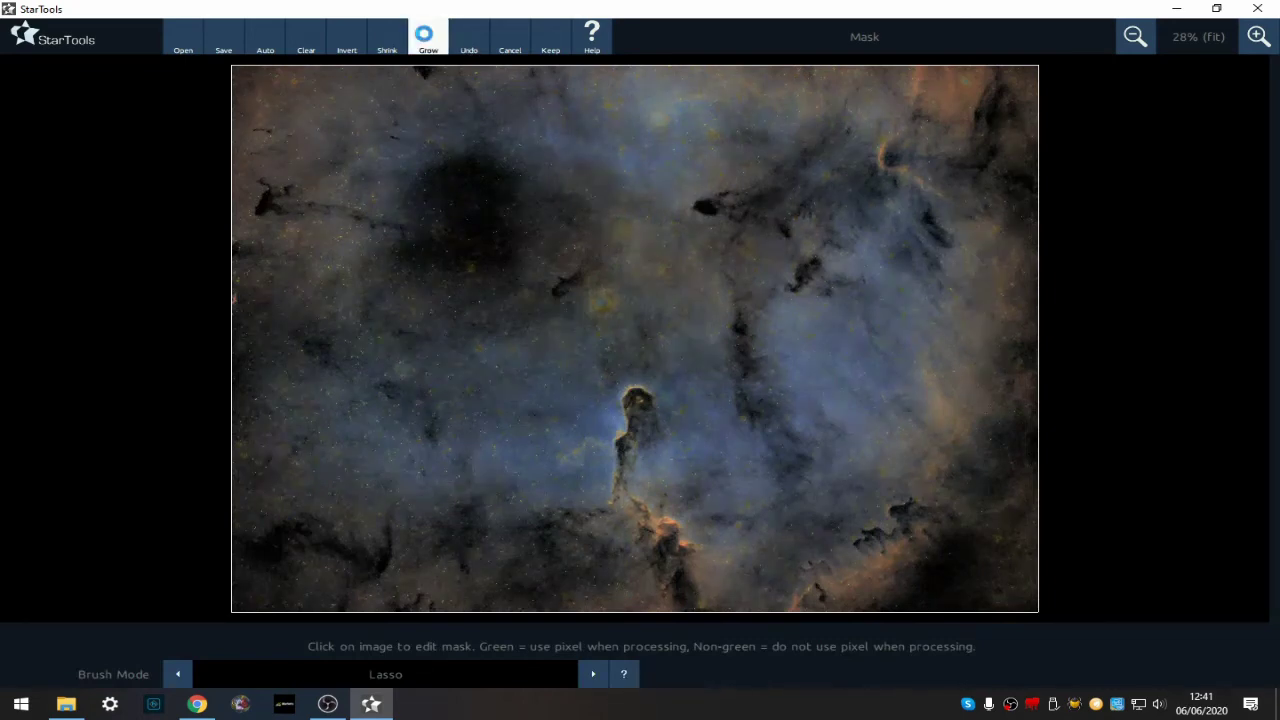
click(1259, 36)
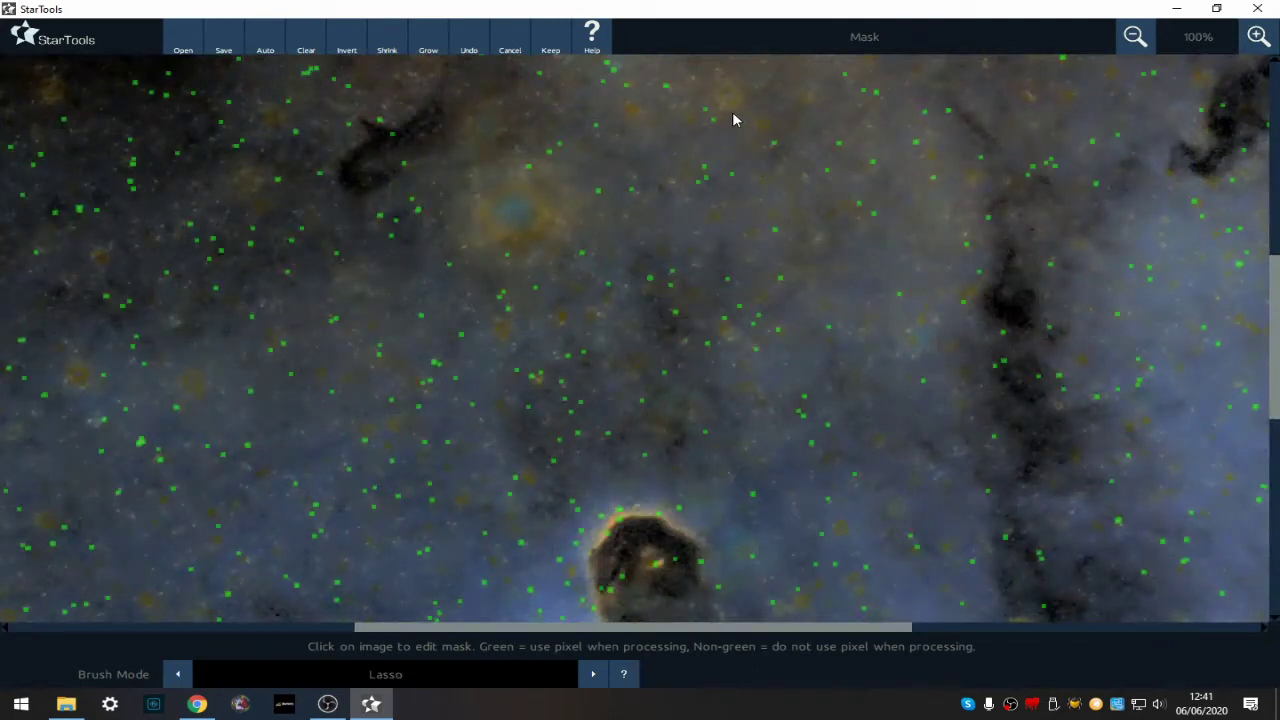
mouse_move(733, 120)
mouse_down()
mouse_move(709, 86)
mouse_move(731, 80)
mouse_move(745, 96)
mouse_move(734, 118)
mouse_up()
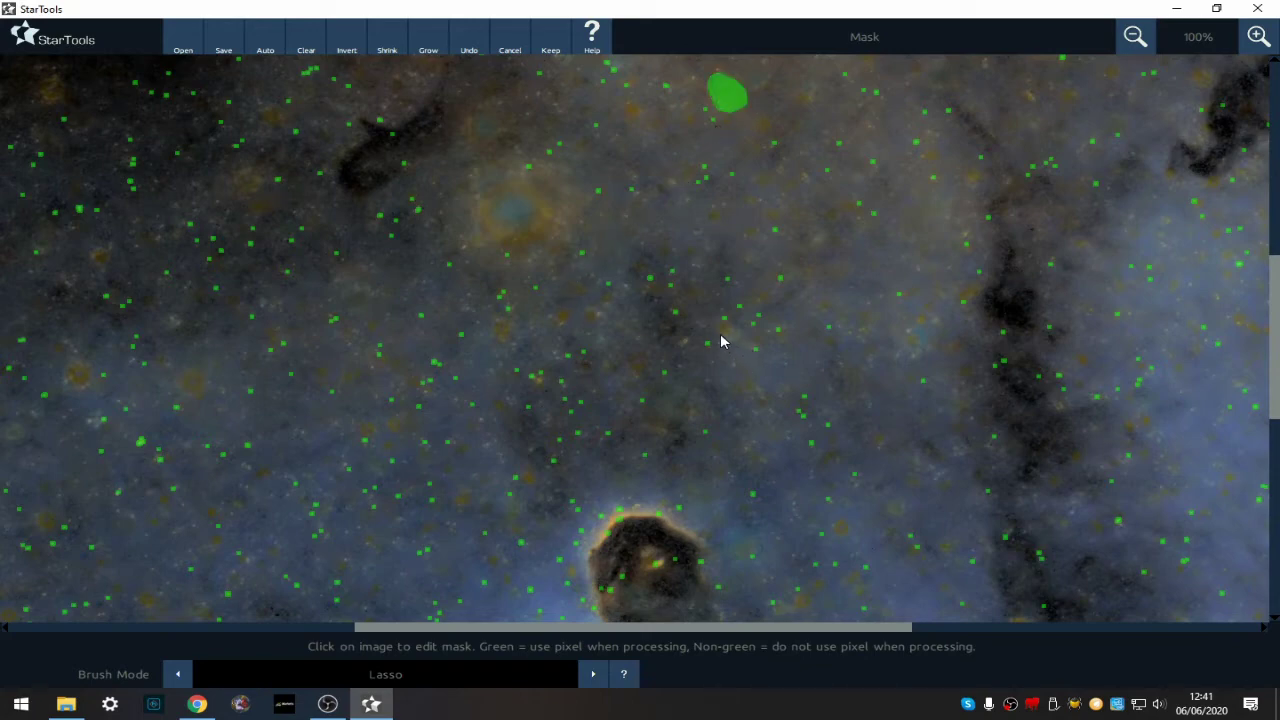
mouse_move(722, 341)
mouse_down()
mouse_move(734, 329)
mouse_move(743, 340)
mouse_move(724, 342)
mouse_up()
Lasso a full ring around the bright star's halo into the mask
mouse_move(468, 228)
mouse_down()
mouse_move(490, 249)
mouse_move(520, 252)
mouse_move(490, 205)
mouse_up()
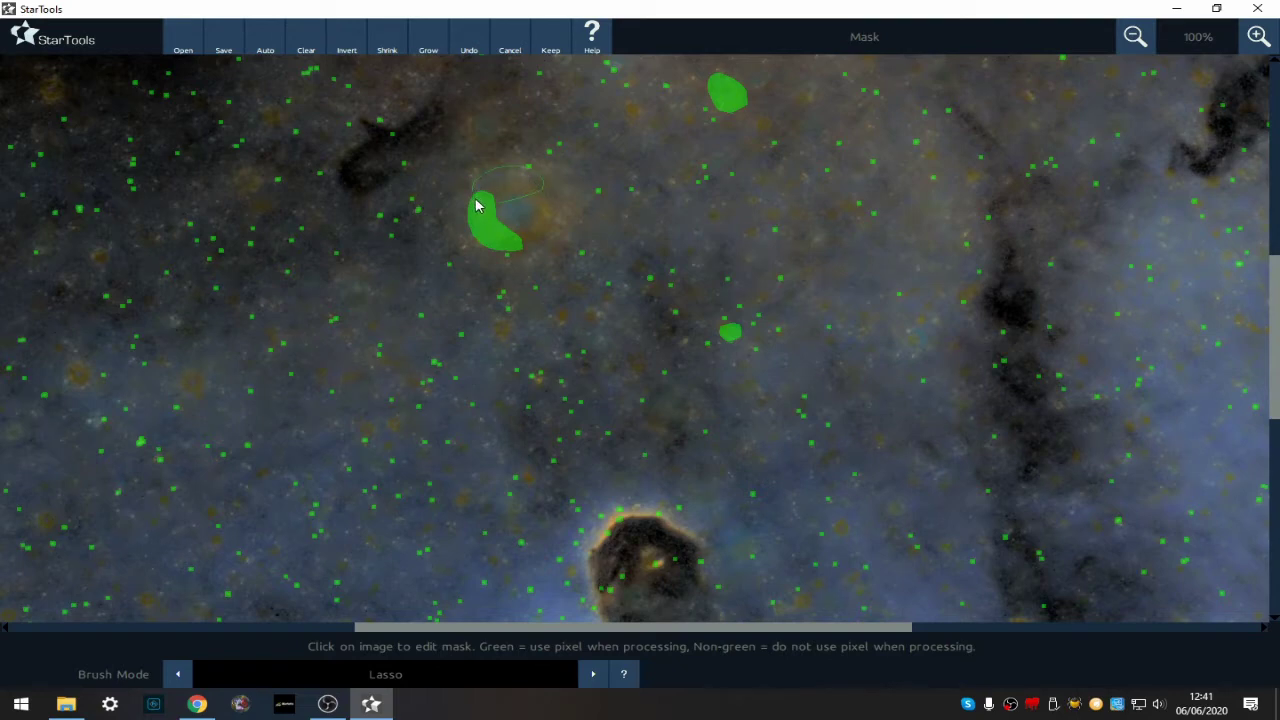
drag(476, 205, 510, 210)
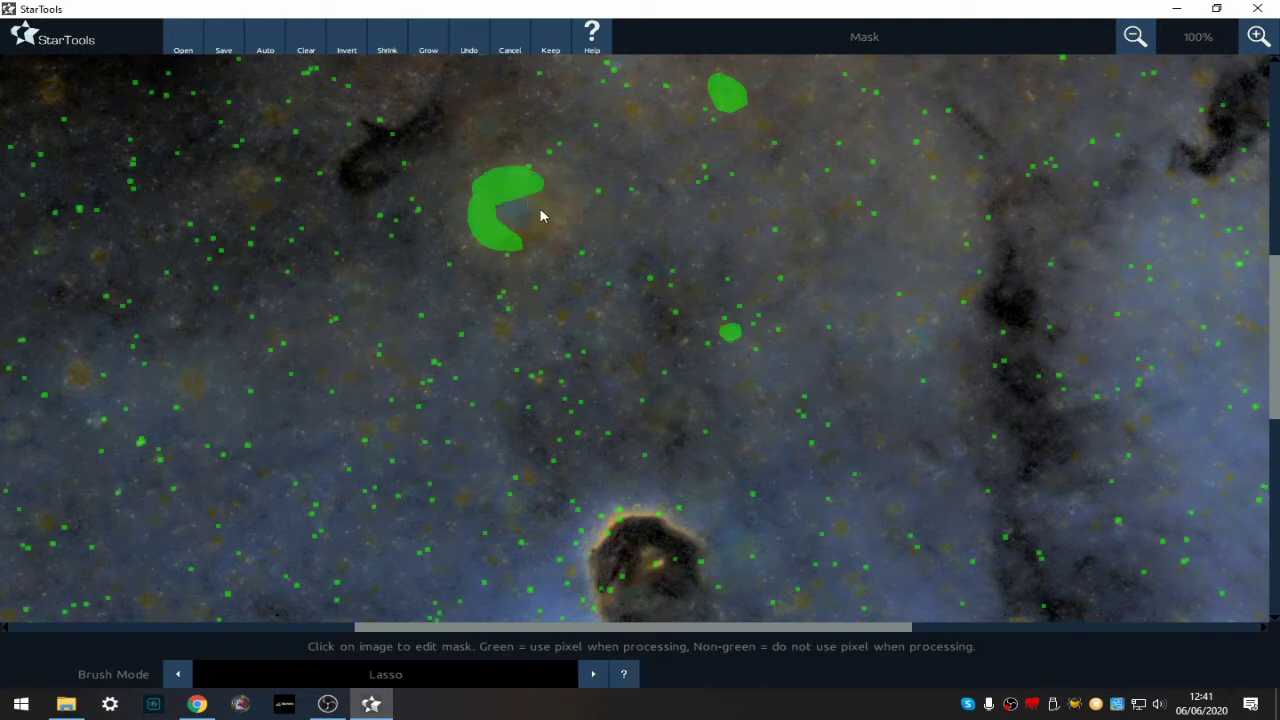
mouse_move(557, 193)
mouse_down()
mouse_move(529, 194)
mouse_move(530, 217)
mouse_up()
mouse_move(516, 233)
mouse_down()
mouse_move(529, 220)
mouse_move(545, 228)
mouse_up()
Zoom out to fit the whole image and keep the edited star mask
click(1134, 38)
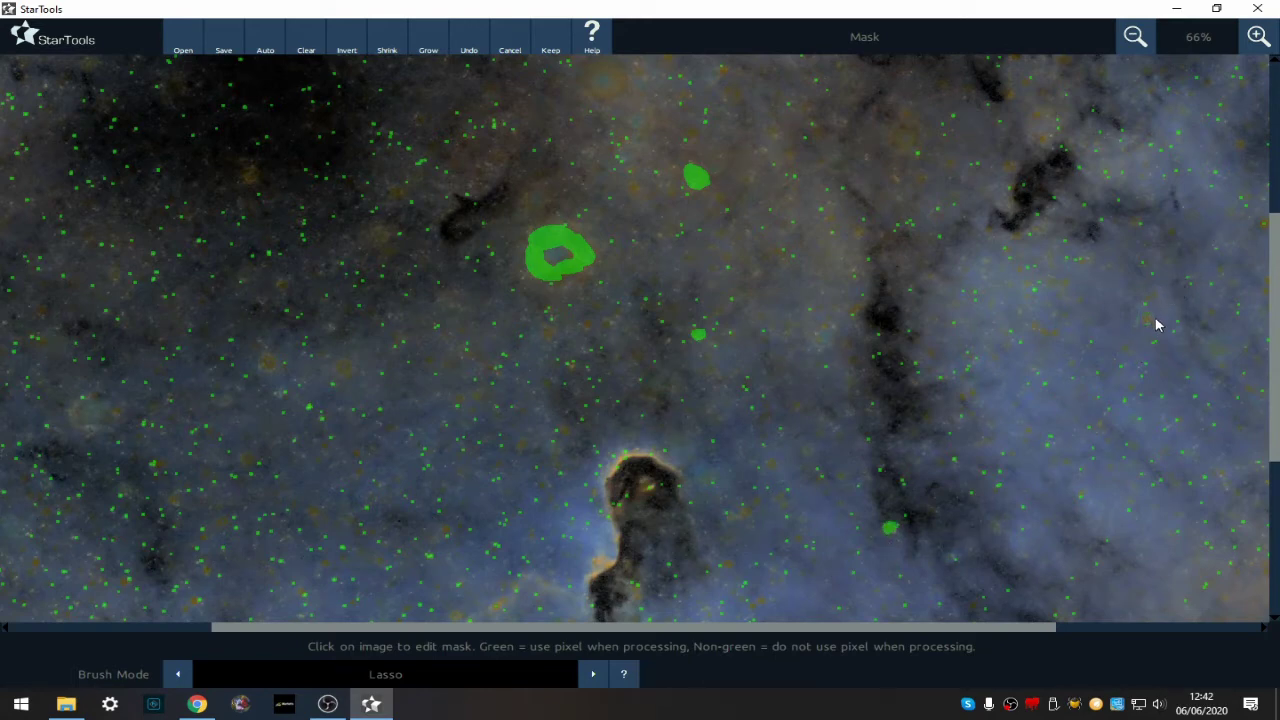
click(1134, 36)
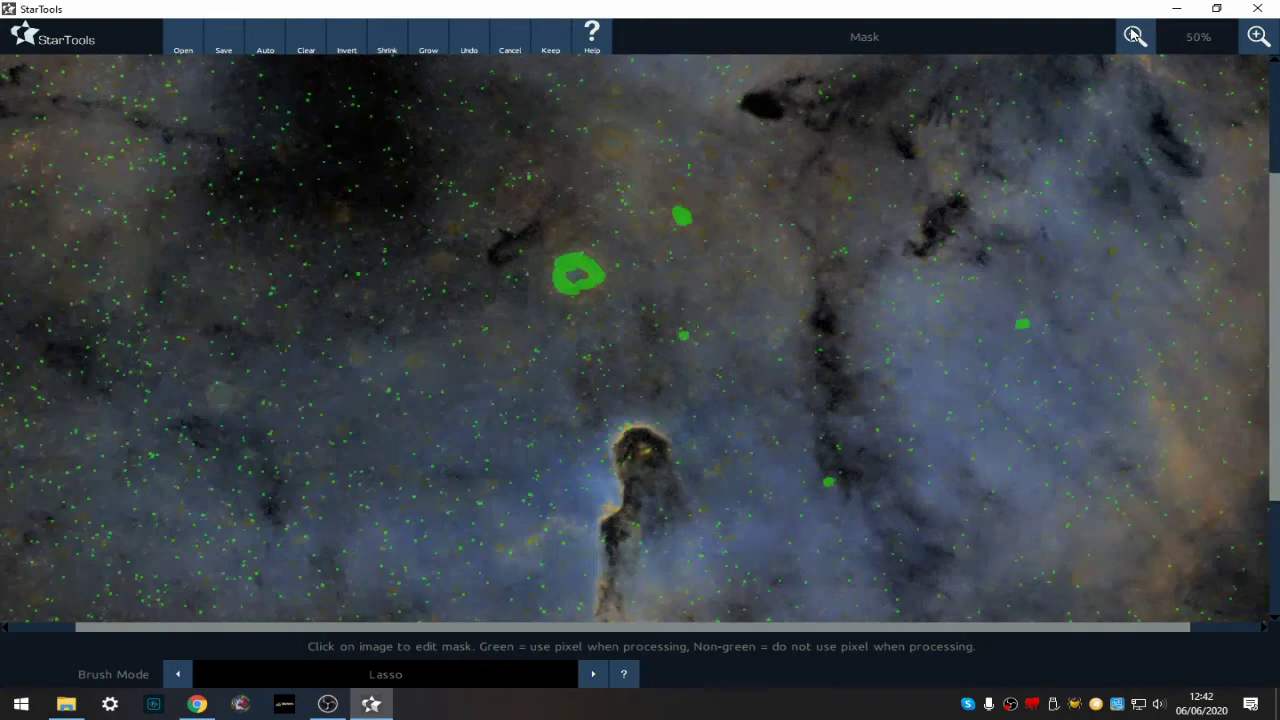
click(1134, 36)
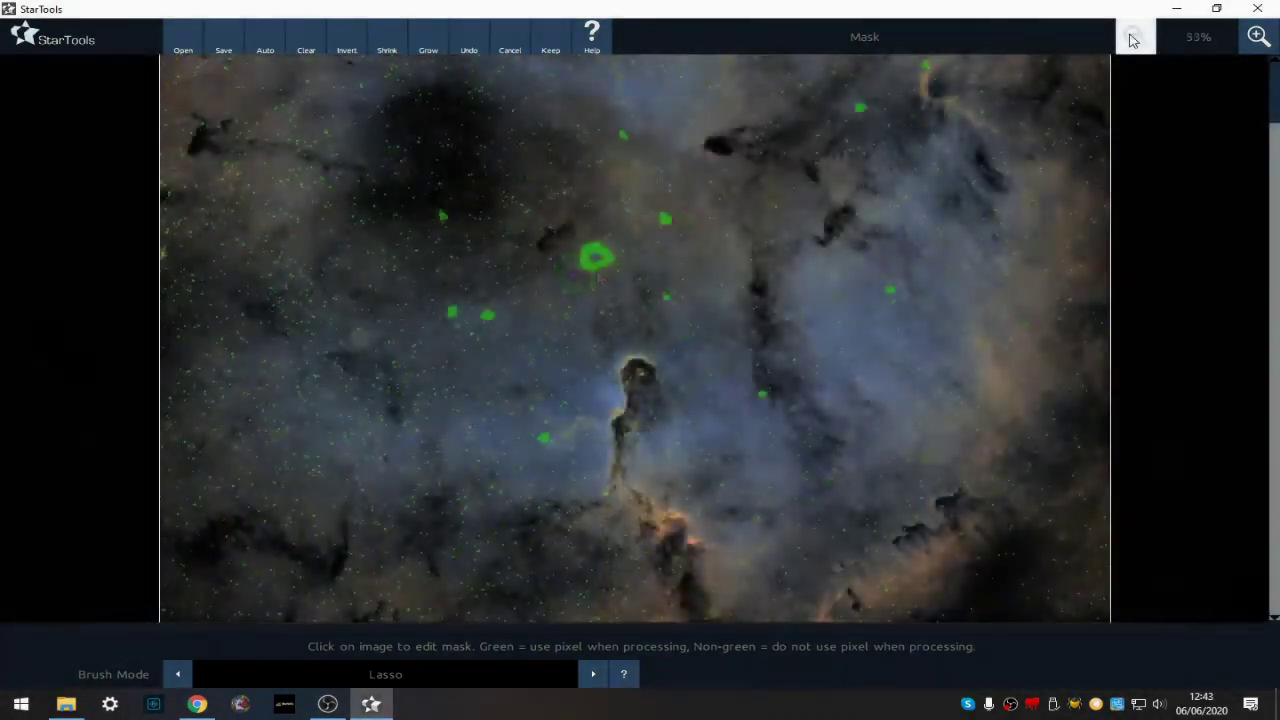
click(1132, 35)
click(555, 50)
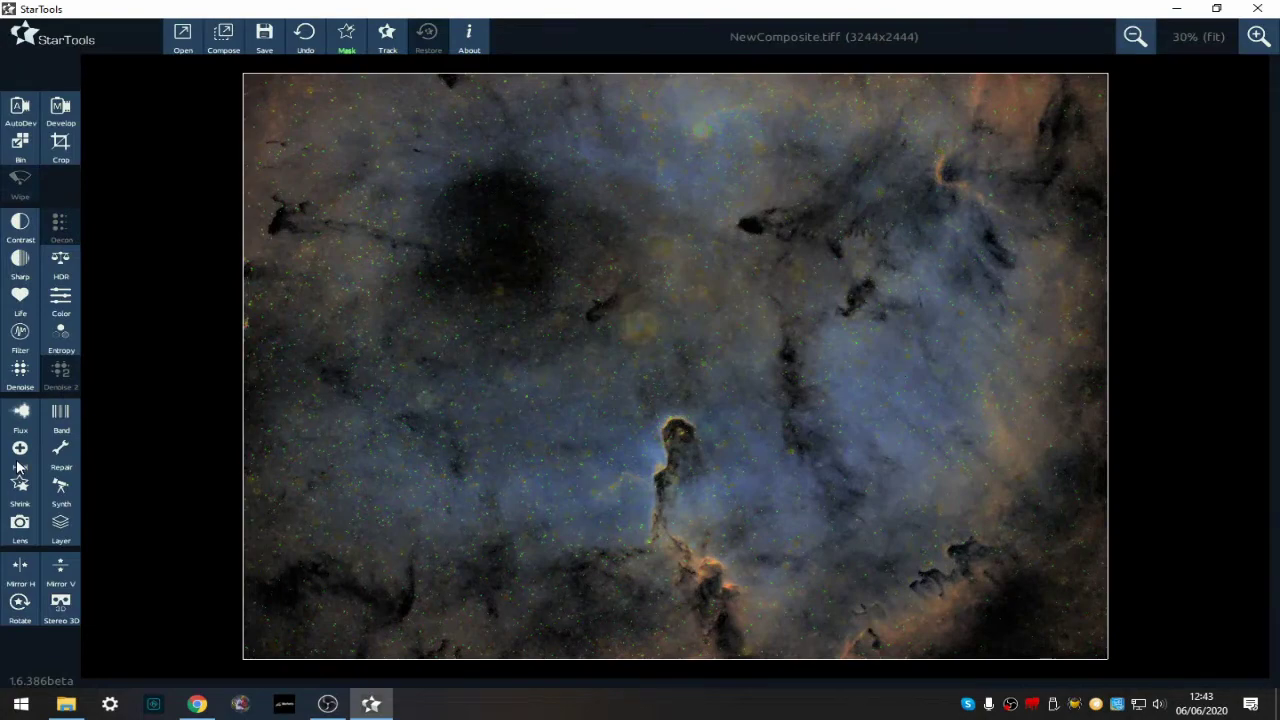
Heal the masked stars out, compare before and after, and keep the starless nebula
click(19, 460)
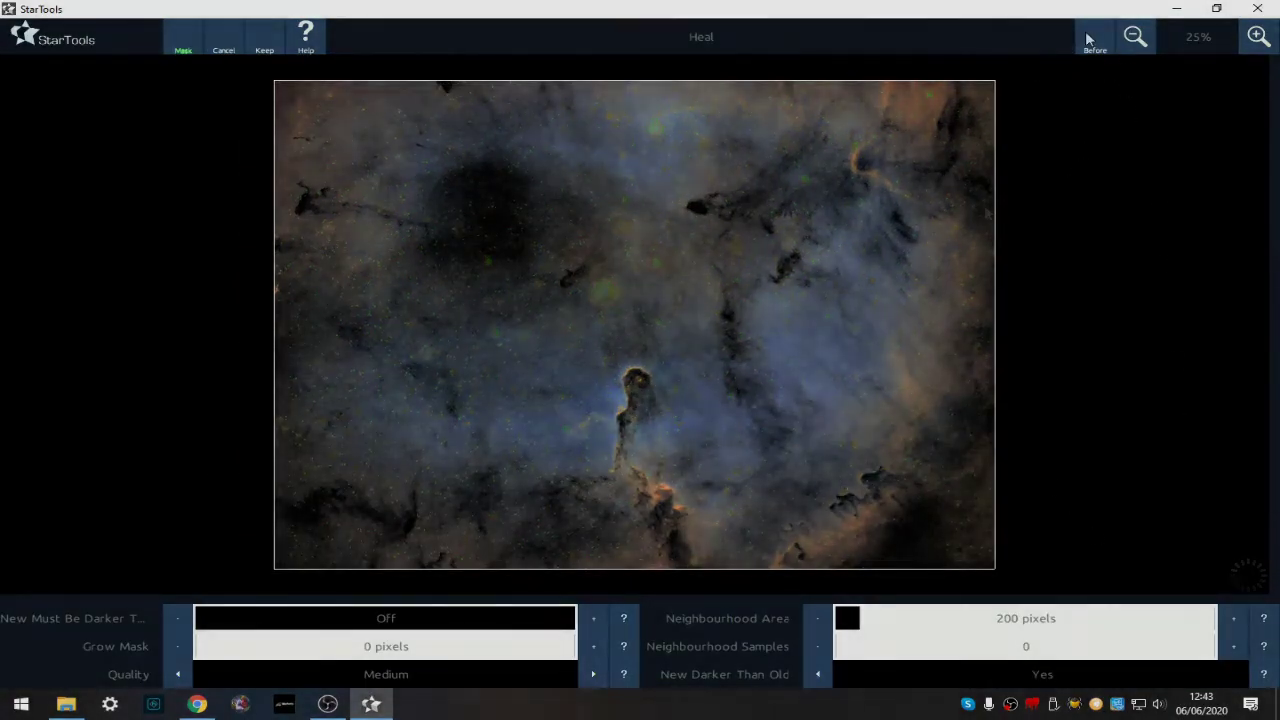
click(1088, 37)
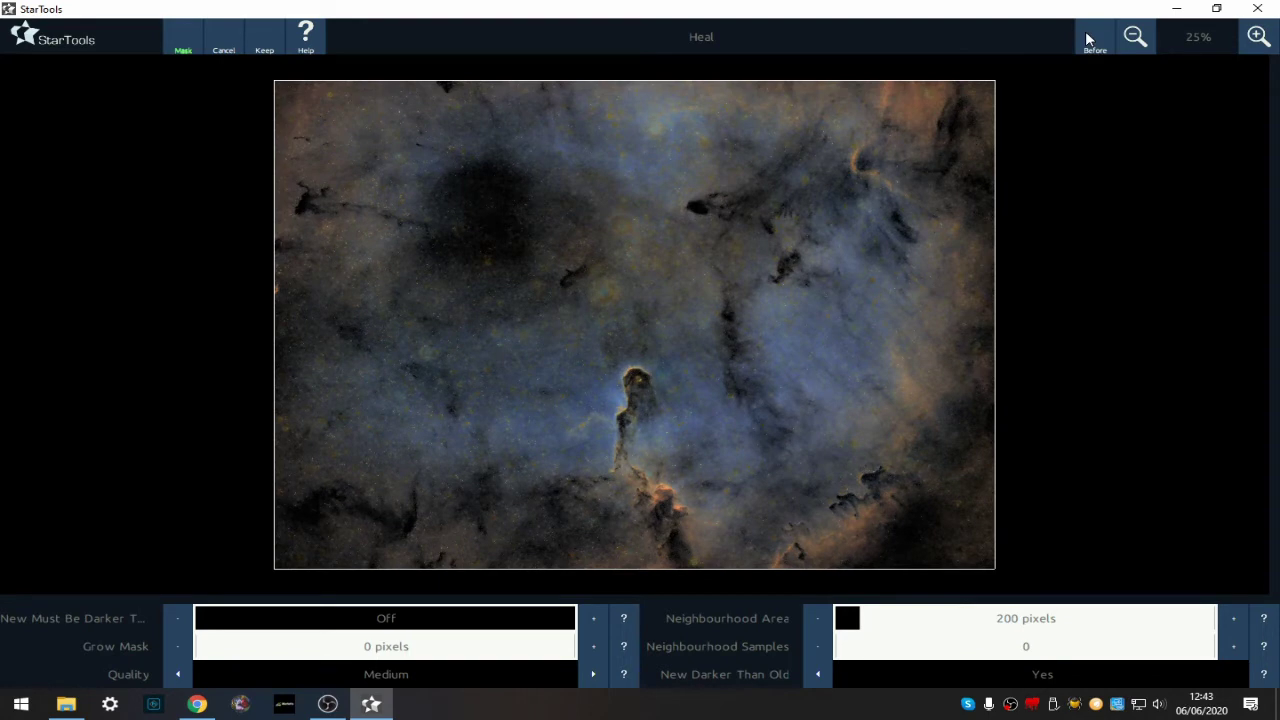
click(1088, 37)
click(1088, 37)
click(264, 46)
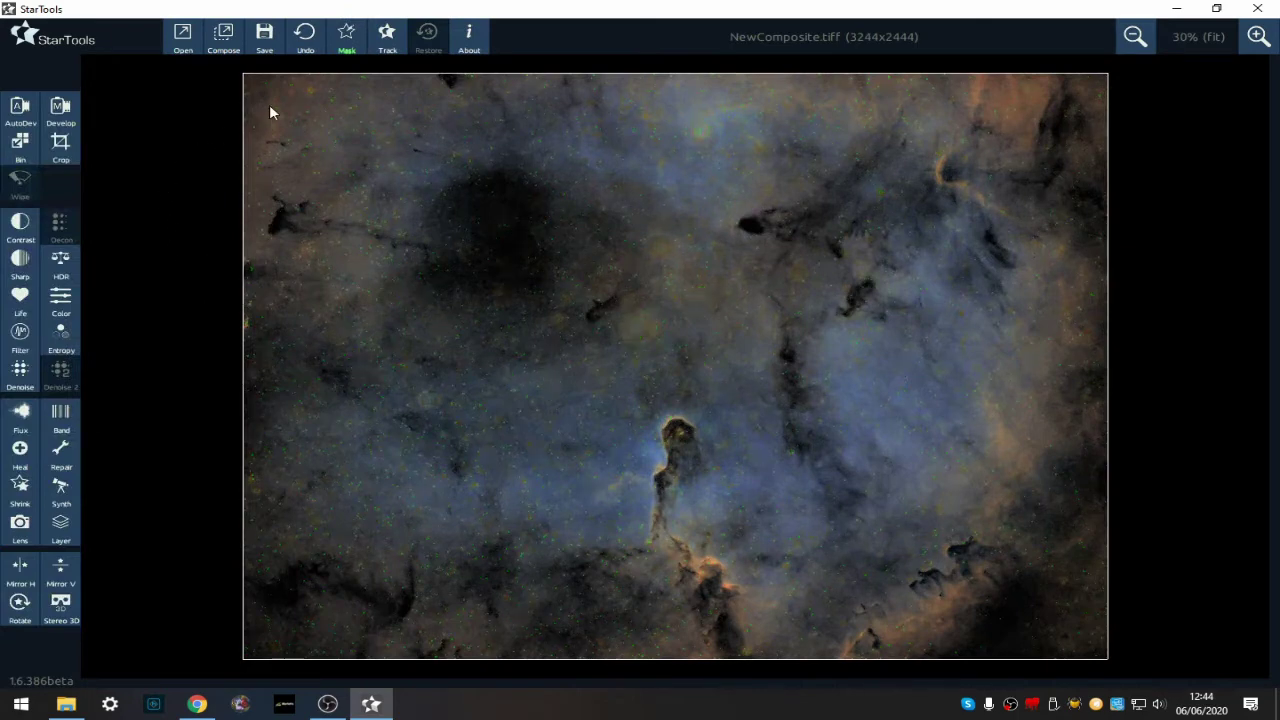
Save the starless image as NewComposite.tiff in the wipe folder
click(264, 40)
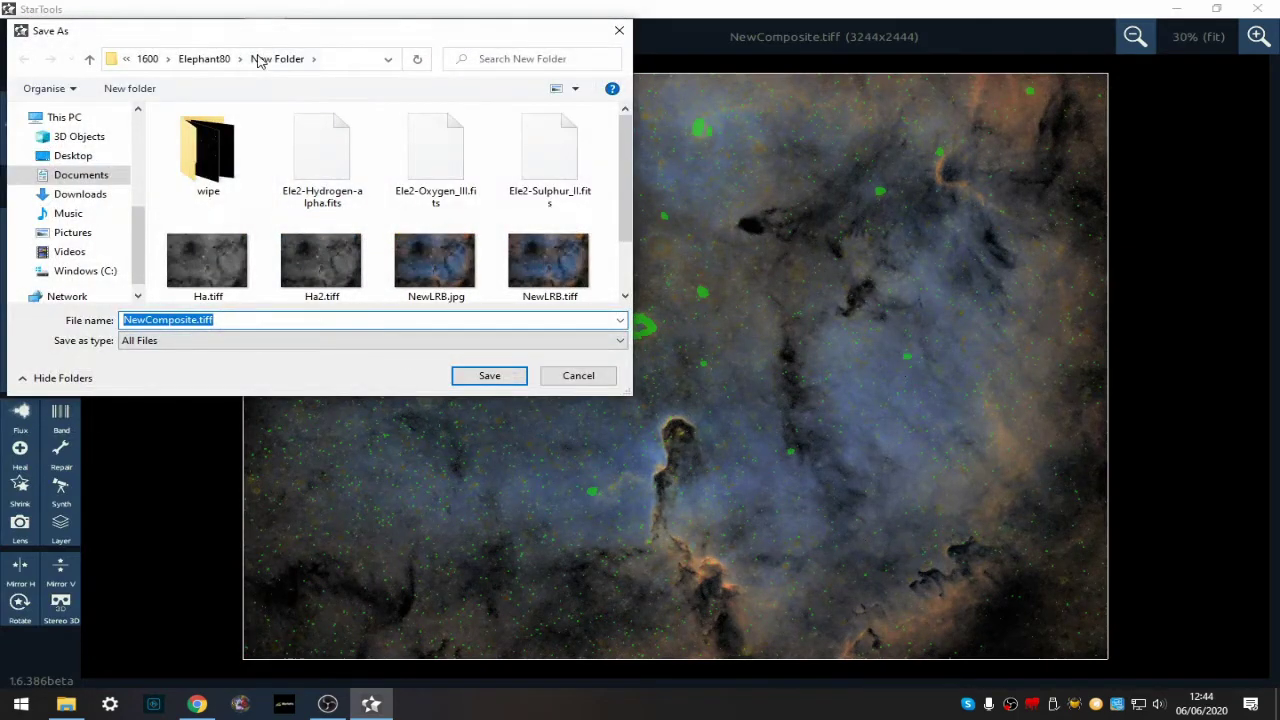
double_click(238, 138)
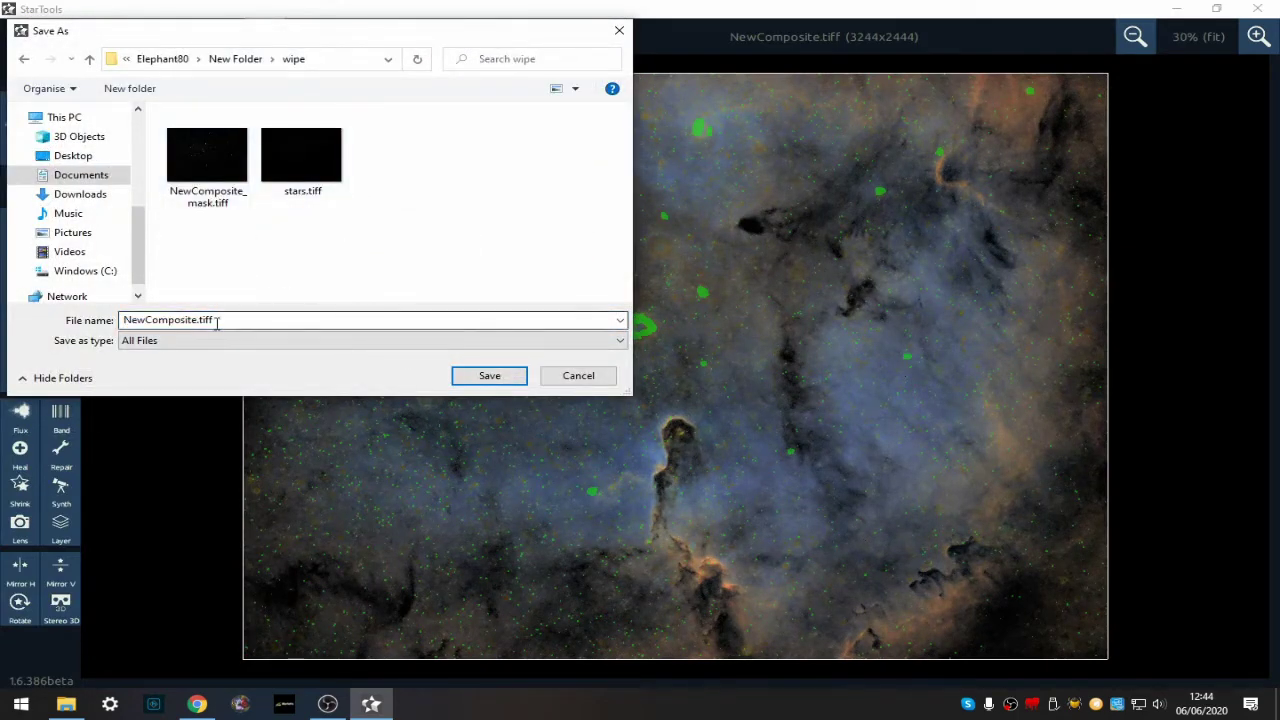
click(489, 376)
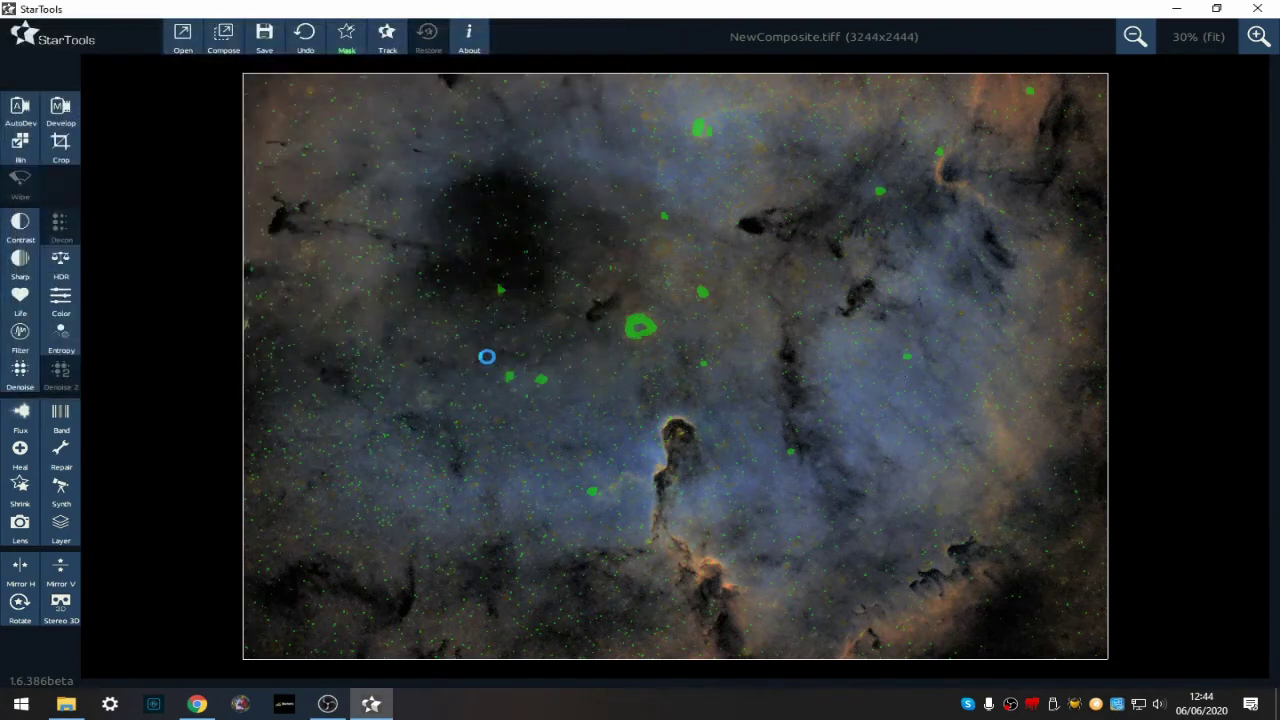
Open stars.tiff as linear data and zoom in on the star field
click(183, 35)
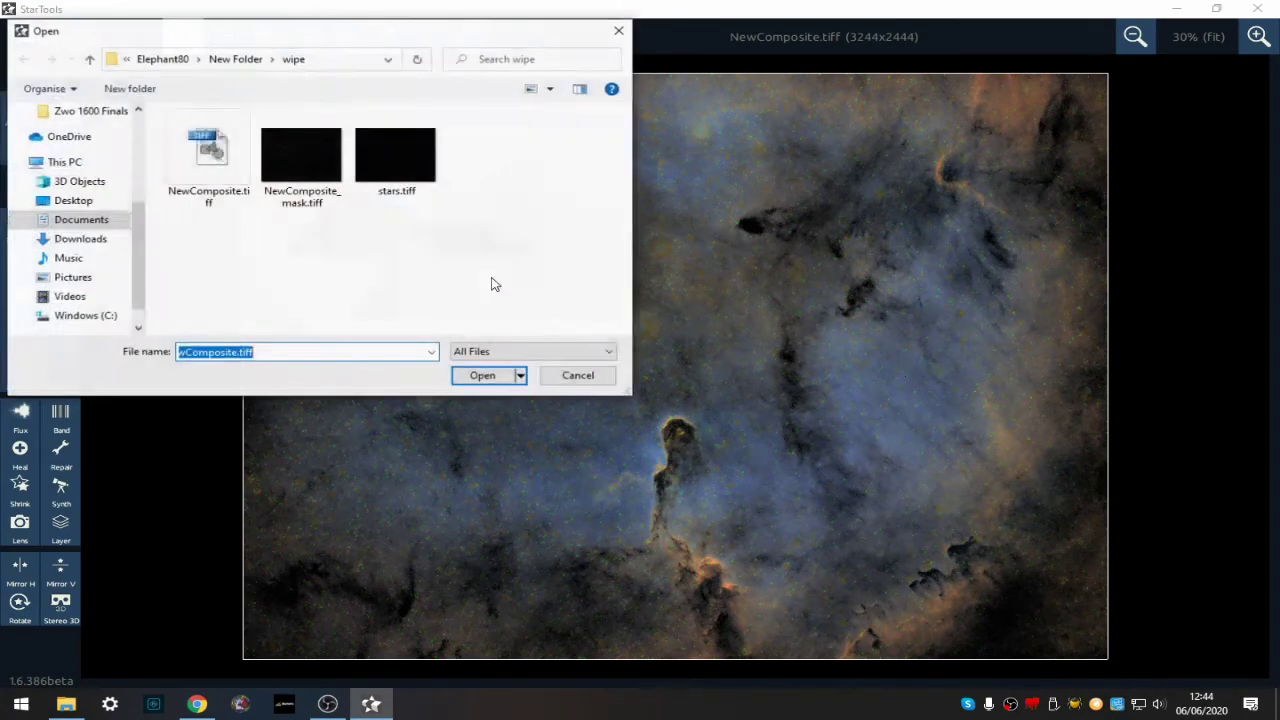
click(486, 375)
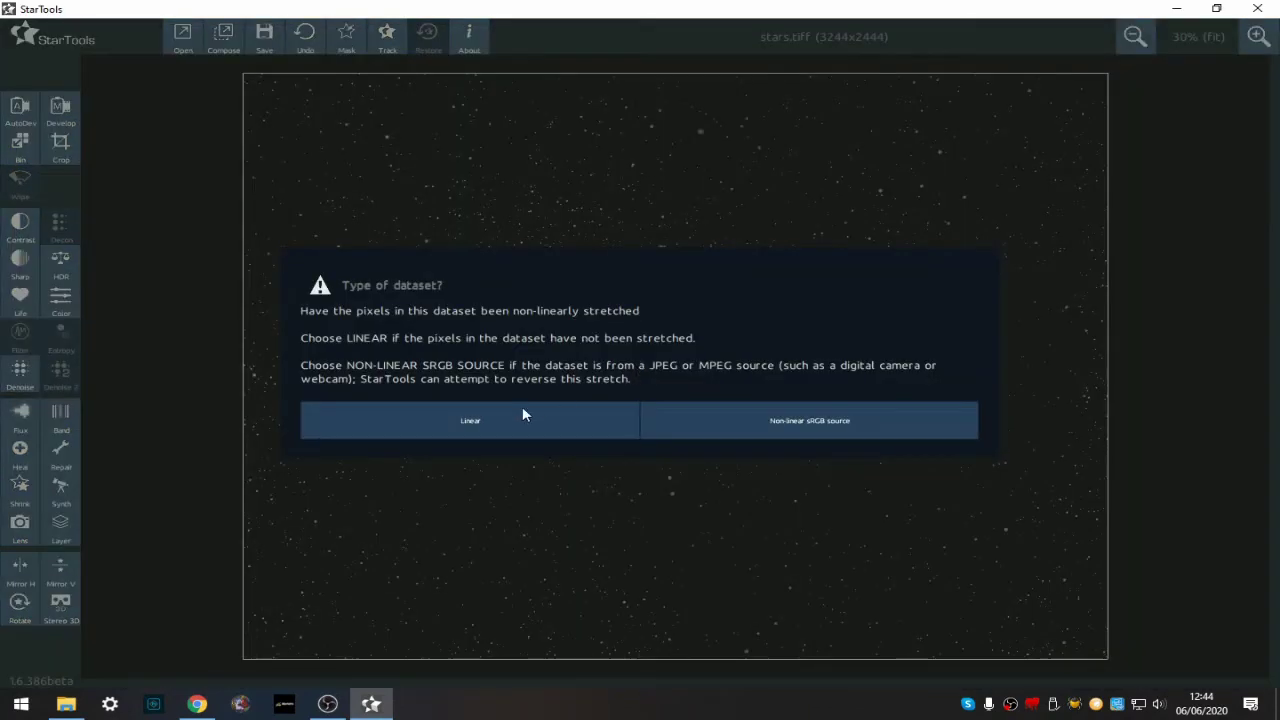
click(490, 419)
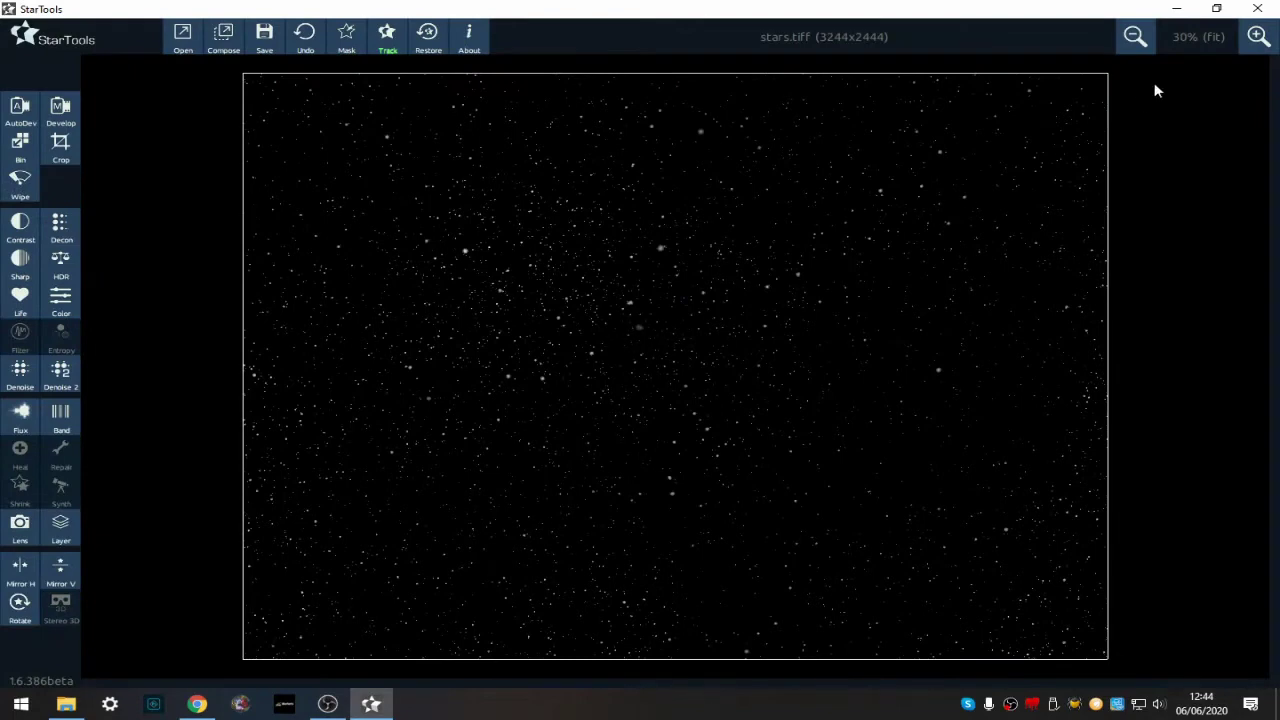
click(1258, 36)
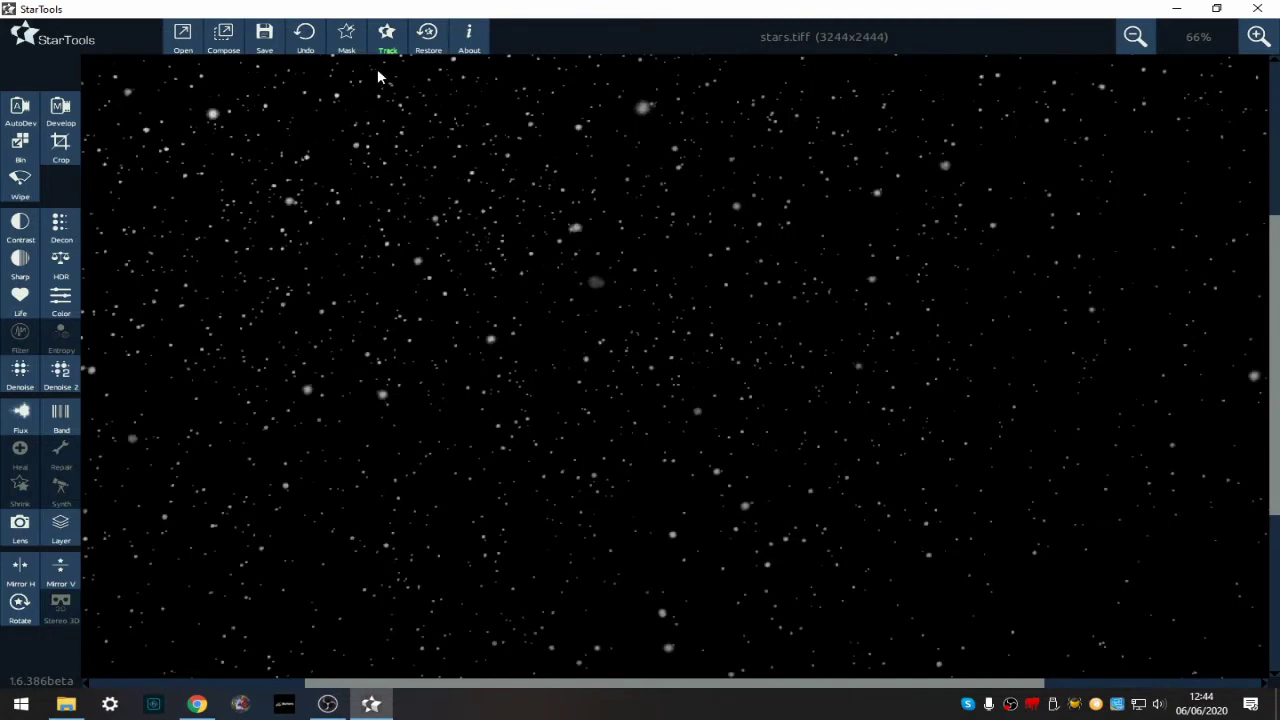
click(345, 38)
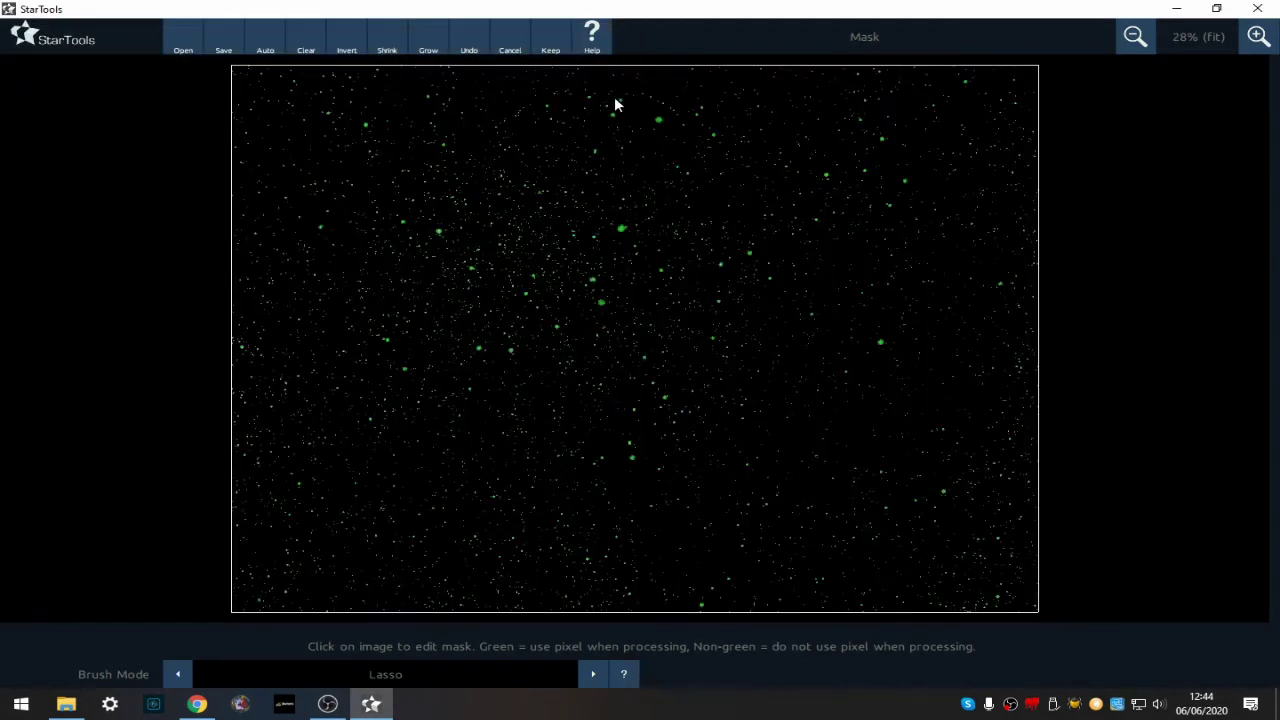
Shrink and grow the stars.tiff star mask, undo the last change, and keep it
click(380, 44)
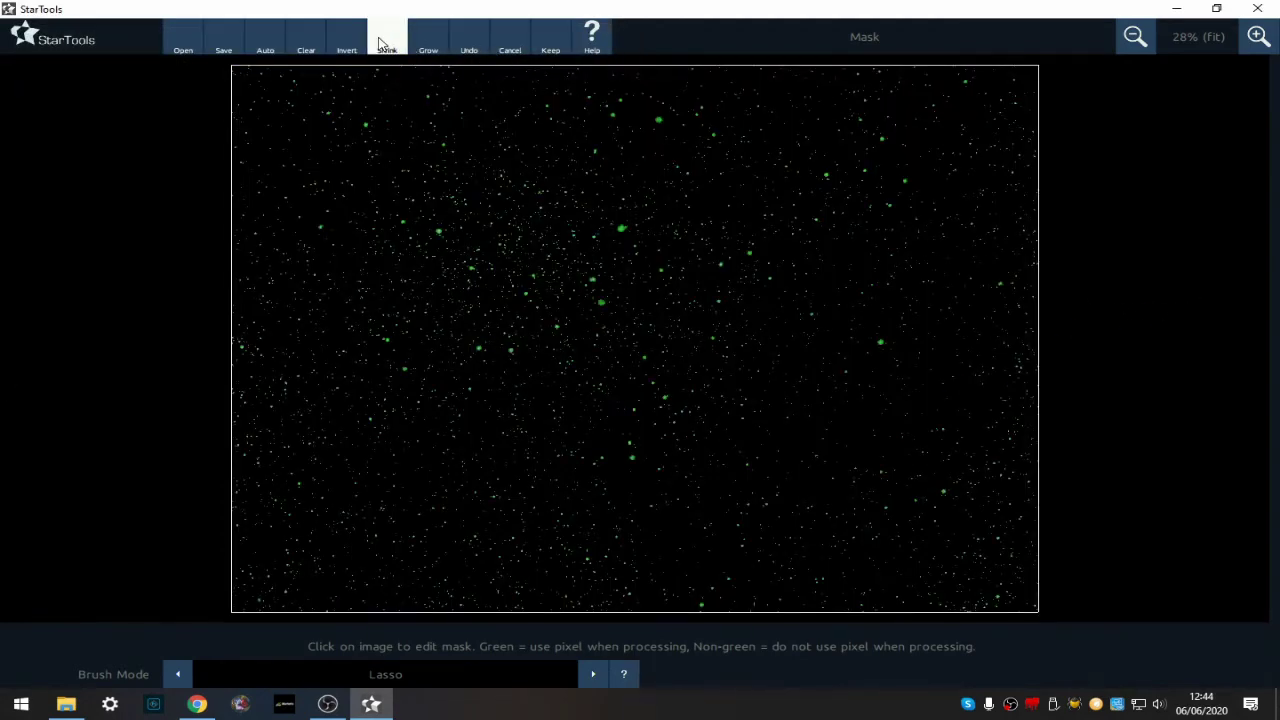
click(425, 44)
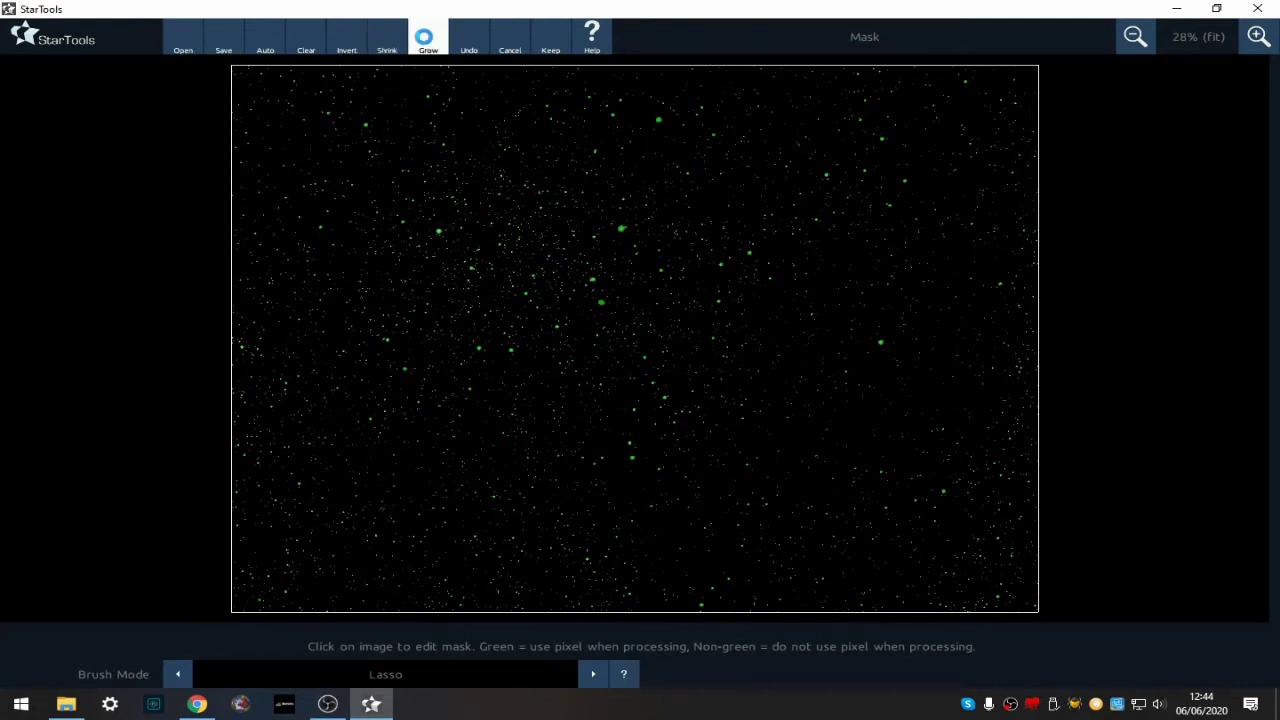
click(470, 49)
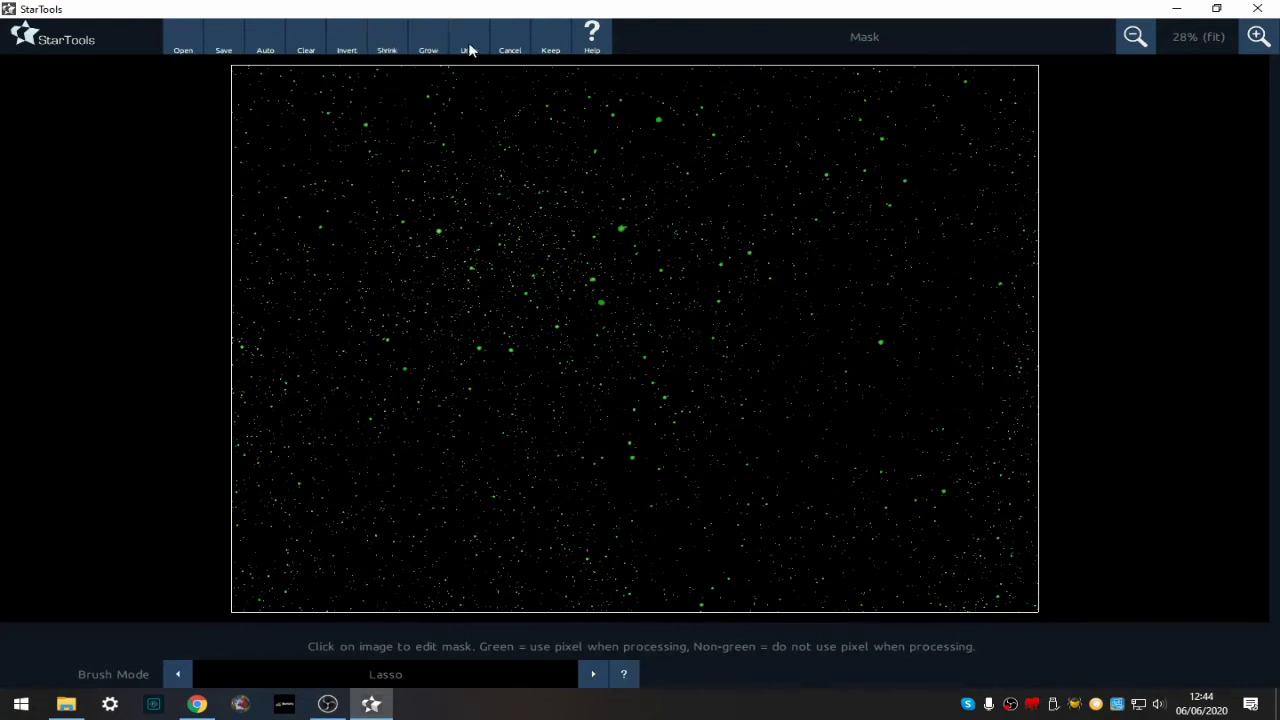
click(548, 46)
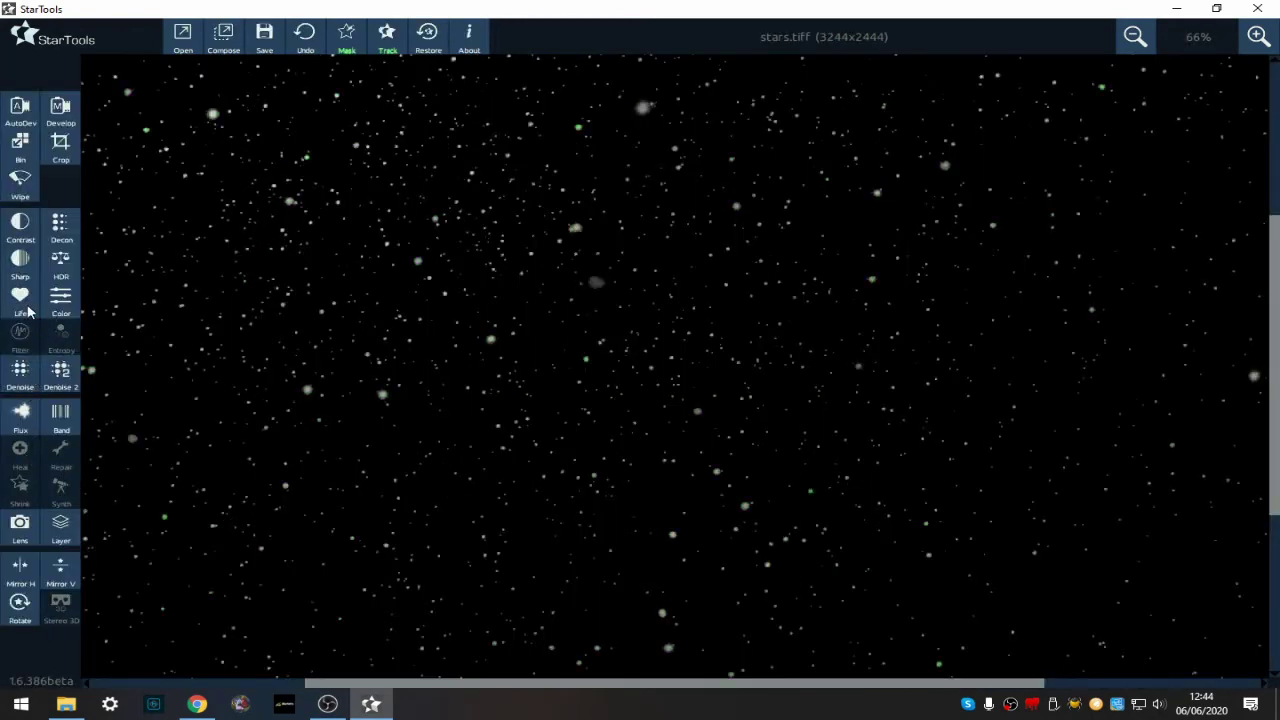
Render the moderate Life preset on the star field, compare with the original, and keep it
click(20, 298)
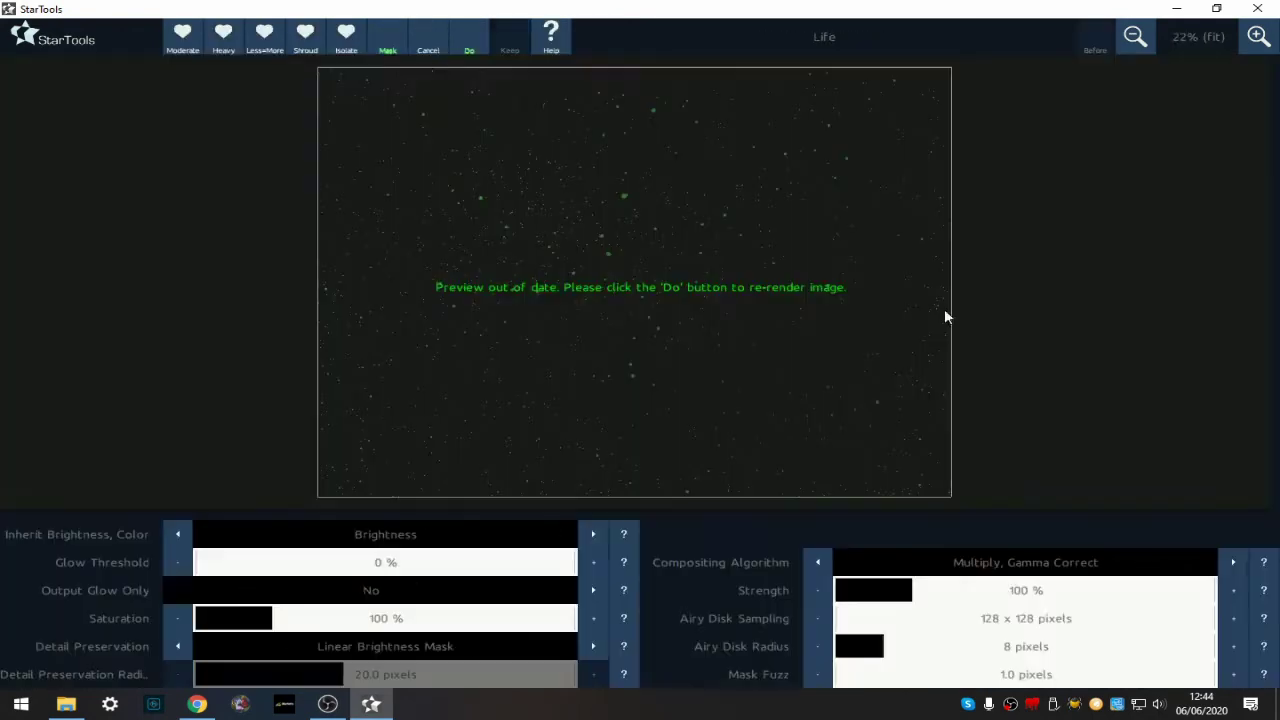
click(186, 44)
click(466, 48)
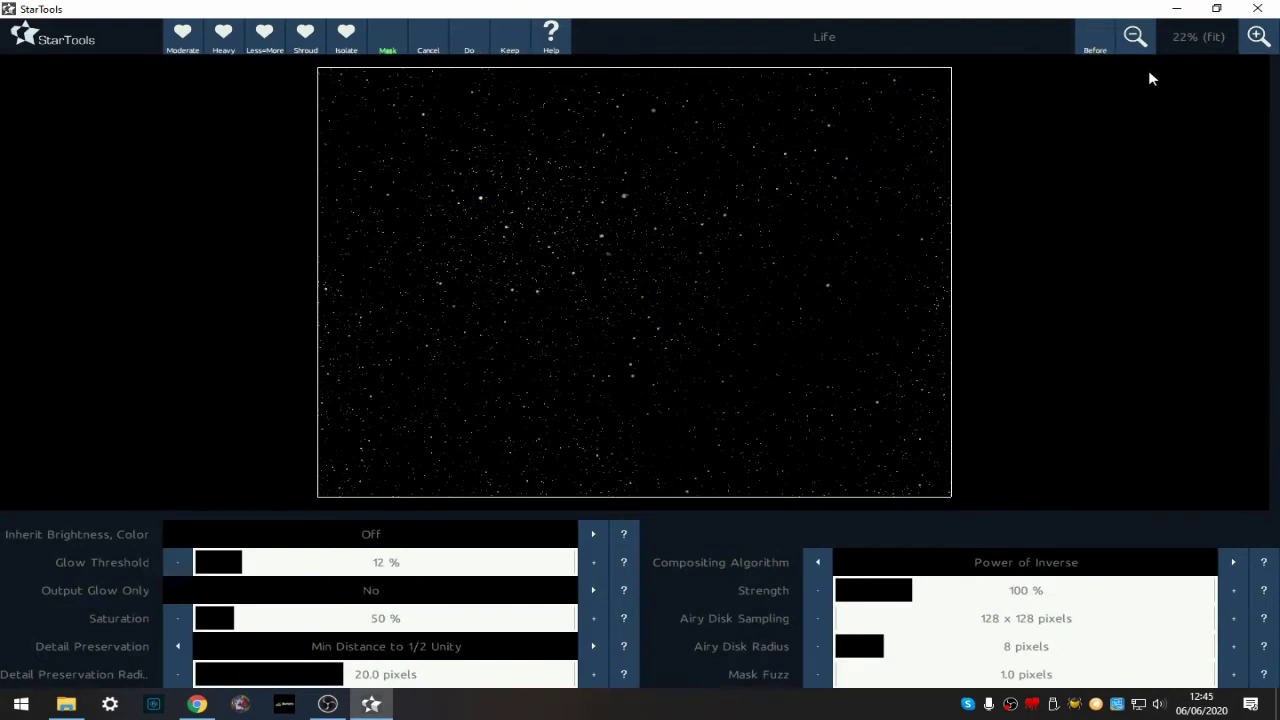
click(1093, 42)
click(512, 44)
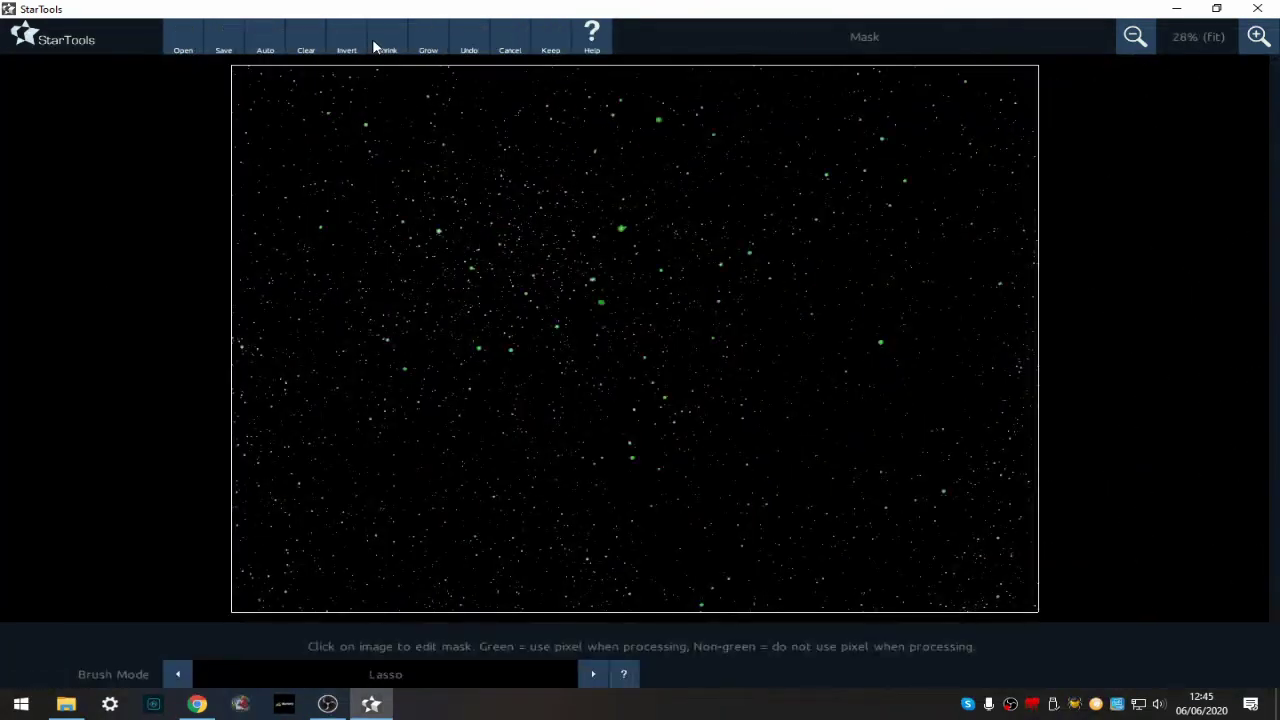
Clear the mask and flood-fill lighter pixels to mask only the large fuzzy star
click(306, 44)
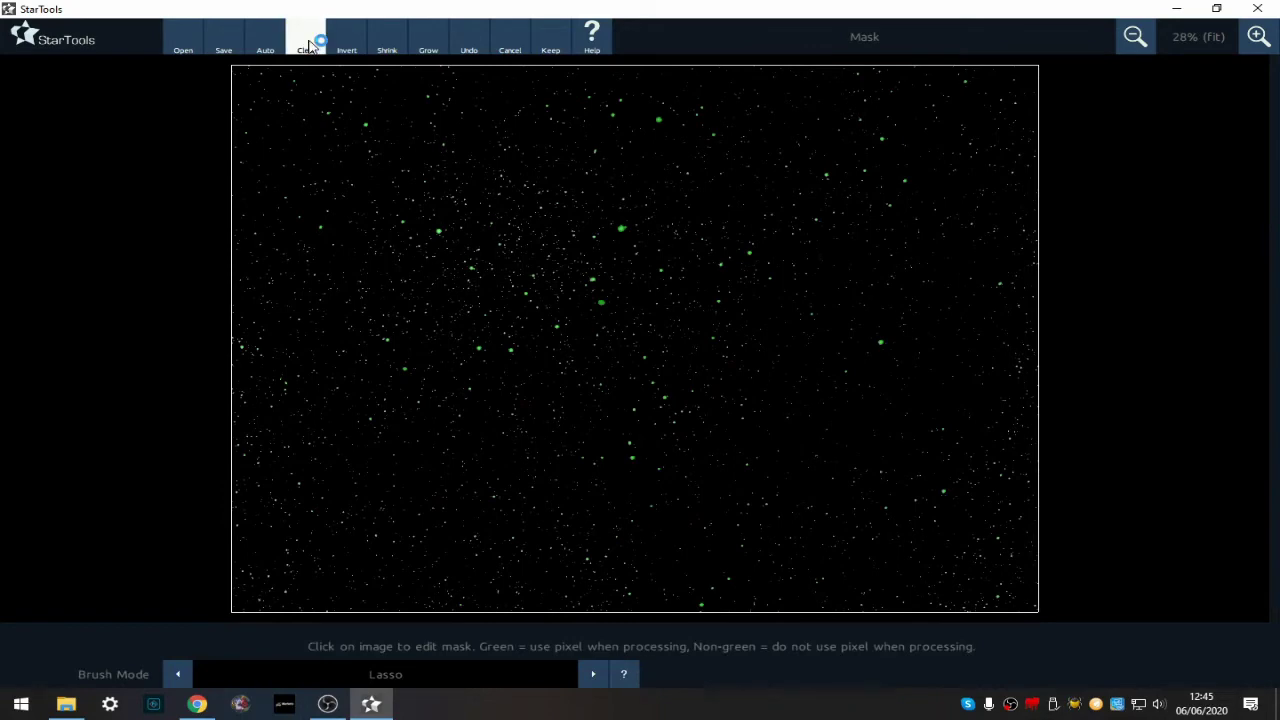
click(1258, 38)
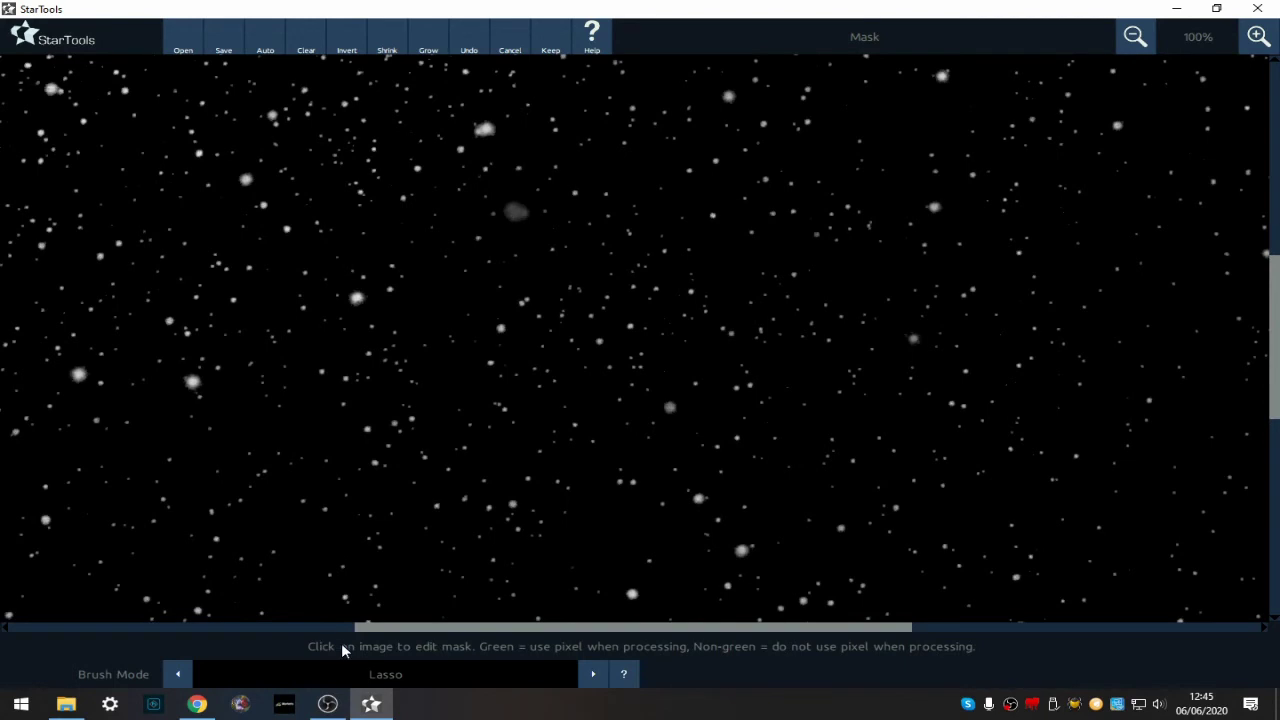
click(385, 674)
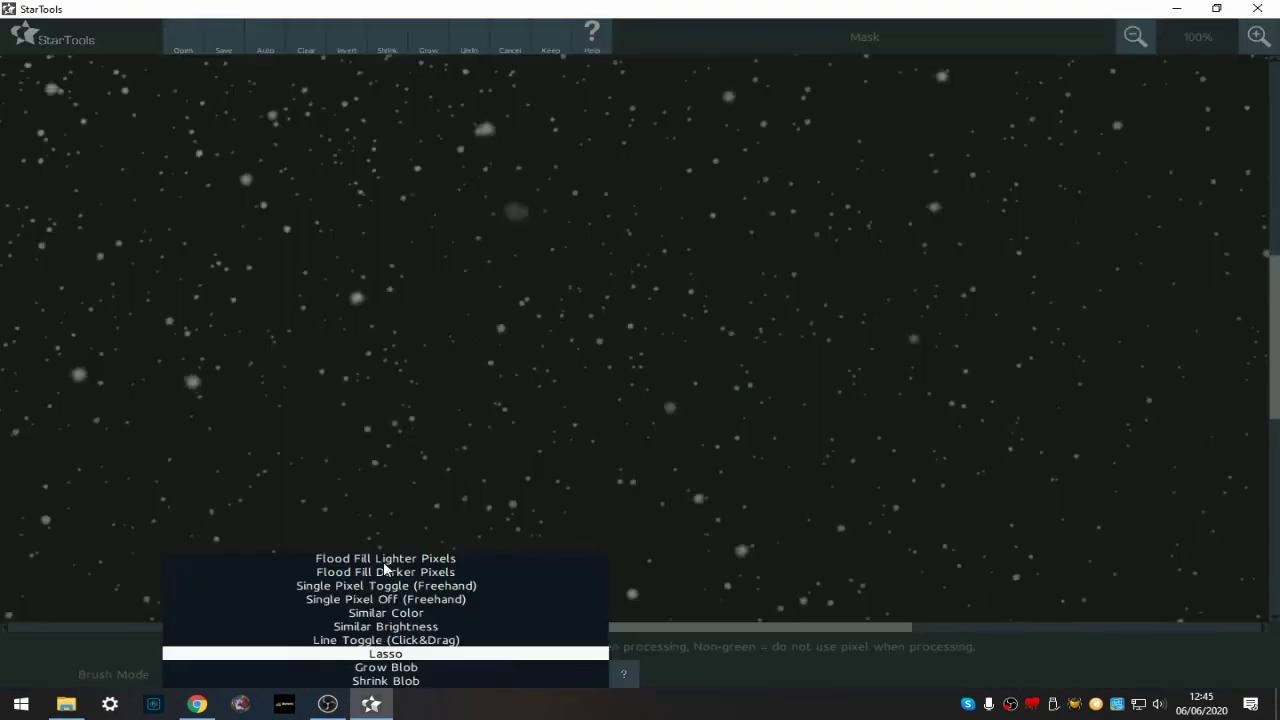
click(385, 558)
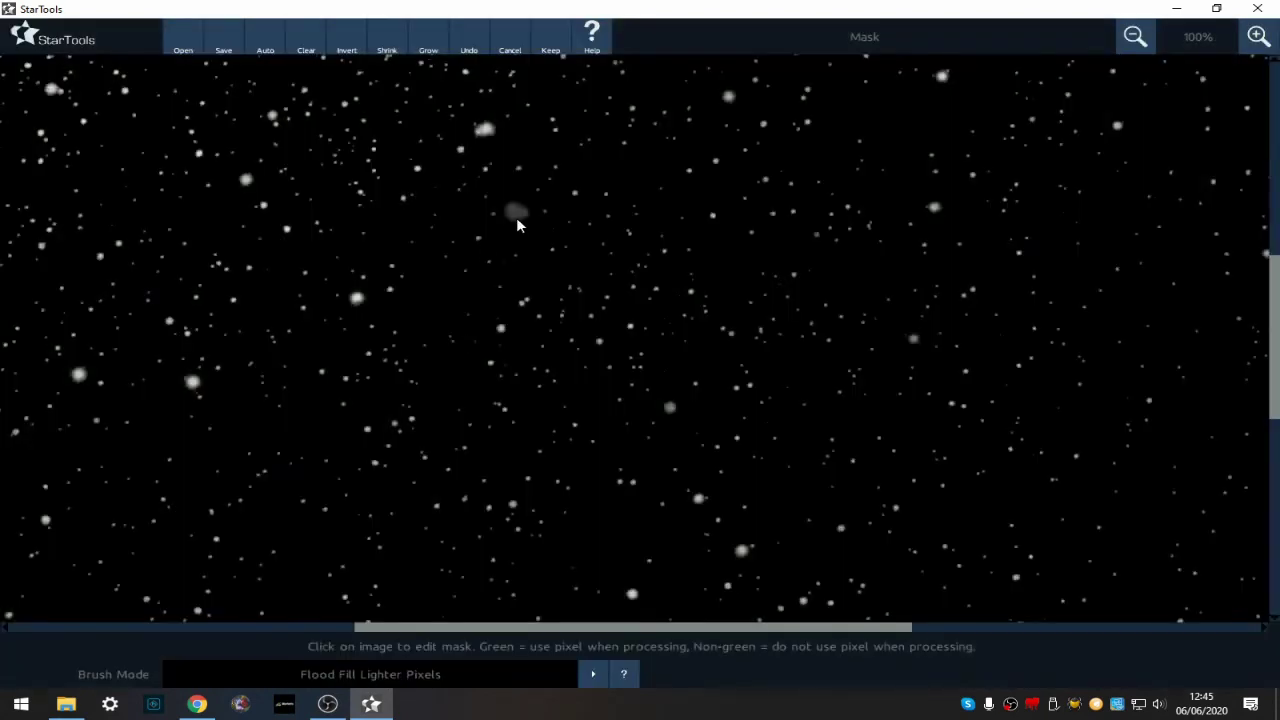
click(1135, 36)
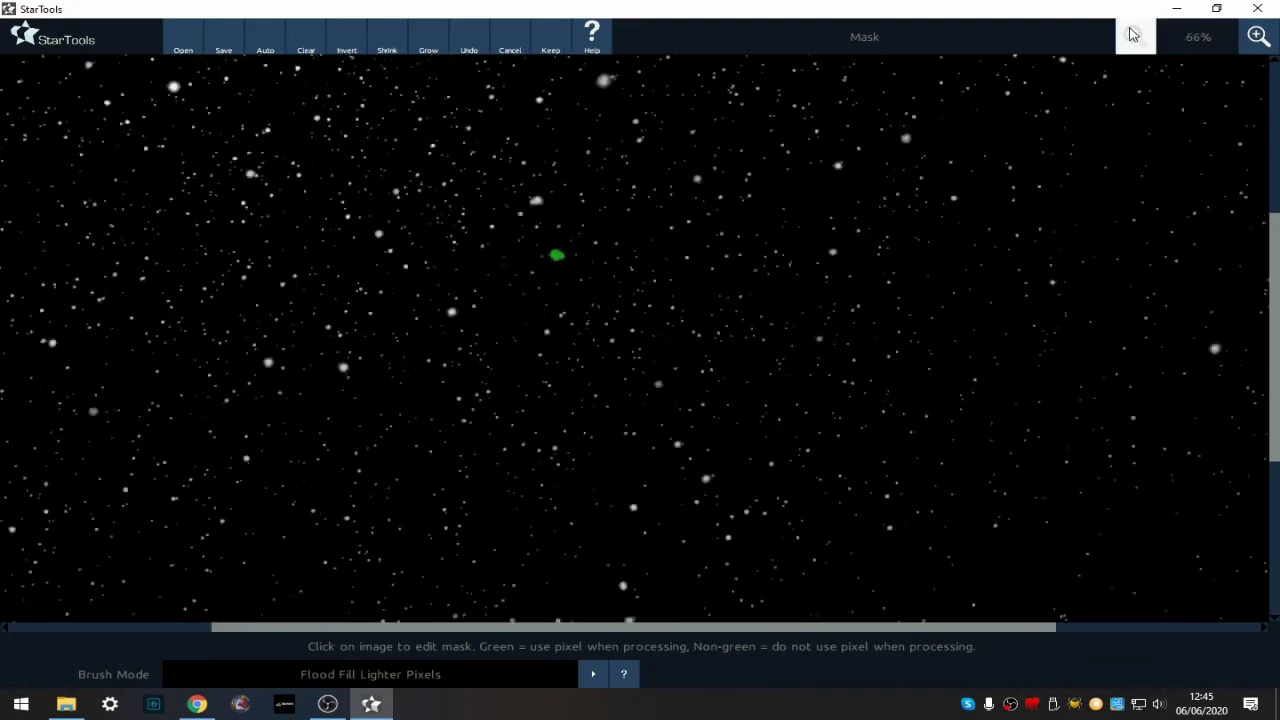
click(1135, 36)
click(548, 44)
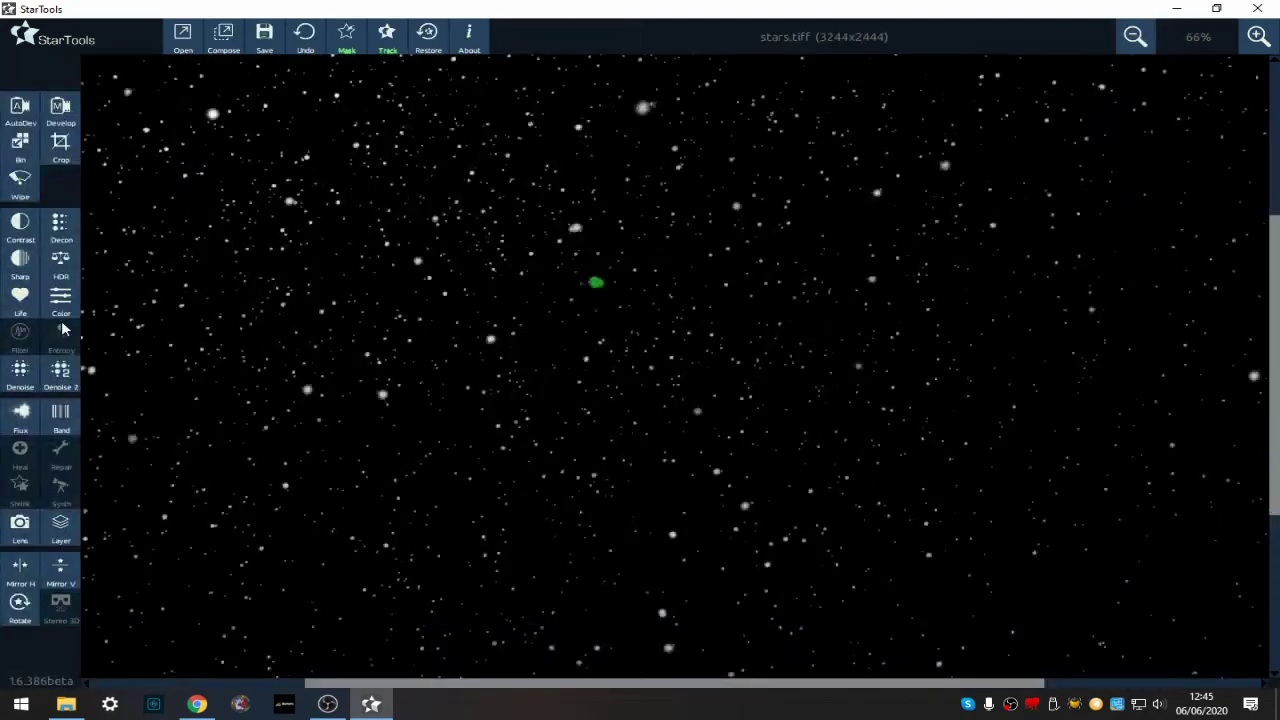
click(20, 297)
Render the Heavy Life preset on the masked star, check the preview, and keep it
click(214, 46)
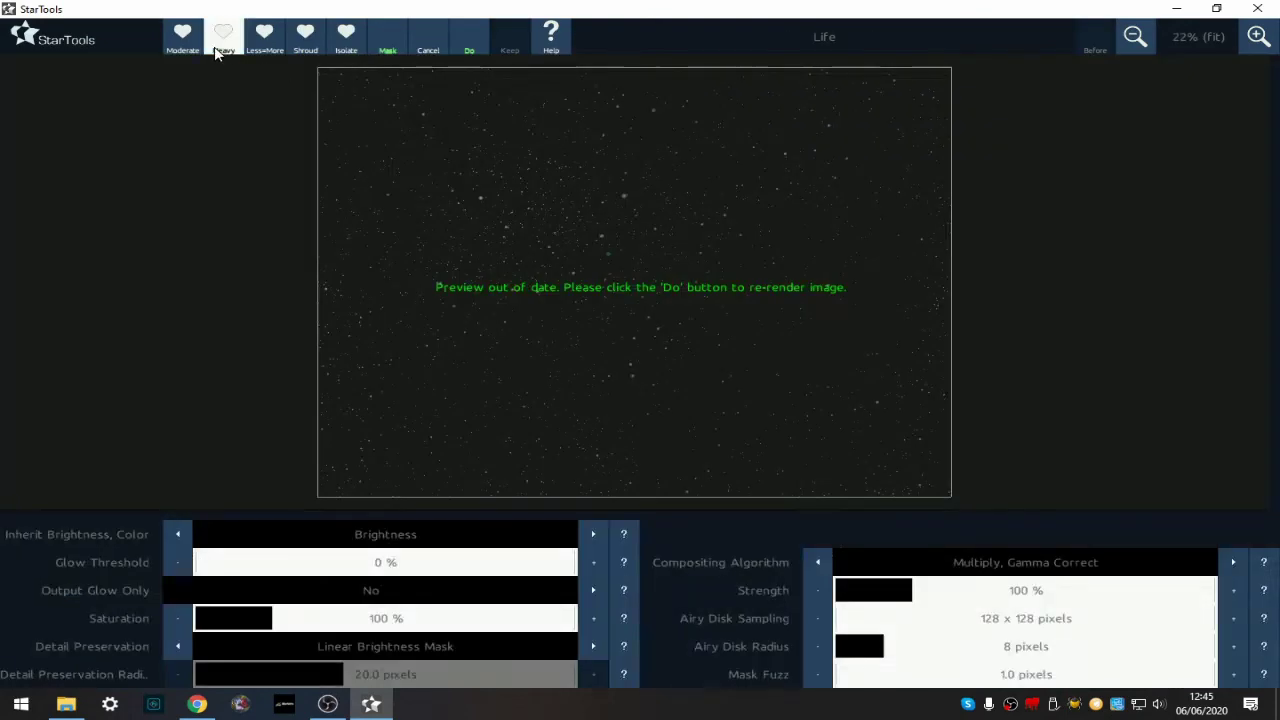
click(477, 38)
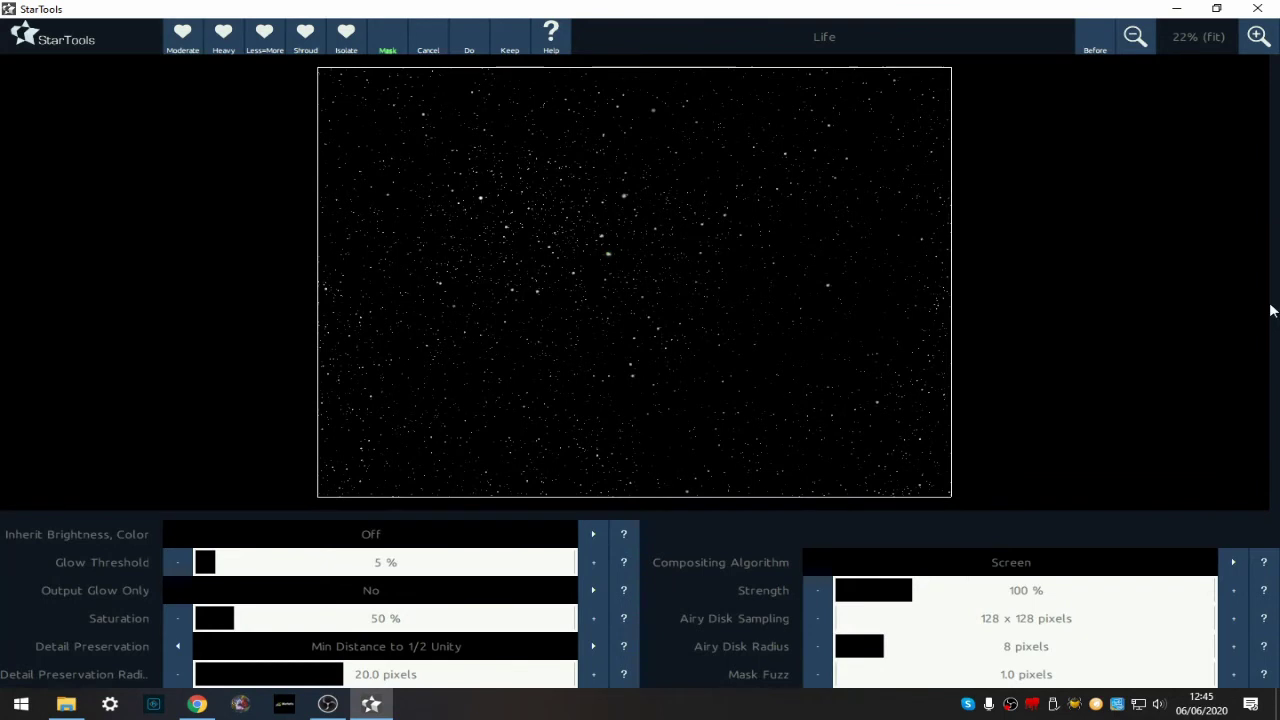
click(1254, 36)
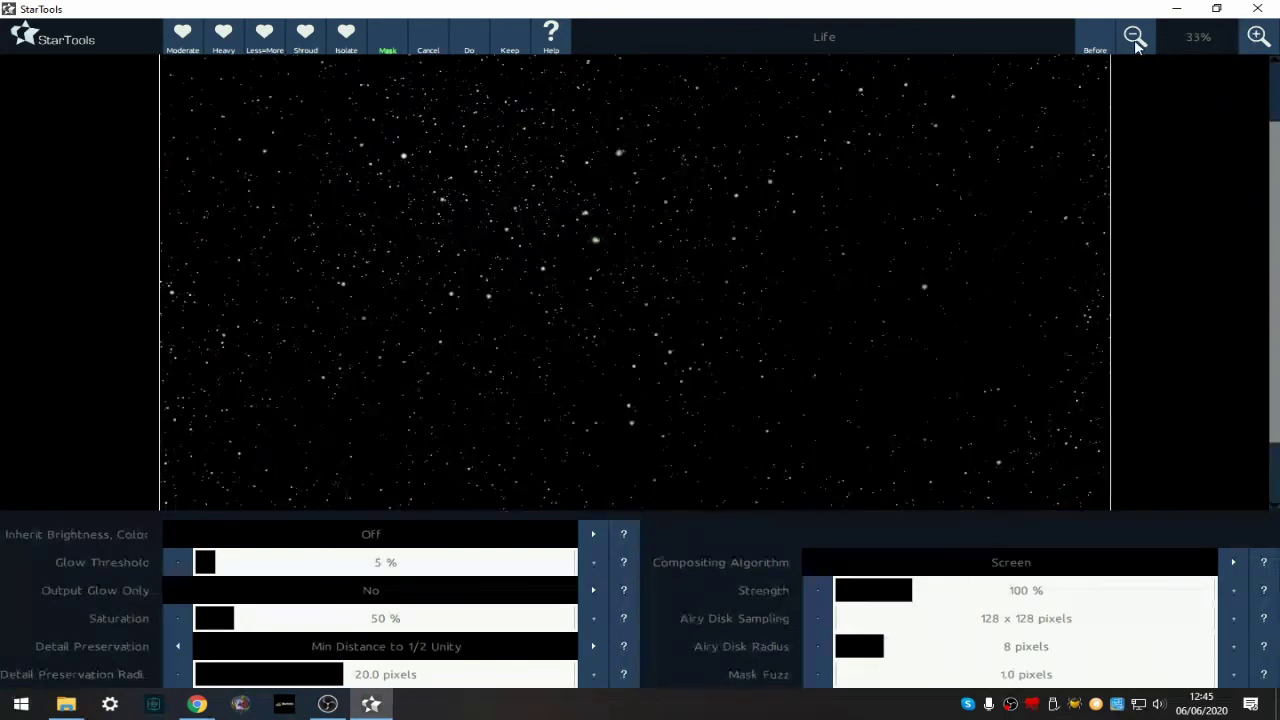
click(503, 50)
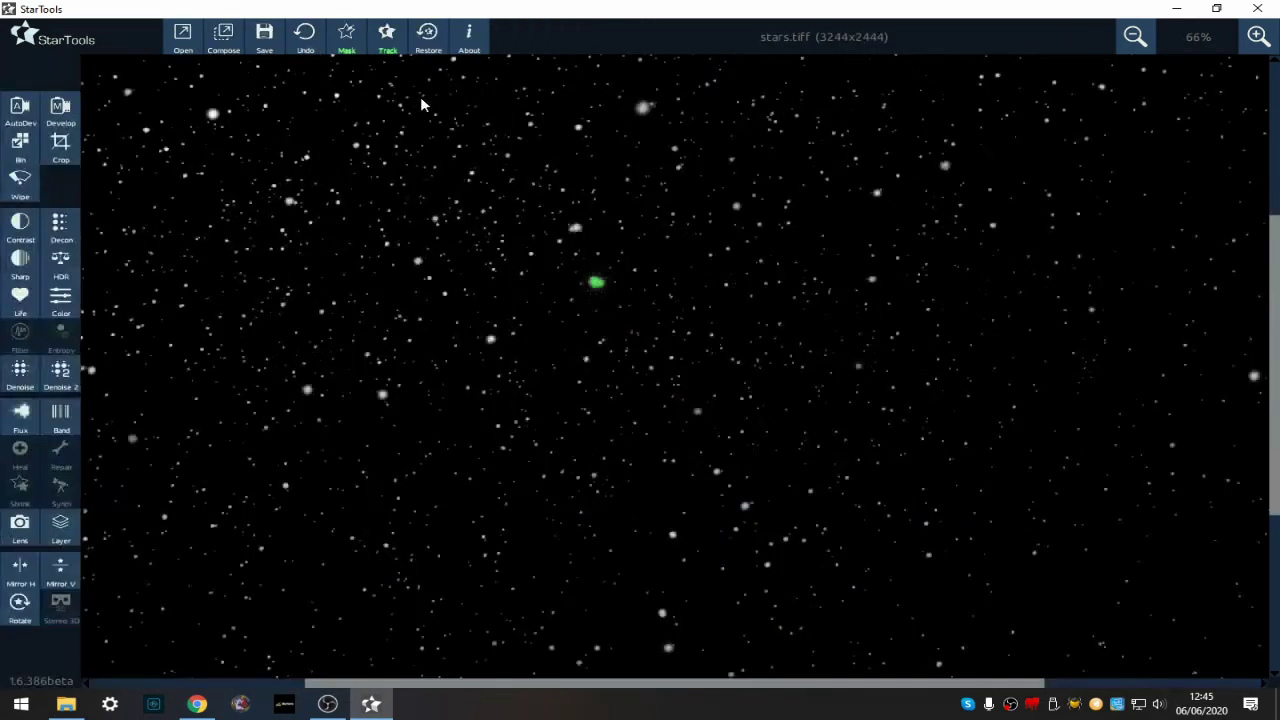
Save the finished star layer over the existing stars.tiff and zoom to fit
click(264, 40)
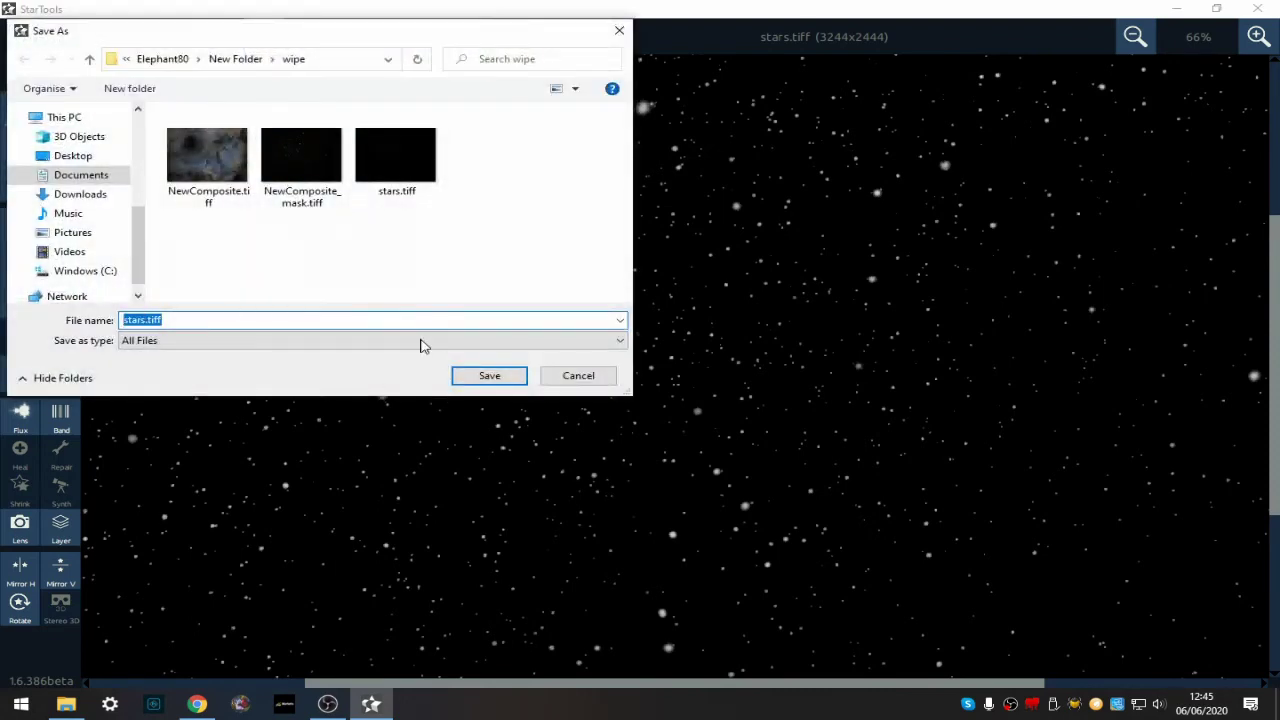
click(497, 382)
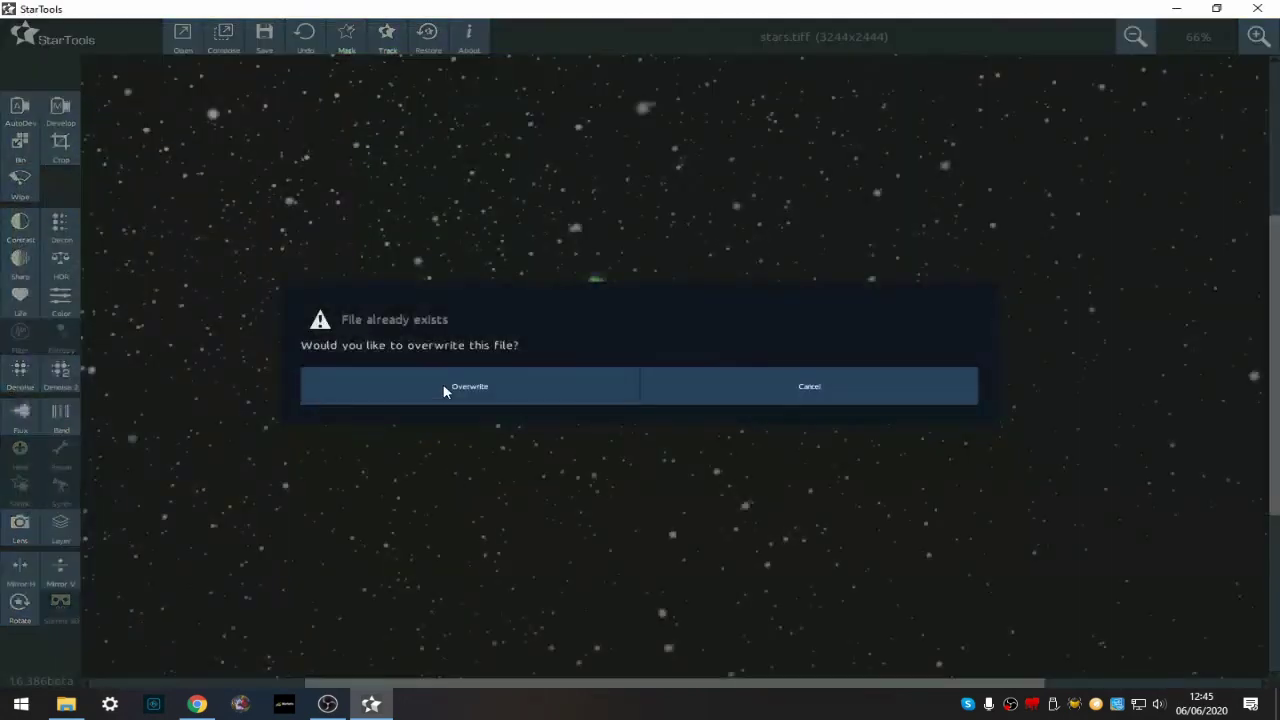
click(443, 386)
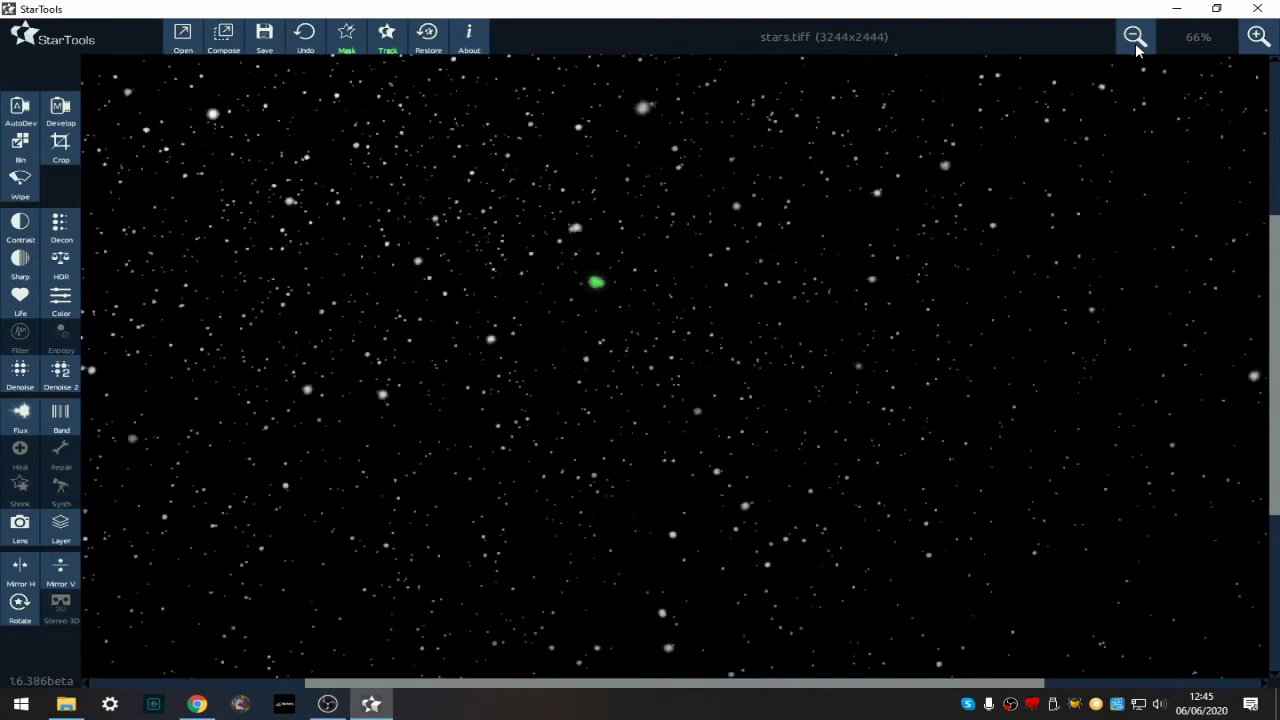
click(1135, 43)
click(1135, 43)
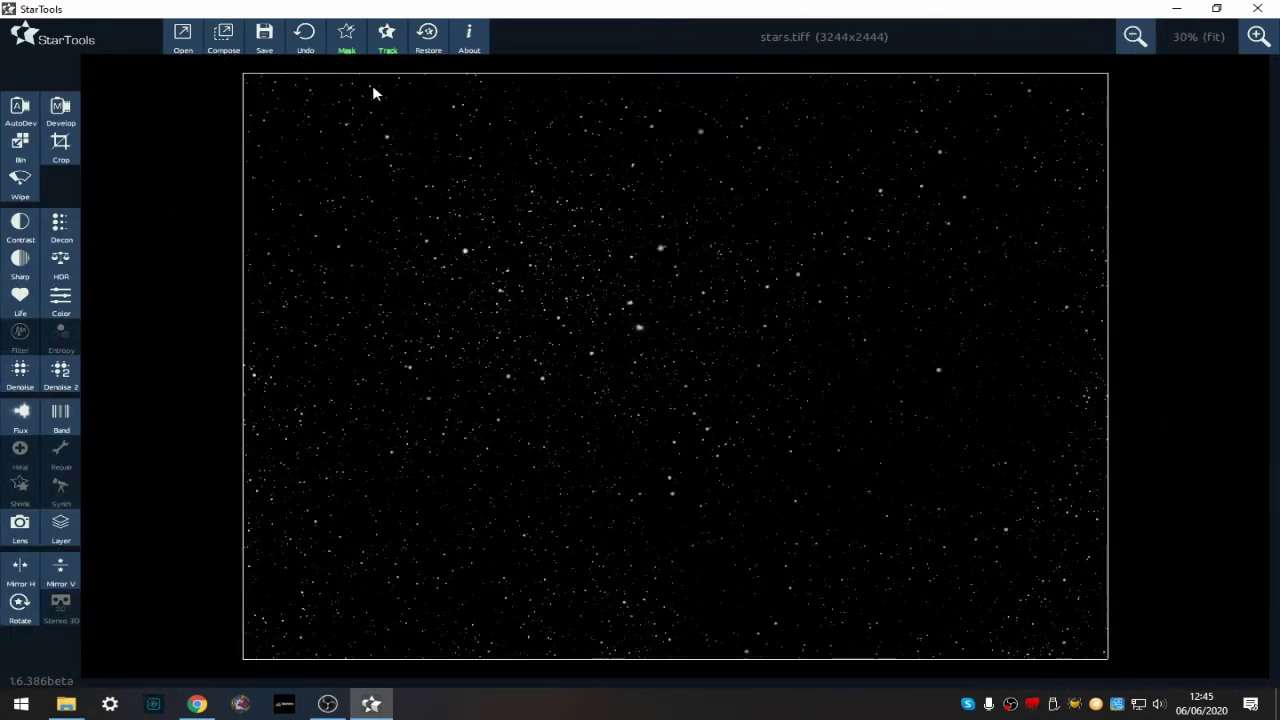
Open NewComposite.tiff as non-linear sRGB data without activating Tracking
click(181, 43)
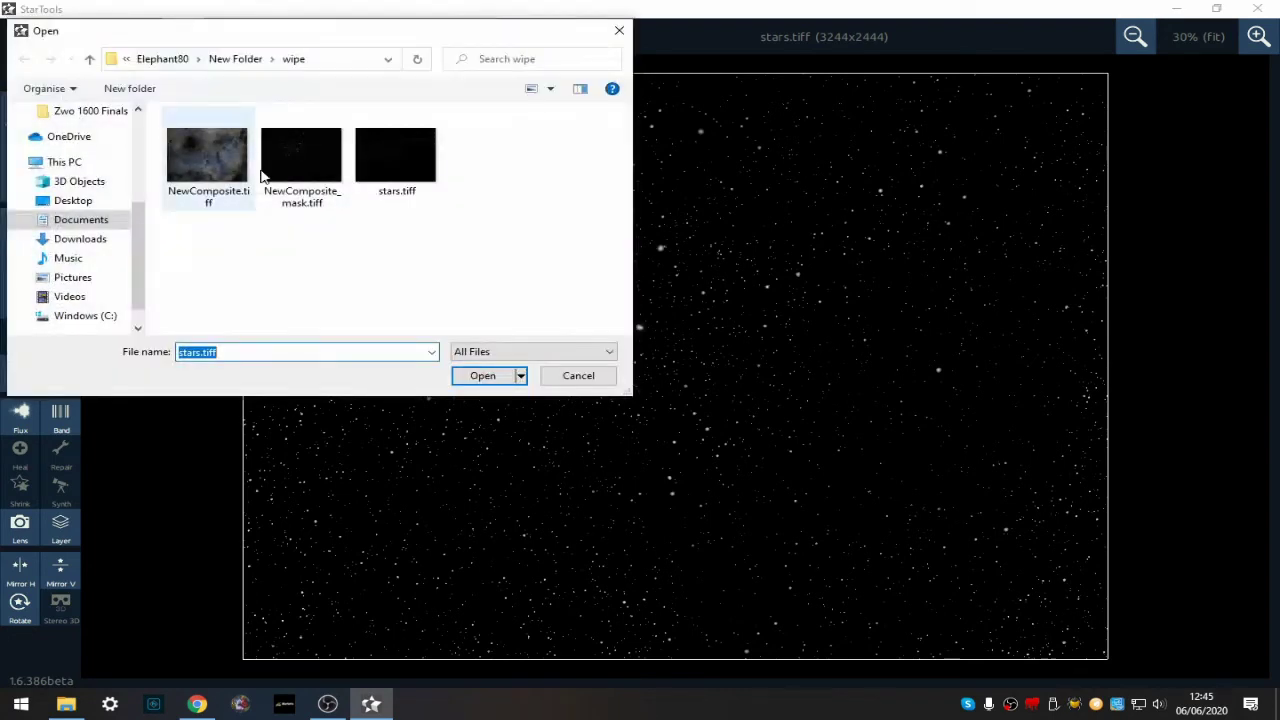
click(207, 160)
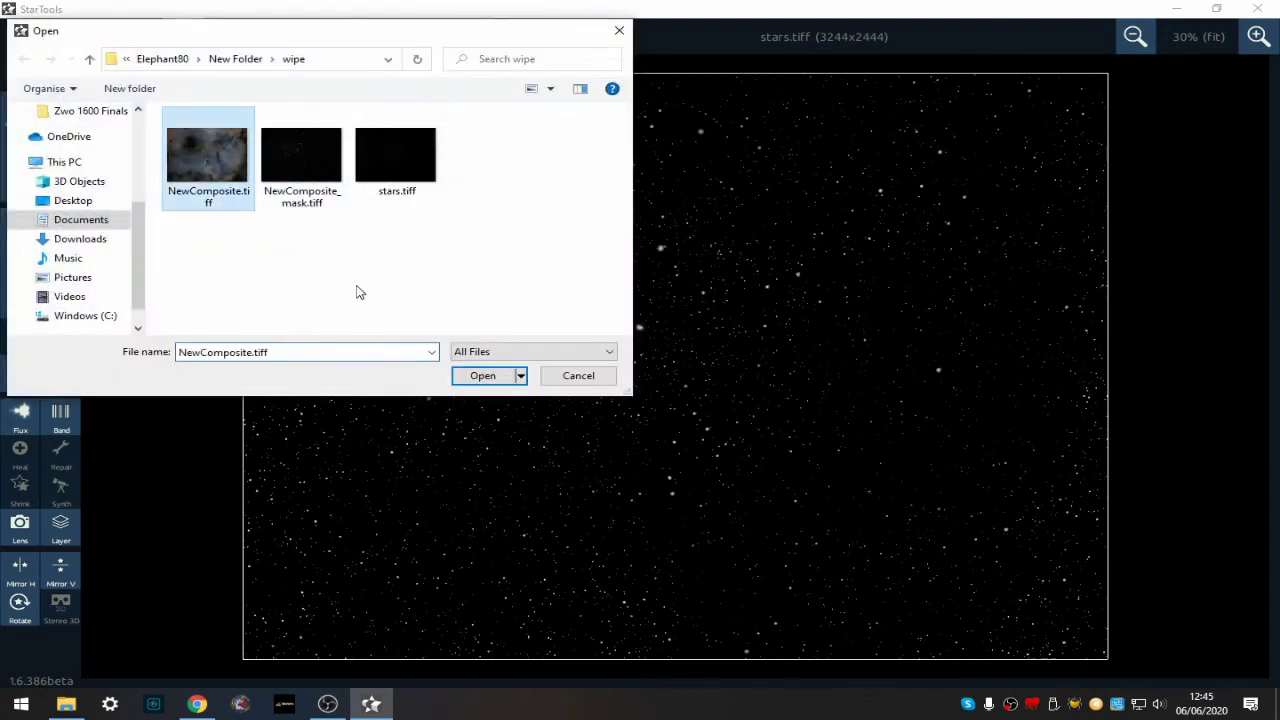
click(464, 376)
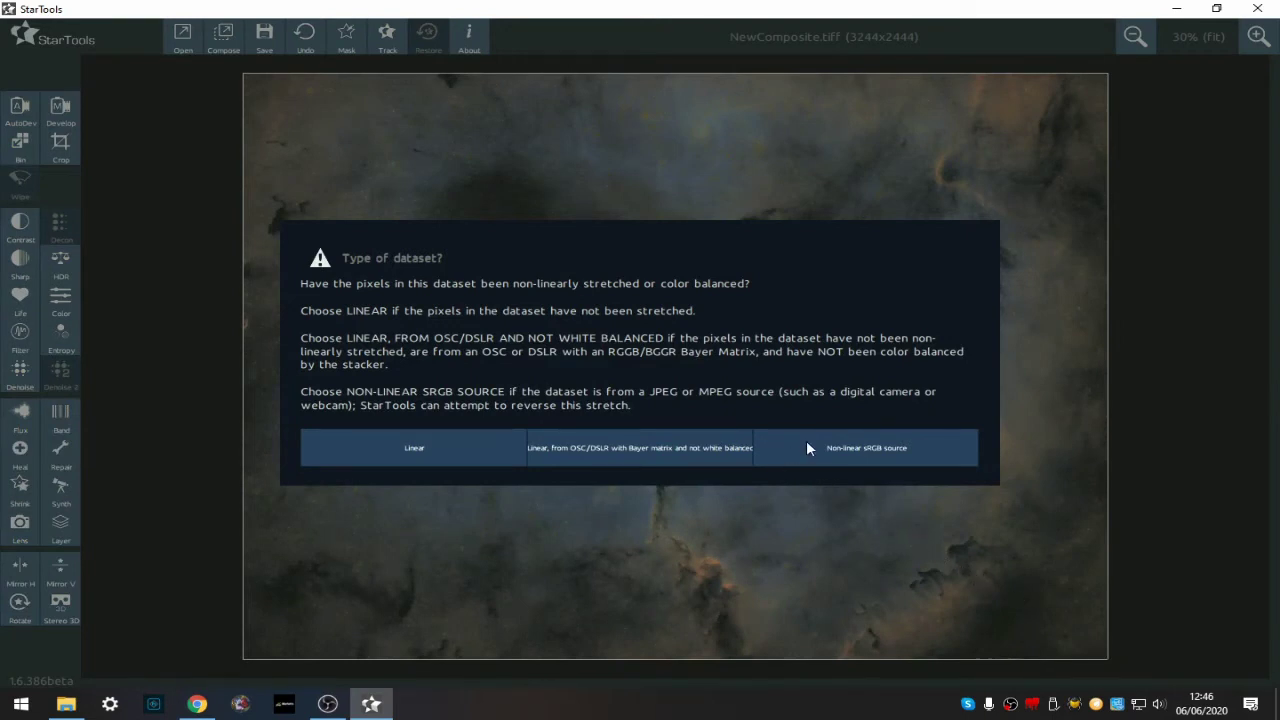
click(840, 455)
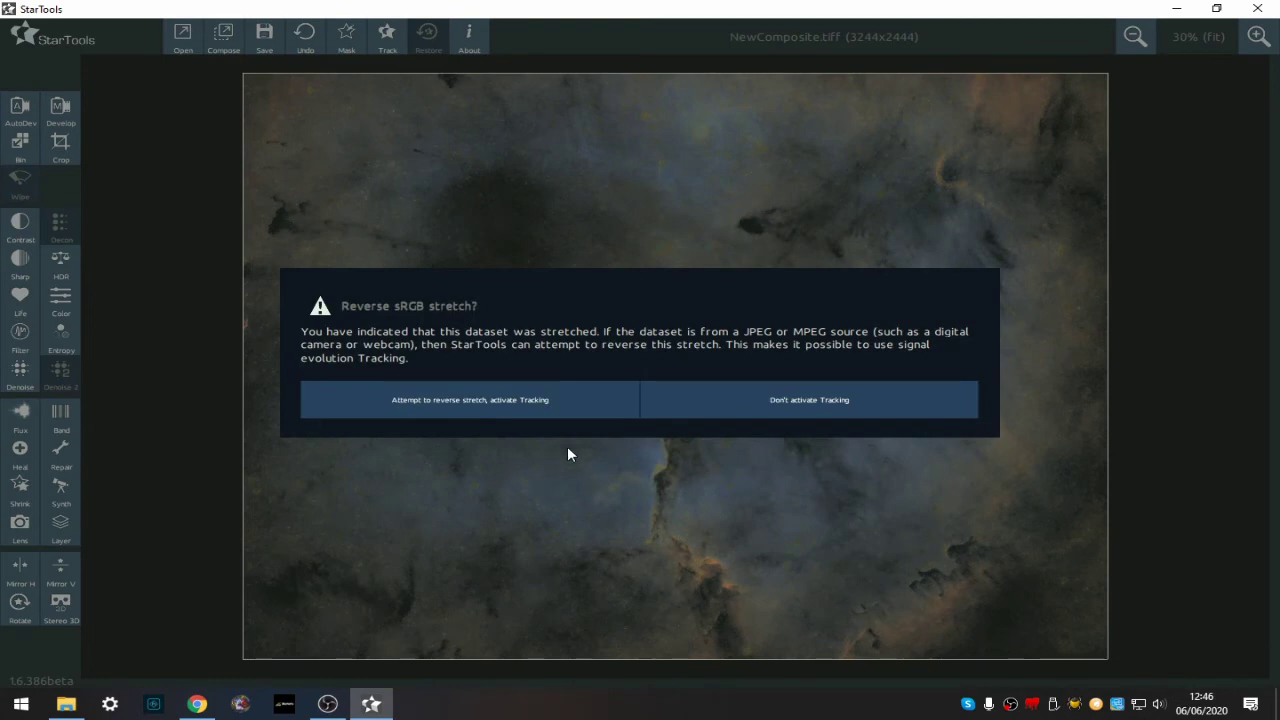
click(748, 408)
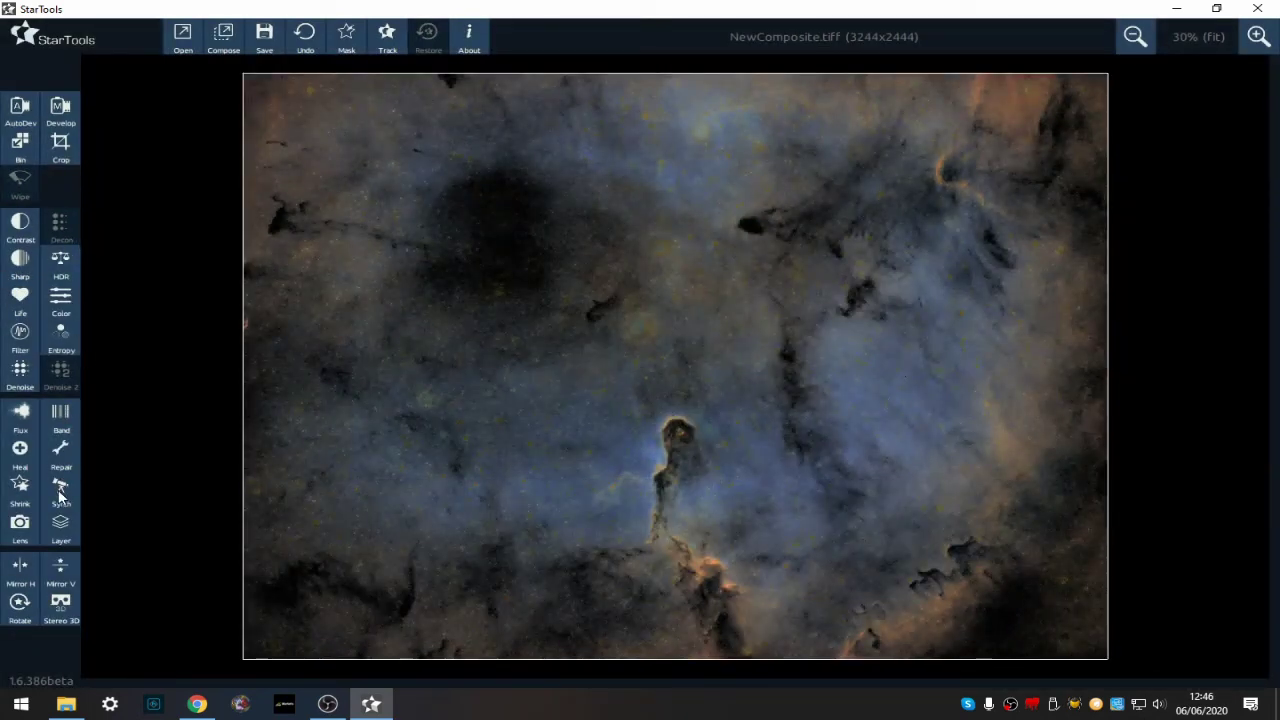
In the Layer module, load stars.tiff as the foreground layer
click(60, 520)
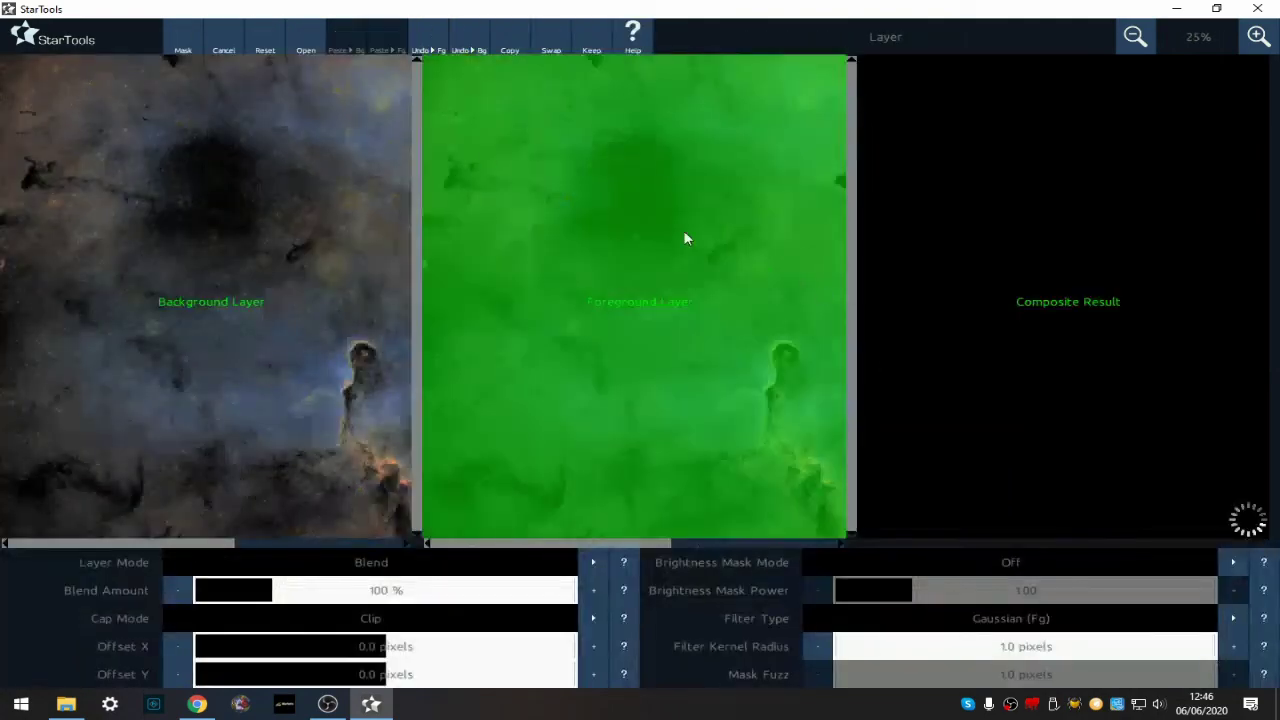
click(306, 44)
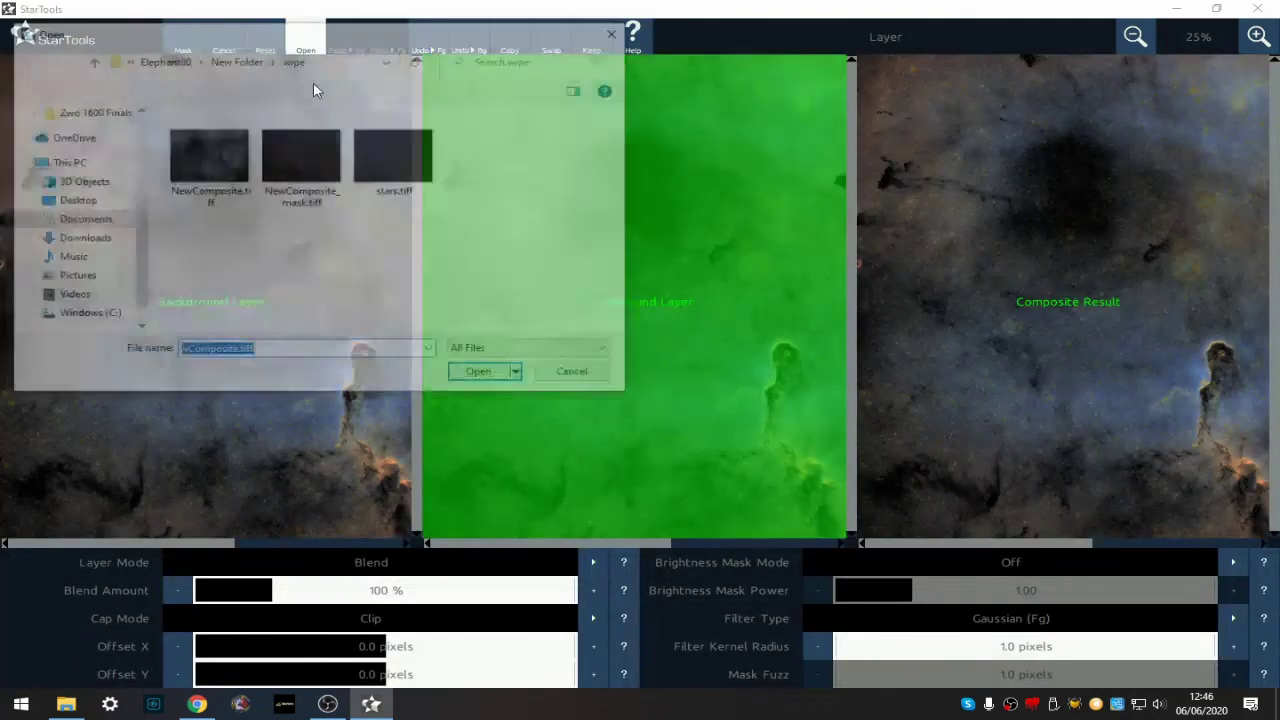
click(390, 160)
click(470, 375)
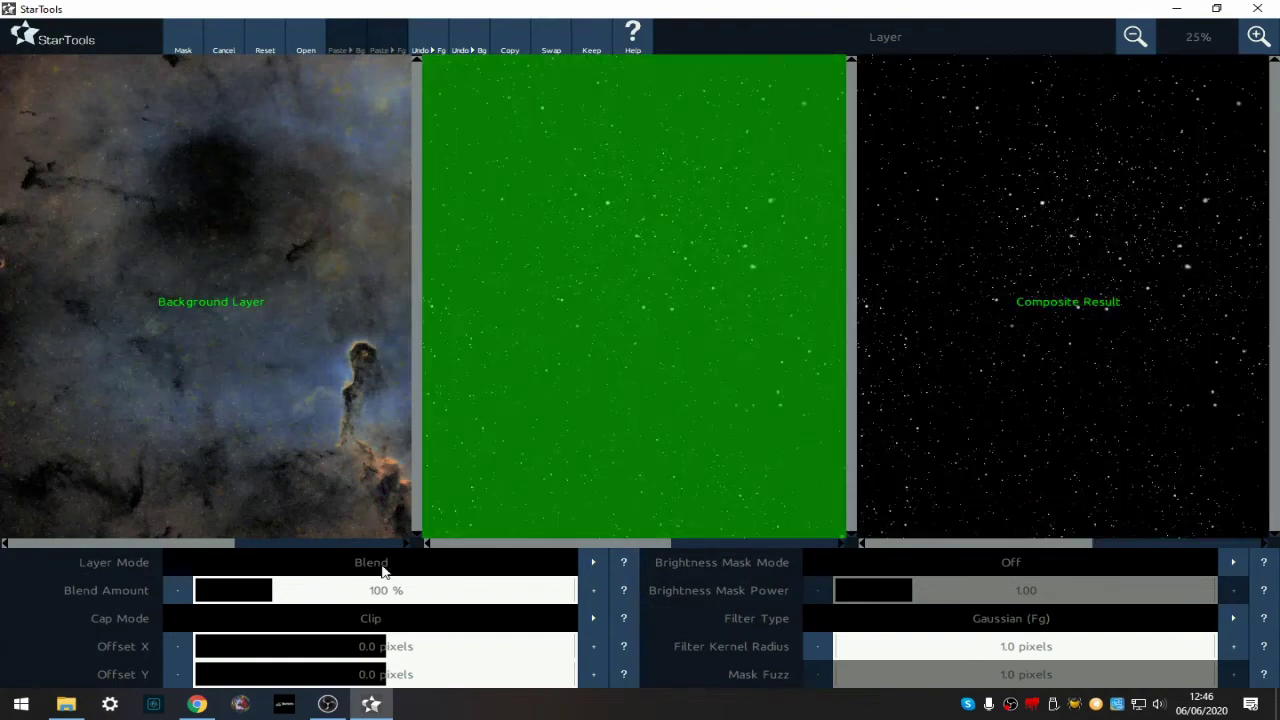
Blend the stars.tiff layer with Add mode and keep the combined result
click(381, 566)
click(394, 313)
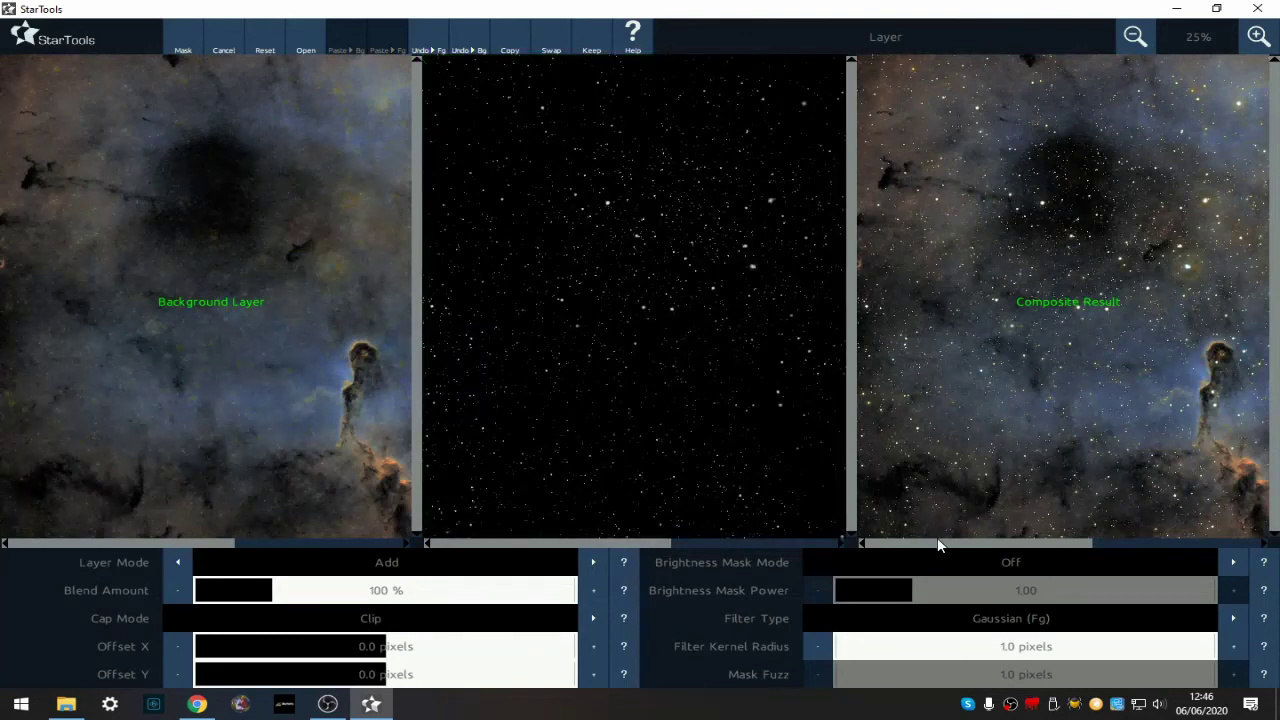
drag(938, 548, 1157, 541)
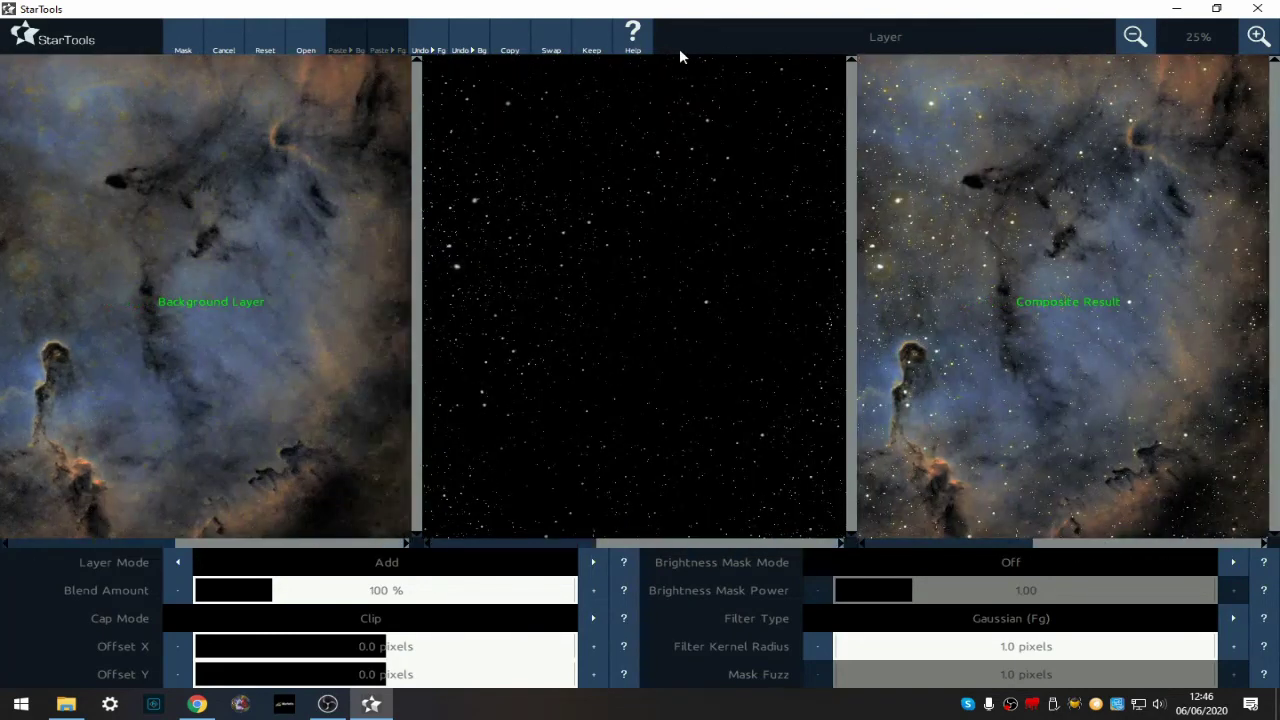
click(589, 44)
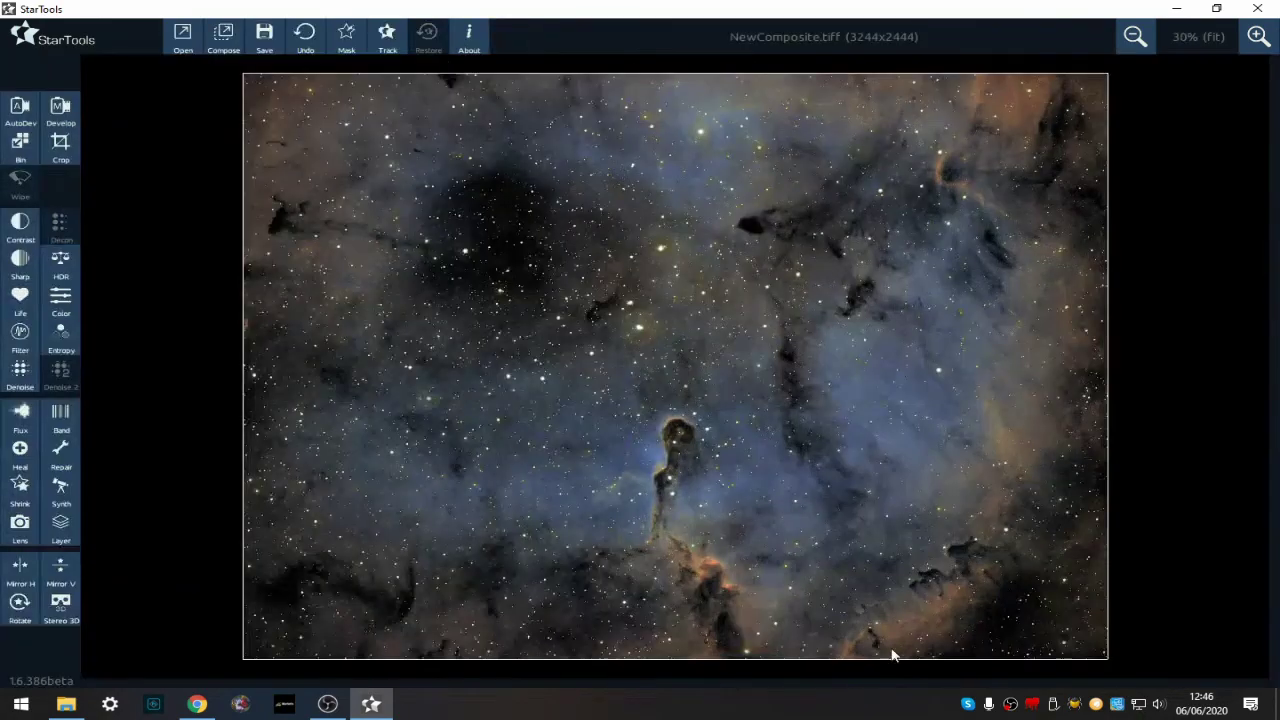